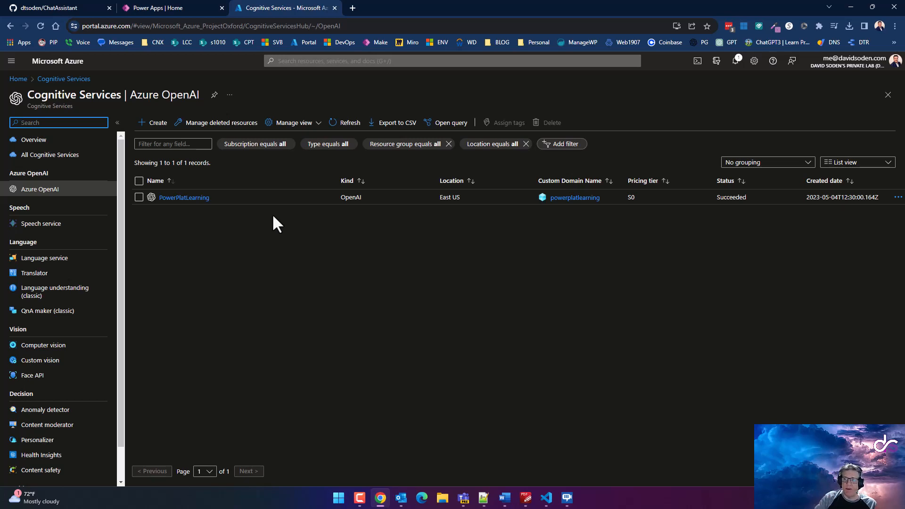
Show AzureOpenAI.yaml in VS Code, scroll through it, then open the installation instructions PDF
{"action": "mouse_move", "coordinate": [551, 503]}
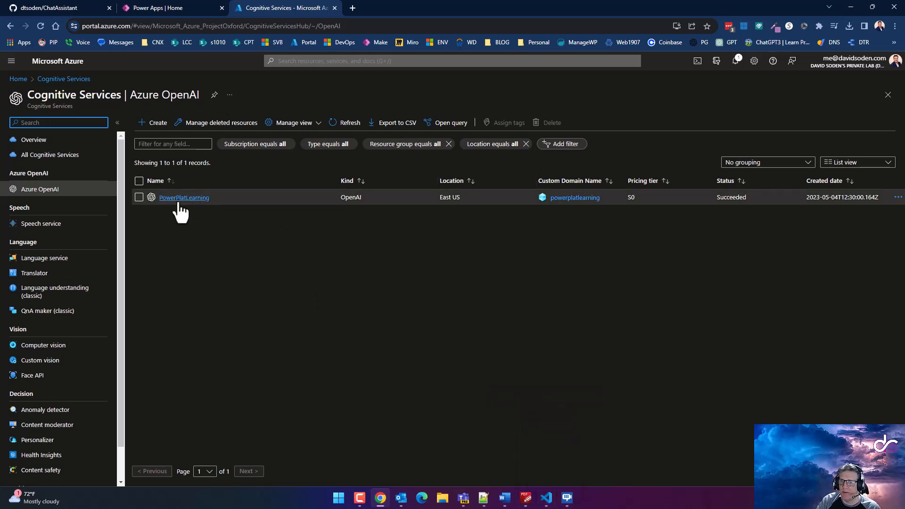
{"action": "left_click", "coordinate": [546, 498]}
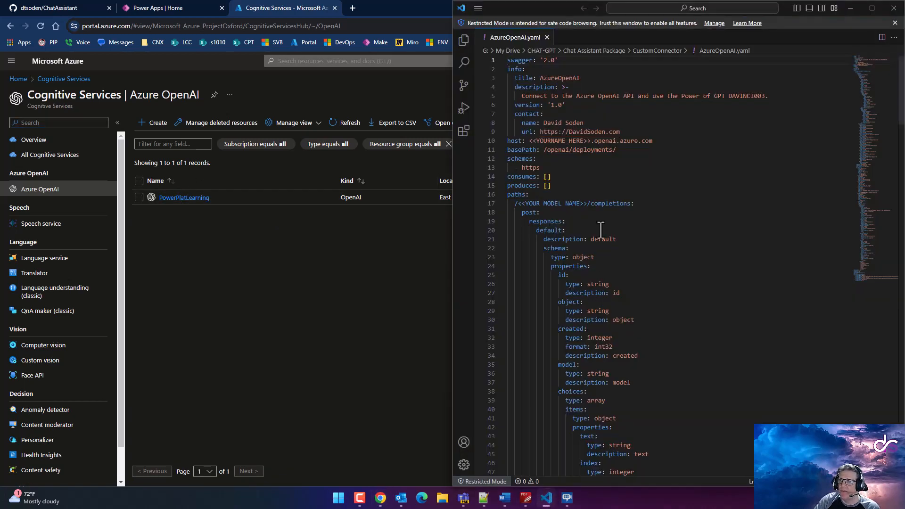
{"action": "scroll", "coordinate": [593, 223], "scroll_direction": "down", "scroll_amount": 3}
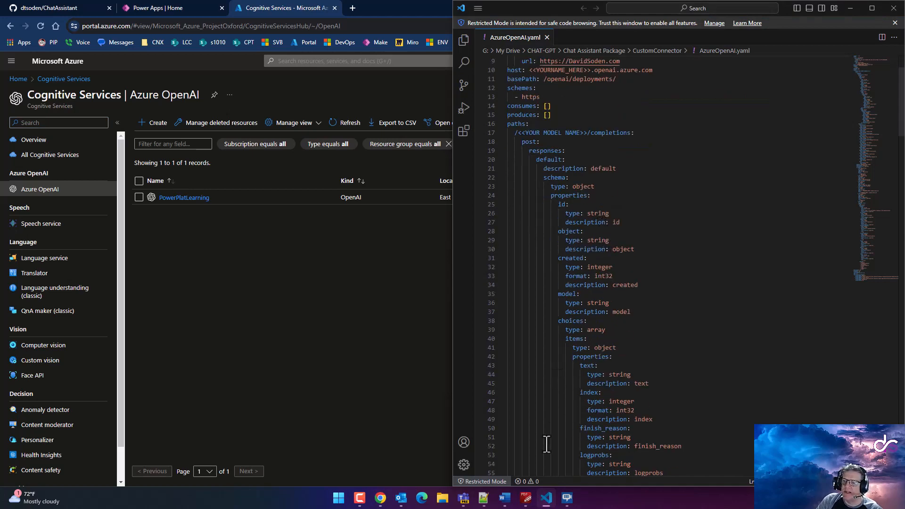
{"action": "left_click", "coordinate": [525, 498]}
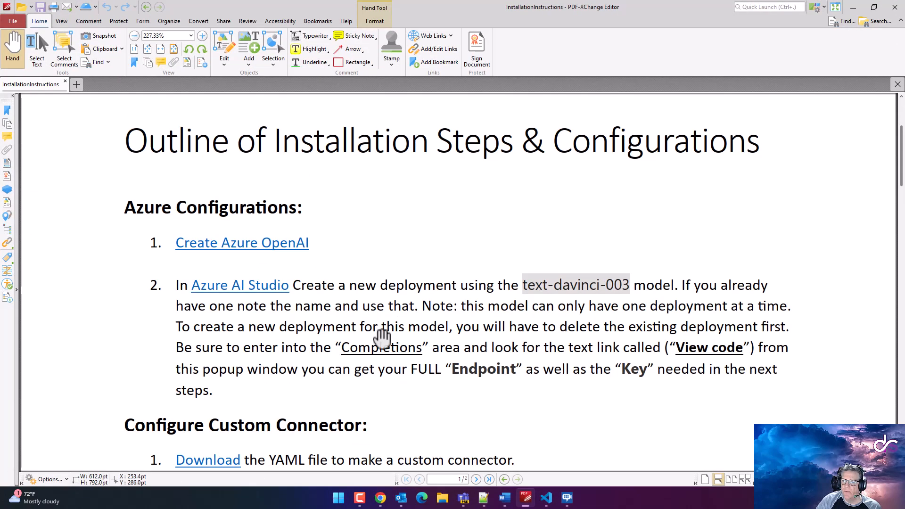
Scroll the PDF to the Configure Custom Connector steps, then minimize PDF-XChange Editor
{"action": "scroll", "coordinate": [384, 331], "scroll_direction": "down", "scroll_amount": 3}
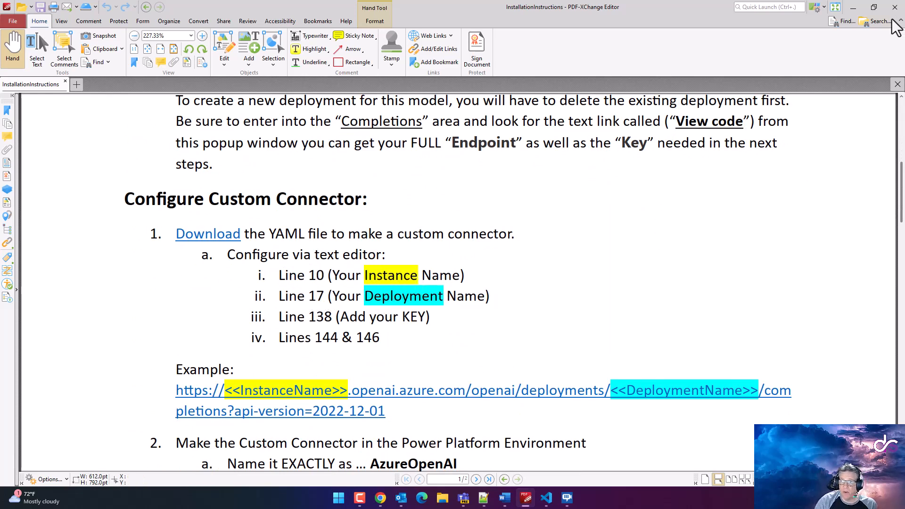
{"action": "left_click", "coordinate": [853, 8]}
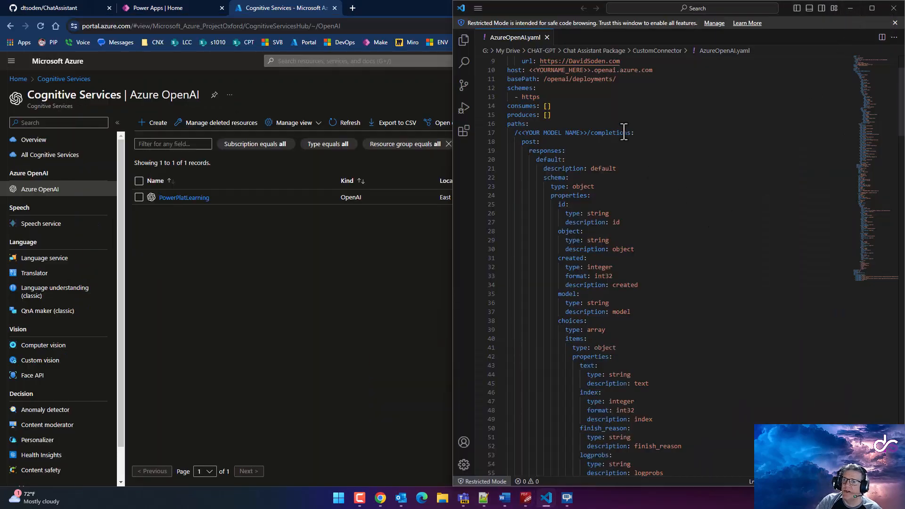
Select the <<YOURNAME_HERE>> host placeholder on line 10 of AzureOpenAI.yaml, then return to the Azure portal
{"action": "scroll", "coordinate": [595, 115], "scroll_direction": "up", "scroll_amount": 3}
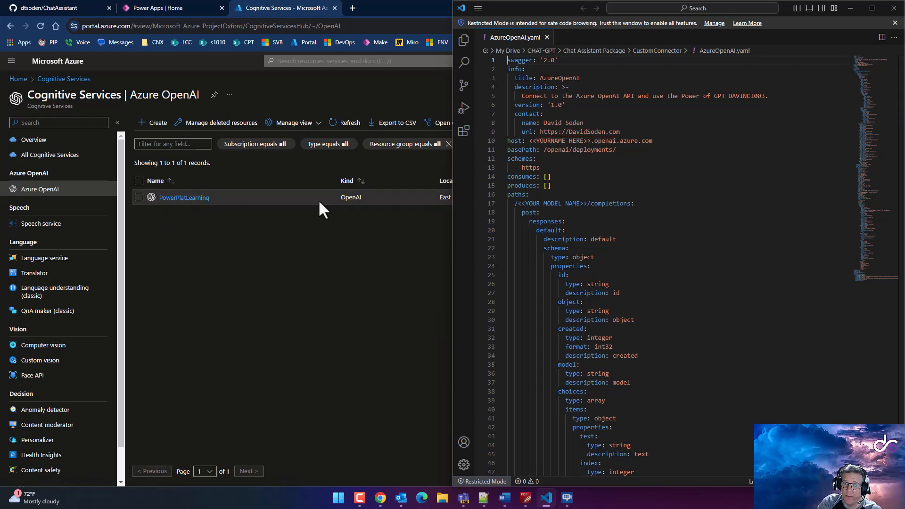
{"action": "left_click_drag", "start_coordinate": [529, 140], "coordinate": [591, 144]}
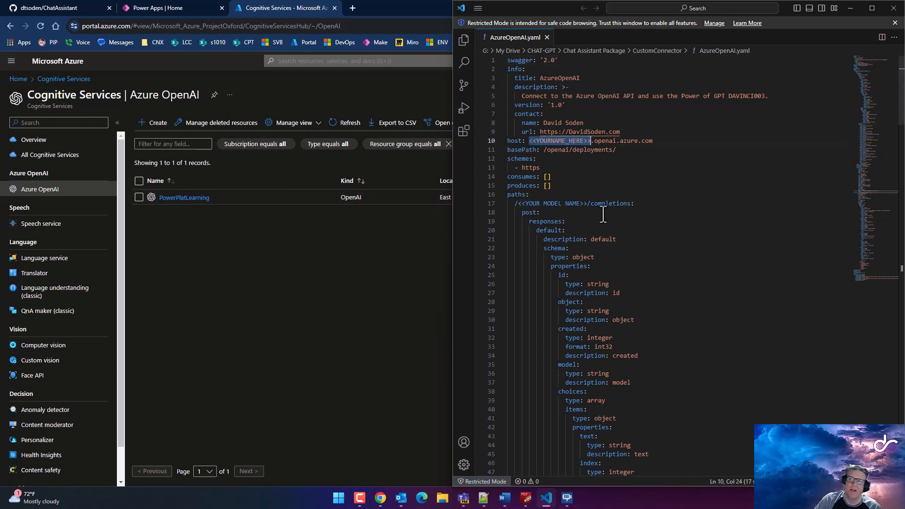
{"action": "left_click", "coordinate": [278, 336]}
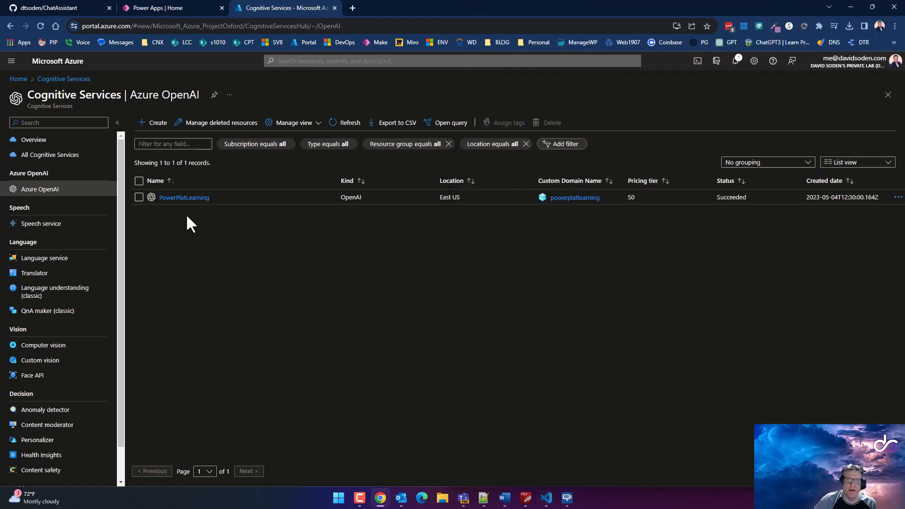
Start a new Azure OpenAI resource in the TWSGC resource group
{"action": "left_click", "coordinate": [157, 126]}
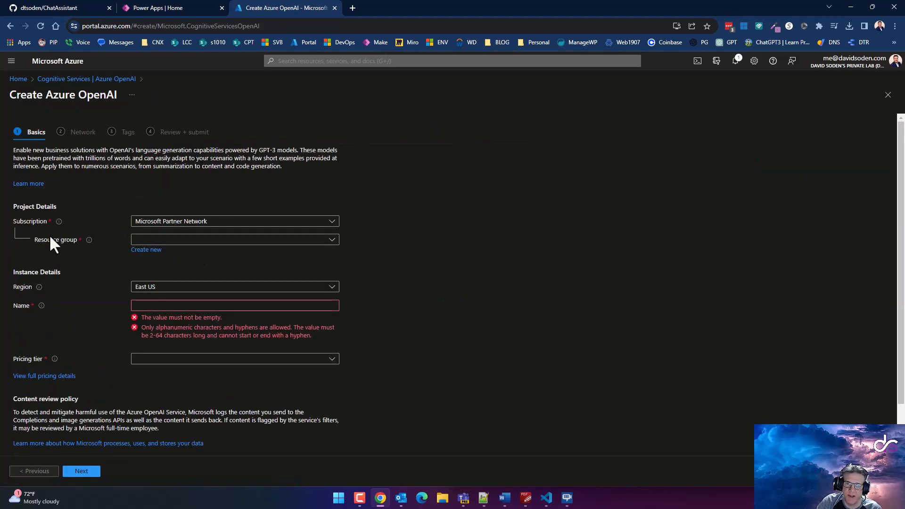
{"action": "left_click", "coordinate": [179, 241]}
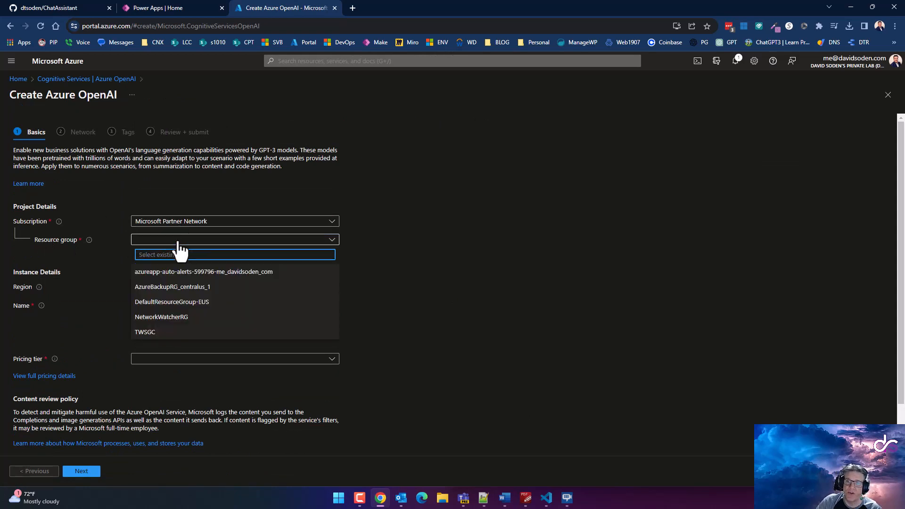
{"action": "left_click", "coordinate": [143, 332]}
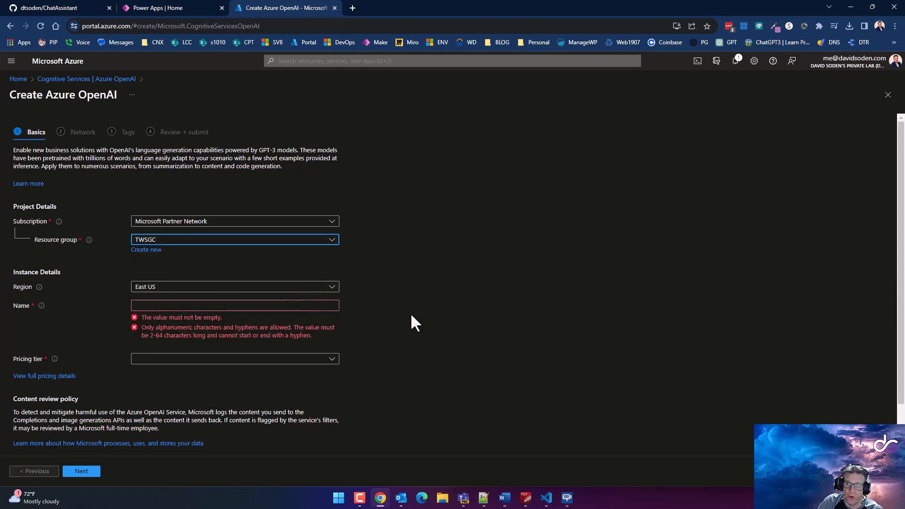
{"action": "scroll", "coordinate": [410, 312], "scroll_direction": "down", "scroll_amount": 2}
Name it PowerPlatLearning2 with the Standard S0 pricing tier and continue to Network
{"action": "left_click", "coordinate": [159, 253]}
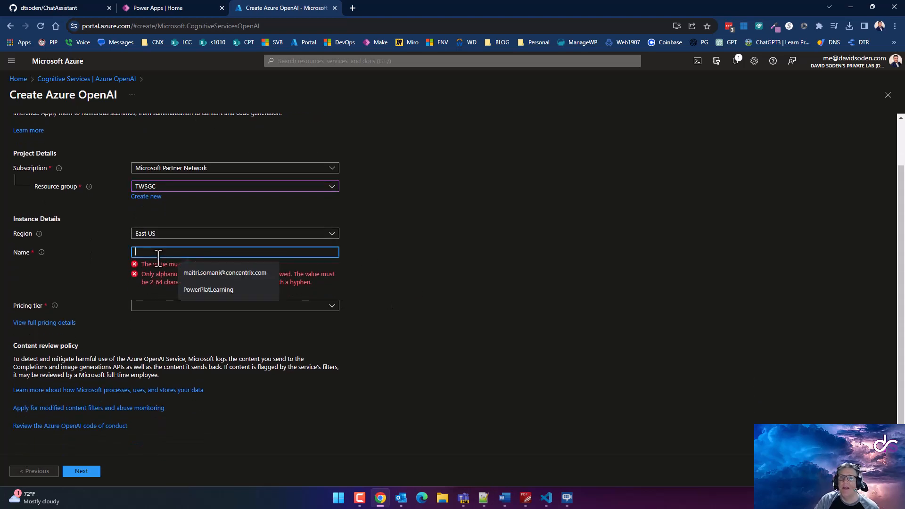
{"action": "left_click", "coordinate": [209, 289]}
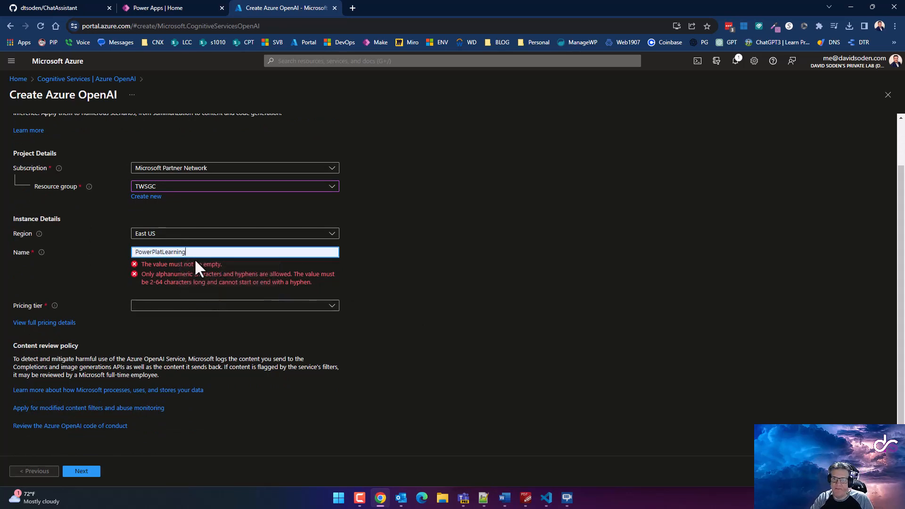
{"action": "type", "text": "2"}
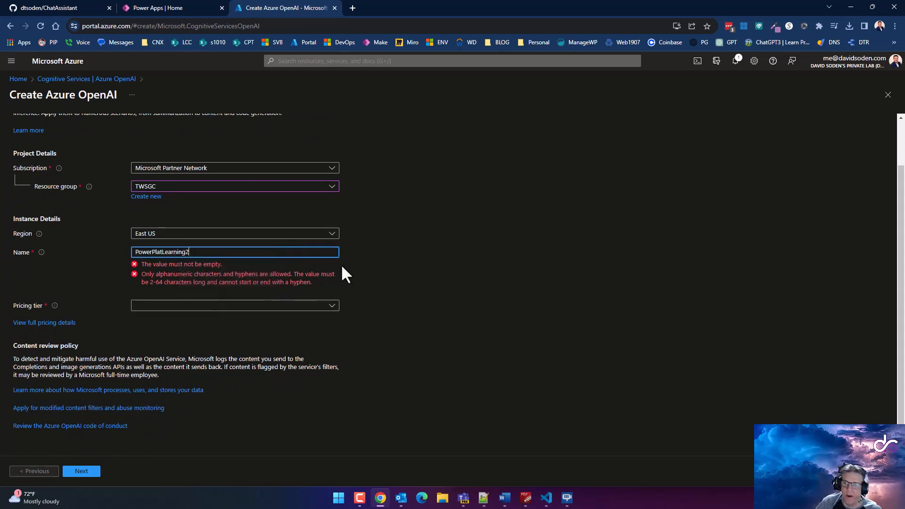
{"action": "left_click", "coordinate": [347, 284]}
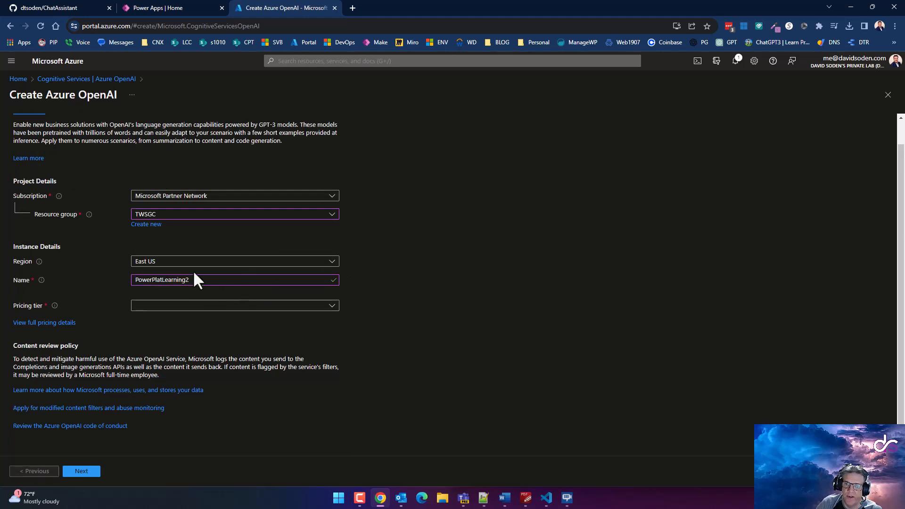
{"action": "left_click", "coordinate": [176, 307]}
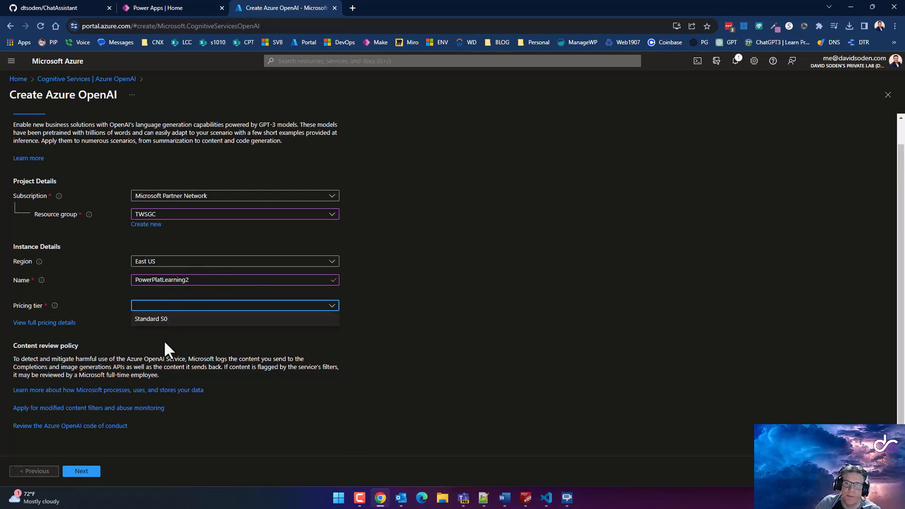
{"action": "left_click", "coordinate": [174, 321]}
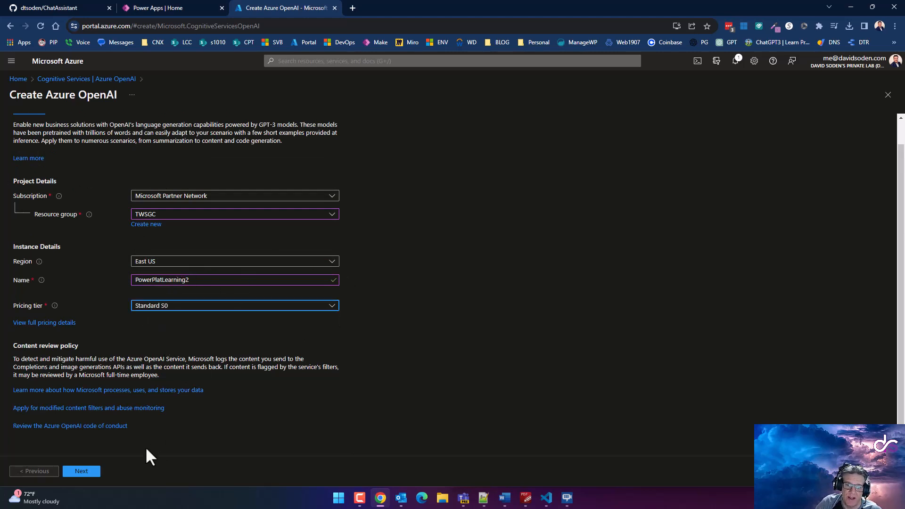
{"action": "left_click", "coordinate": [81, 472]}
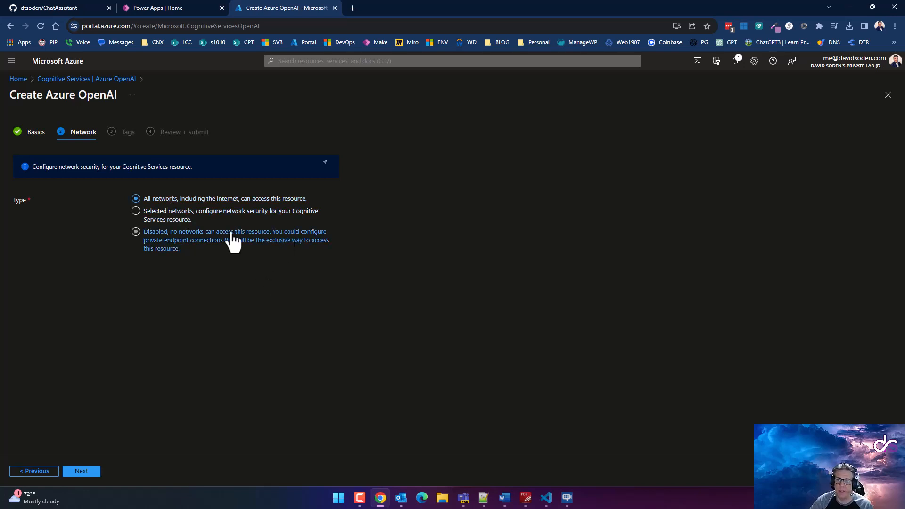
Advance through Network and Tags to the validated review, then leave for the Azure OpenAI list
{"action": "left_click", "coordinate": [94, 472]}
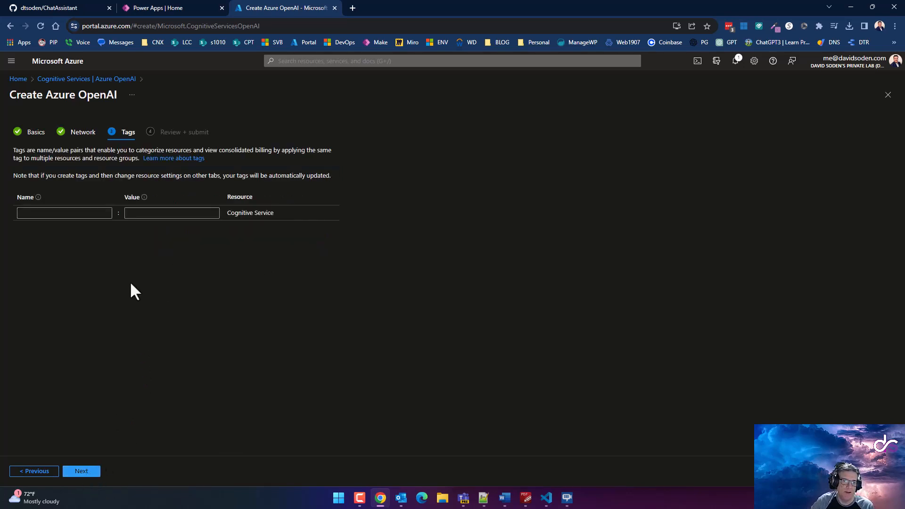
{"action": "left_click", "coordinate": [88, 471]}
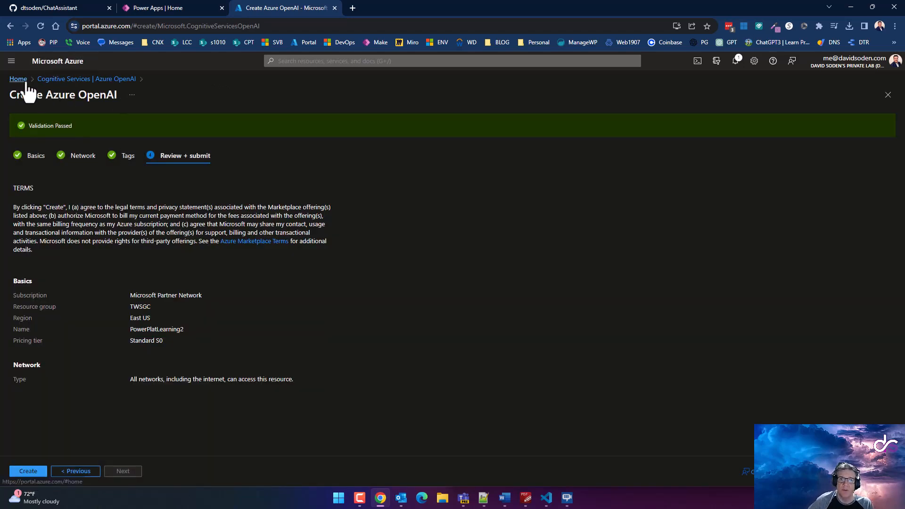
{"action": "left_click", "coordinate": [59, 79]}
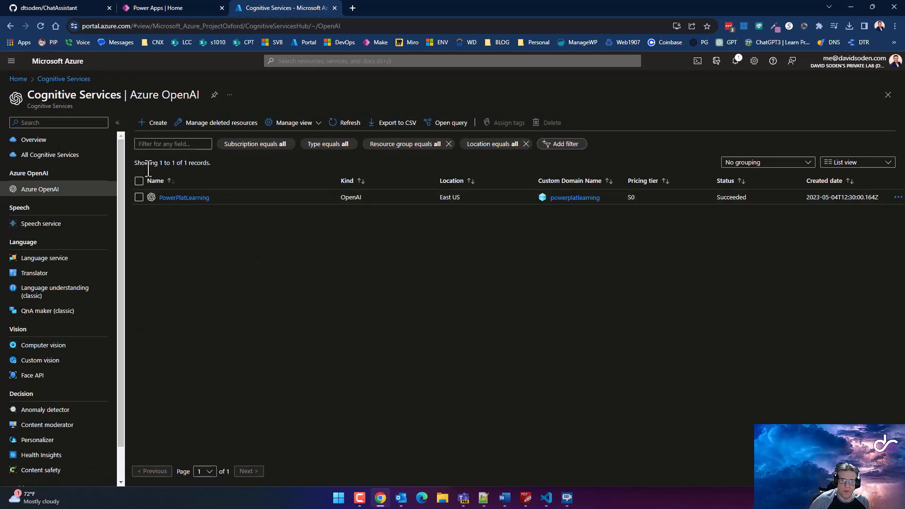
Open the PowerPlatLearning overview and launch Azure OpenAI Studio in a new tab
{"action": "left_click", "coordinate": [193, 198]}
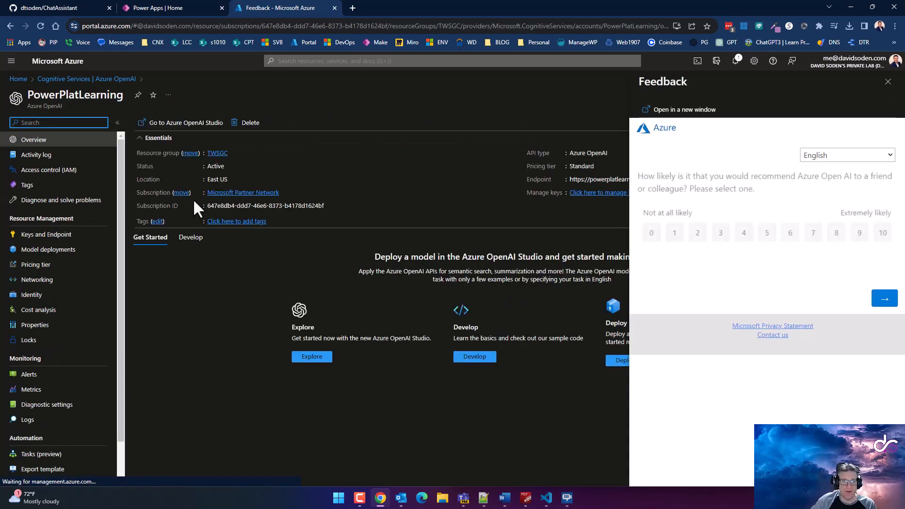
{"action": "left_click", "coordinate": [887, 82]}
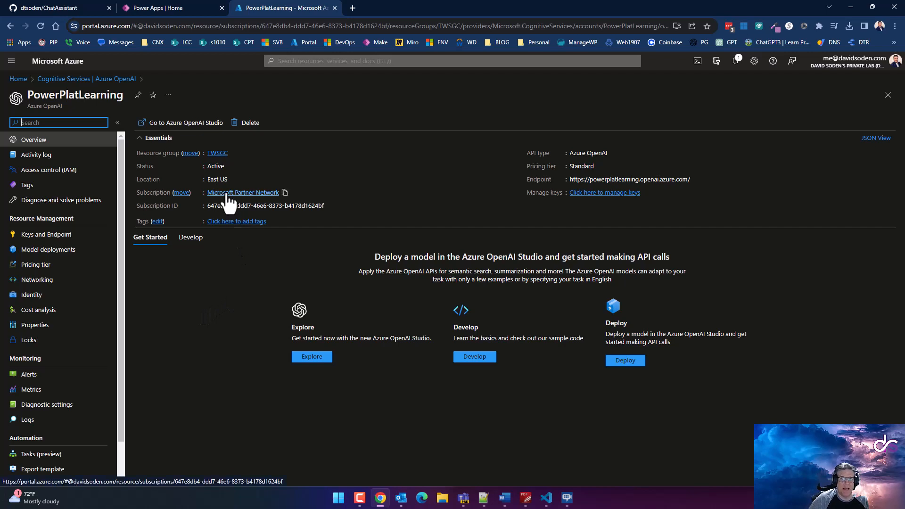
{"action": "right_click", "coordinate": [192, 133]}
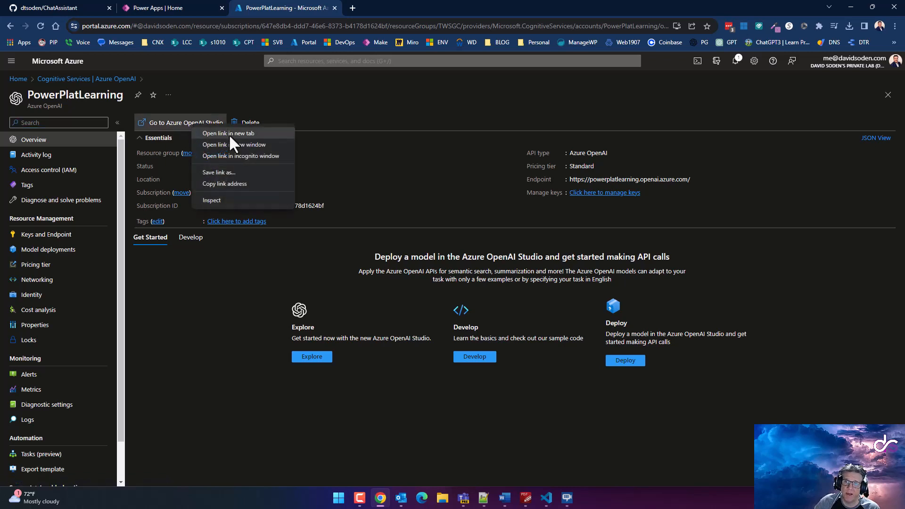
{"action": "left_click", "coordinate": [228, 134]}
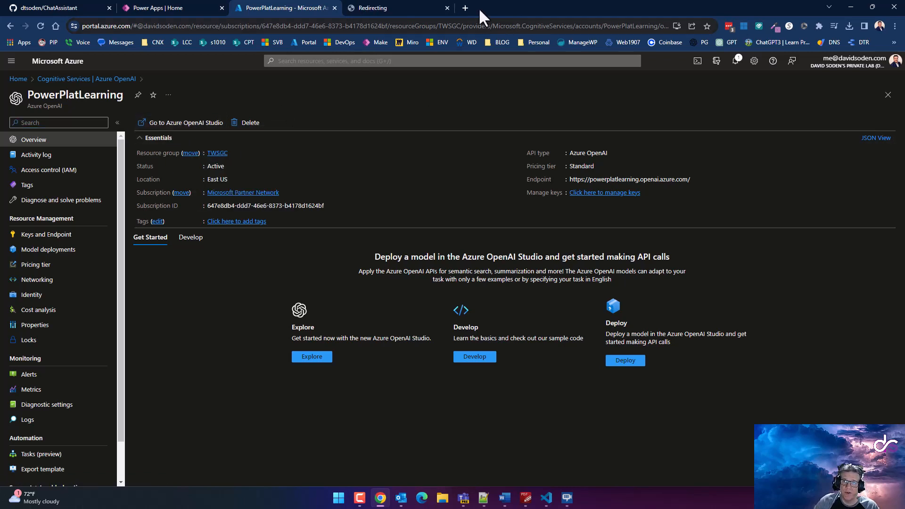
In Azure OpenAI Studio, check text-davinci-003 on the base Models list, then return to PowerPlatLearning
{"action": "left_click", "coordinate": [392, 7]}
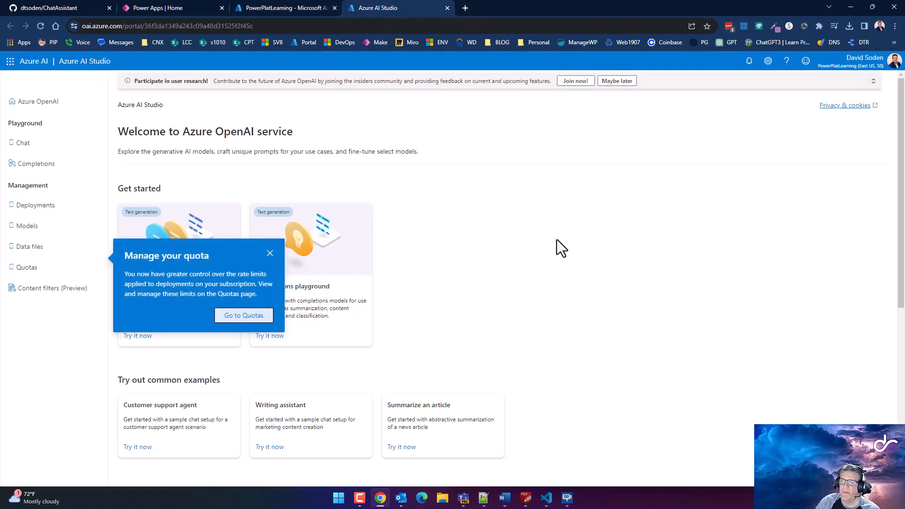
{"action": "left_click", "coordinate": [271, 283]}
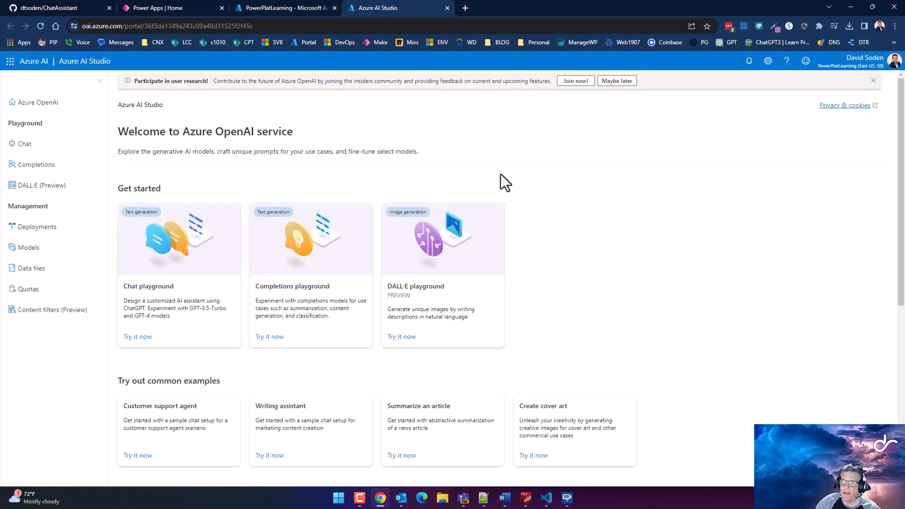
{"action": "left_click", "coordinate": [874, 81]}
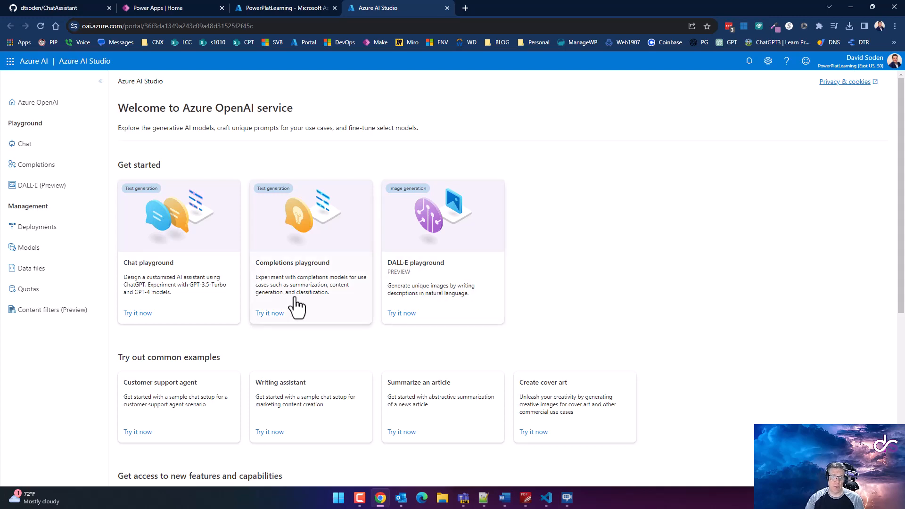
{"action": "left_click", "coordinate": [28, 255]}
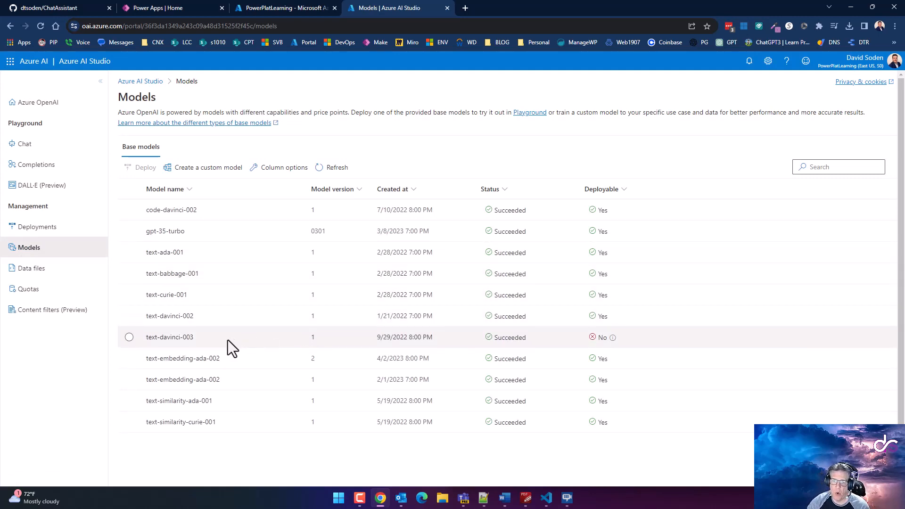
{"action": "left_click_drag", "start_coordinate": [227, 339], "coordinate": [146, 340]}
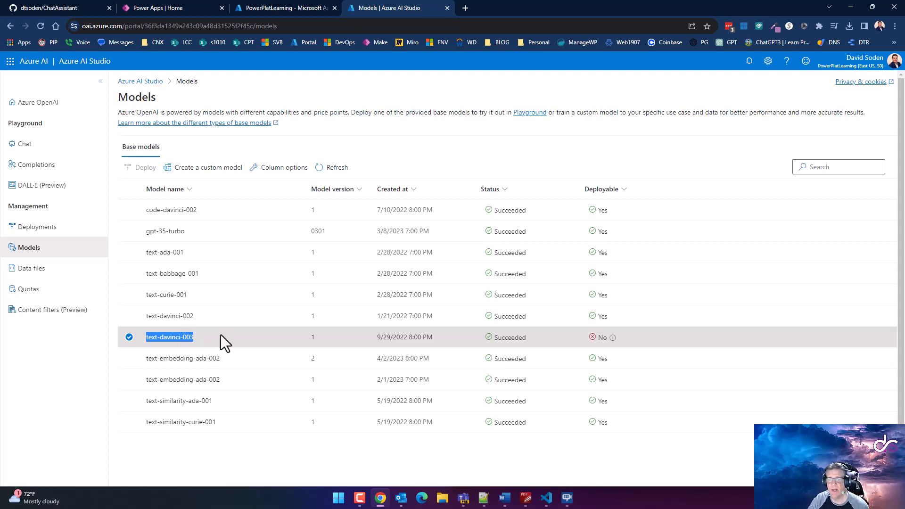
{"action": "left_click", "coordinate": [287, 9]}
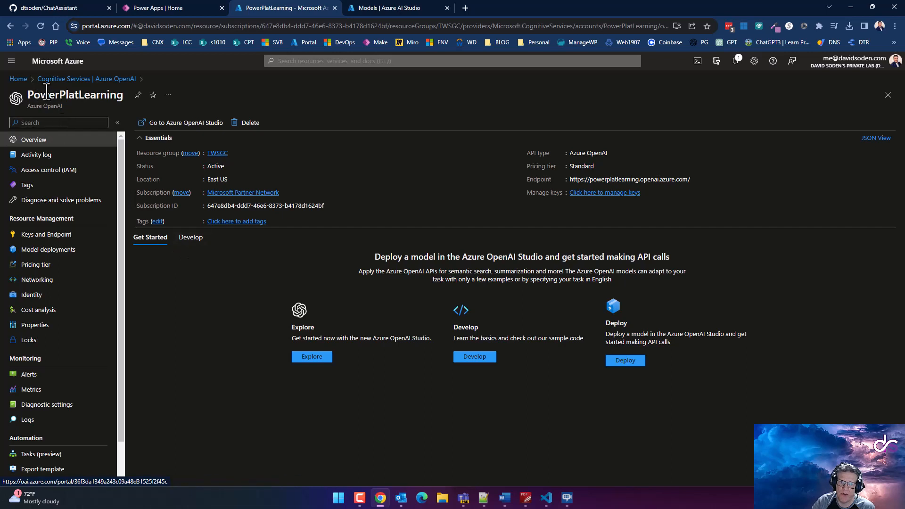
View the Azure OpenAI resource list showing only PowerPlatLearning, then return to Azure AI Studio
{"action": "left_click", "coordinate": [66, 79]}
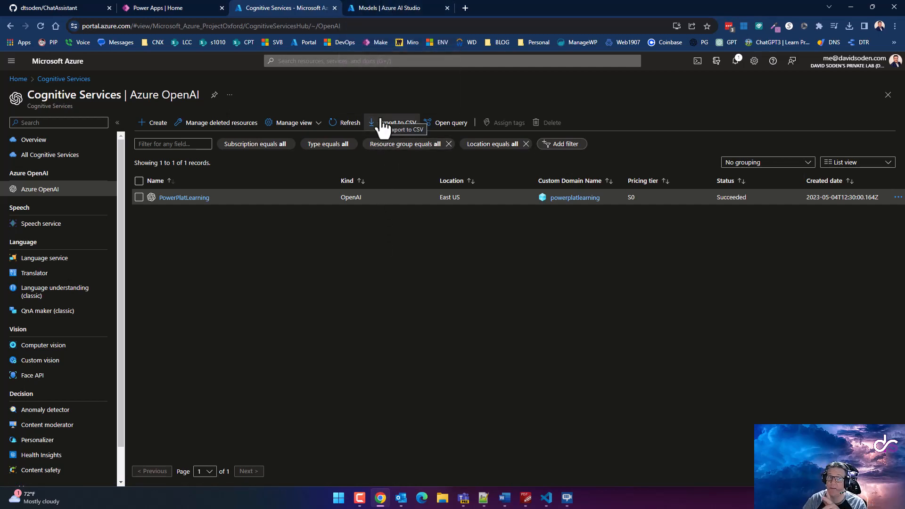
{"action": "left_click", "coordinate": [379, 11]}
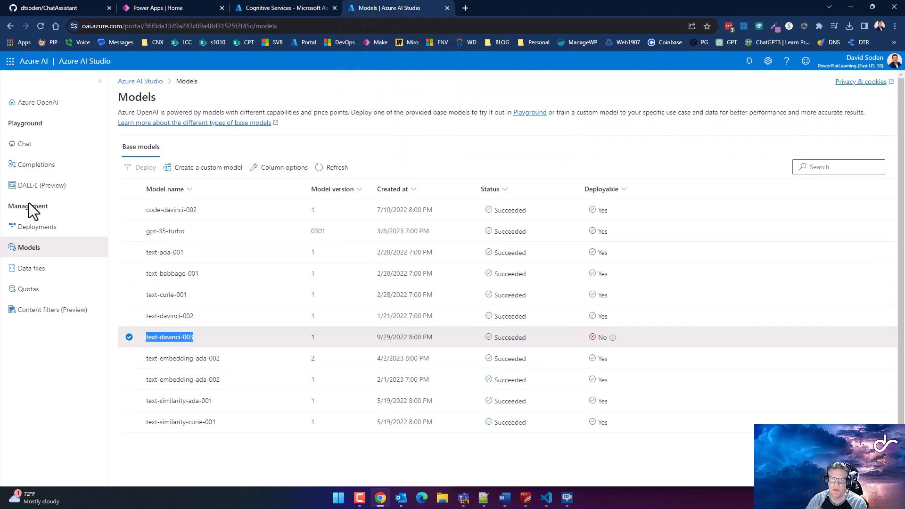
Start a new text-davinci-003 deployment named sfrasrfwserwe
{"action": "left_click", "coordinate": [34, 227]}
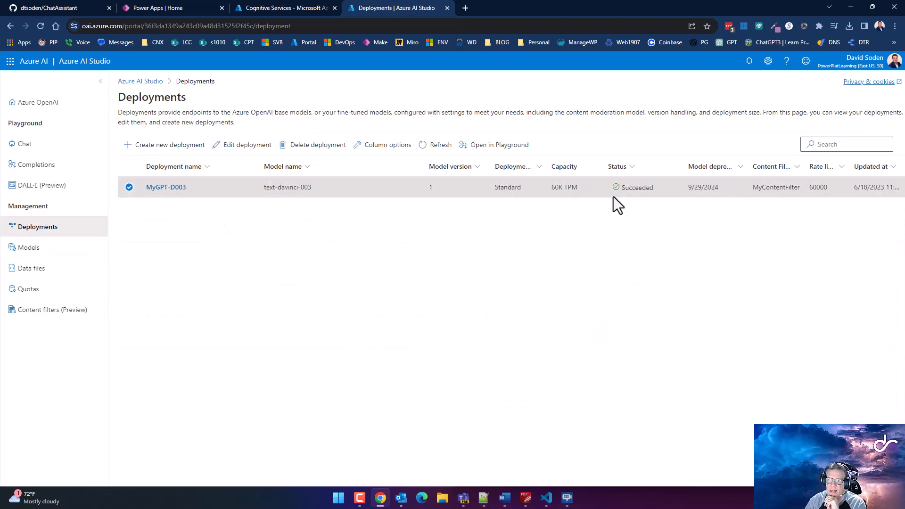
{"action": "left_click", "coordinate": [155, 147]}
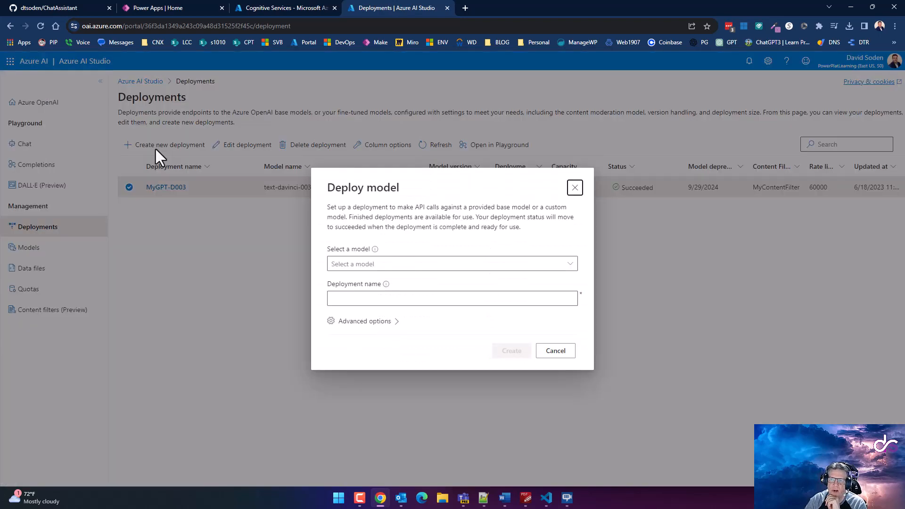
{"action": "left_click", "coordinate": [402, 263]}
{"action": "left_click", "coordinate": [572, 271]}
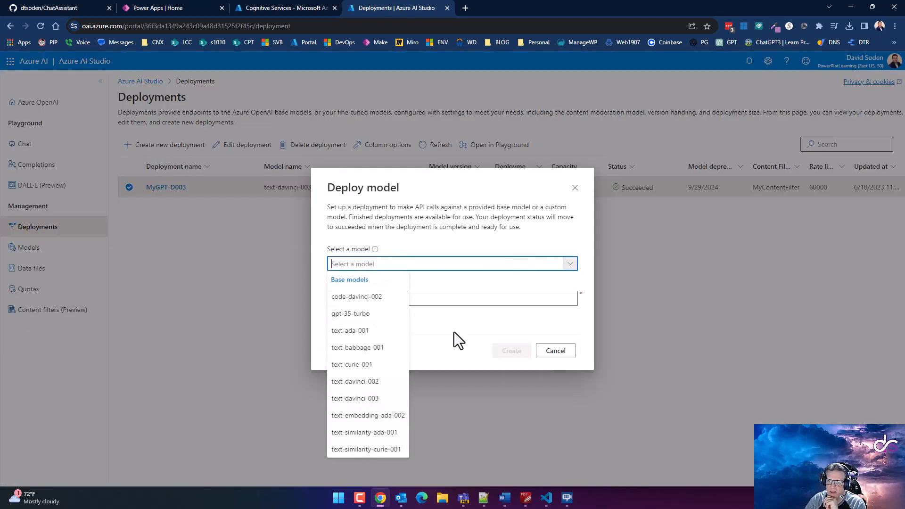
{"action": "left_click", "coordinate": [364, 396]}
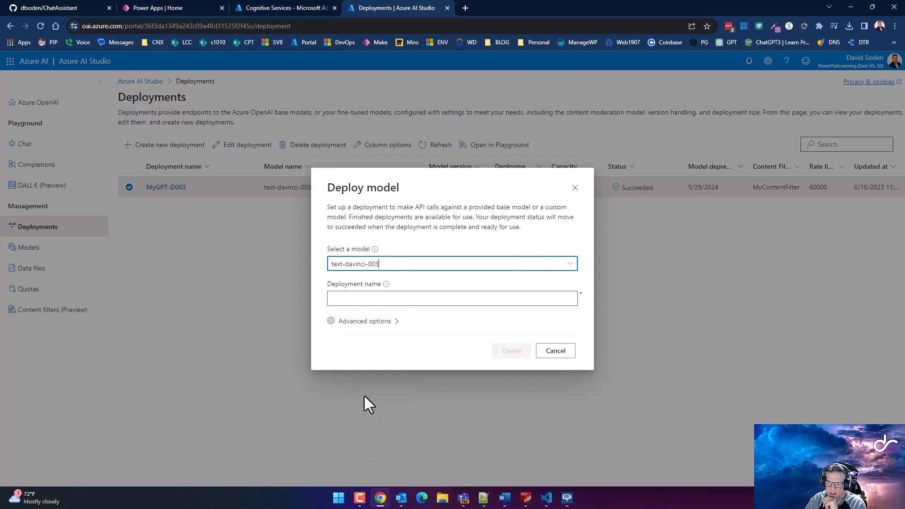
{"action": "left_click", "coordinate": [399, 299]}
{"action": "type", "text": "sfrasrfwser"}
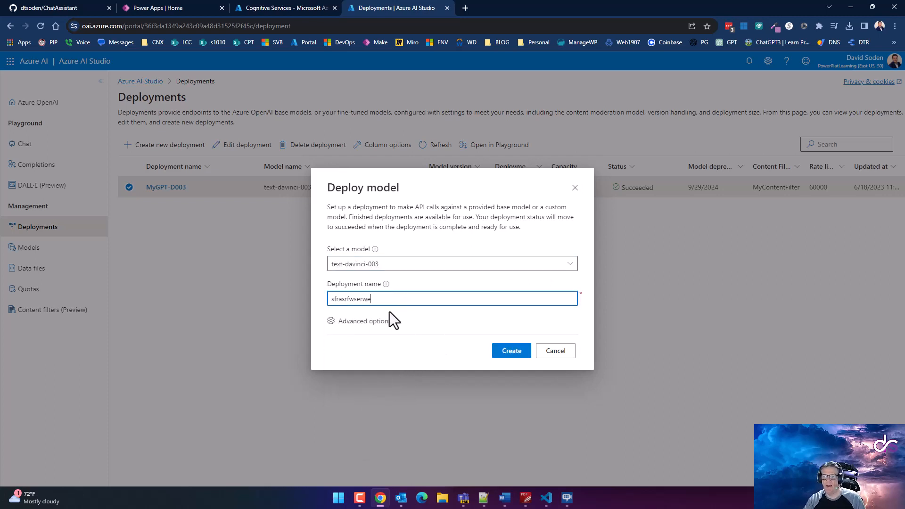
{"action": "type", "text": "we"}
Review the advanced deployment options and select the placeholder deployment name
{"action": "left_click", "coordinate": [374, 321]}
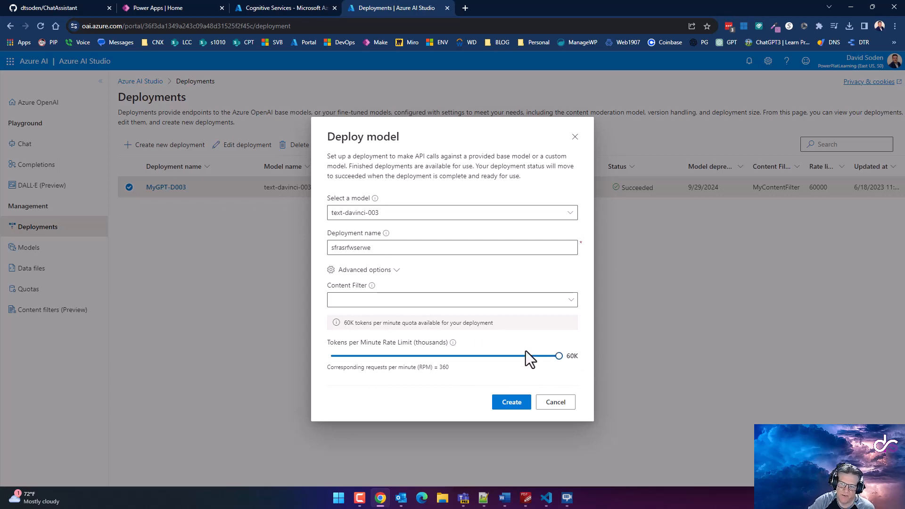
{"action": "left_click", "coordinate": [362, 270]}
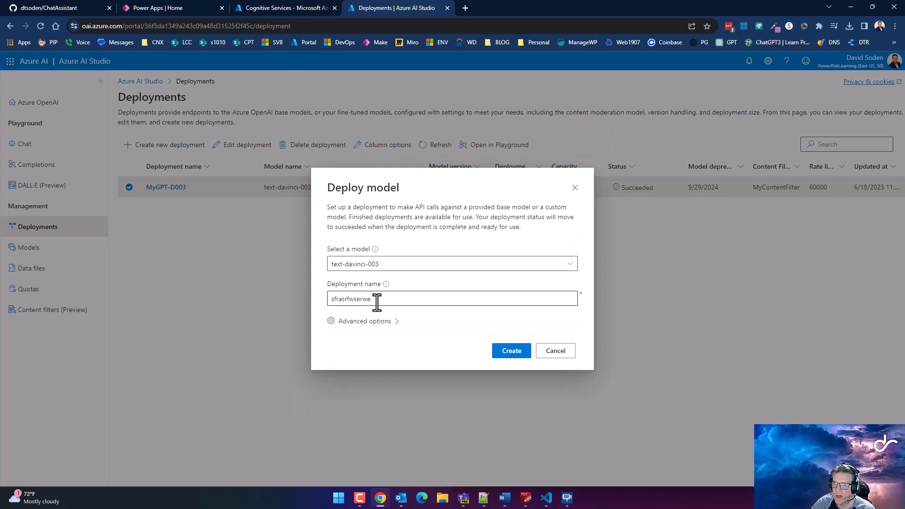
{"action": "left_click_drag", "start_coordinate": [376, 304], "coordinate": [336, 304]}
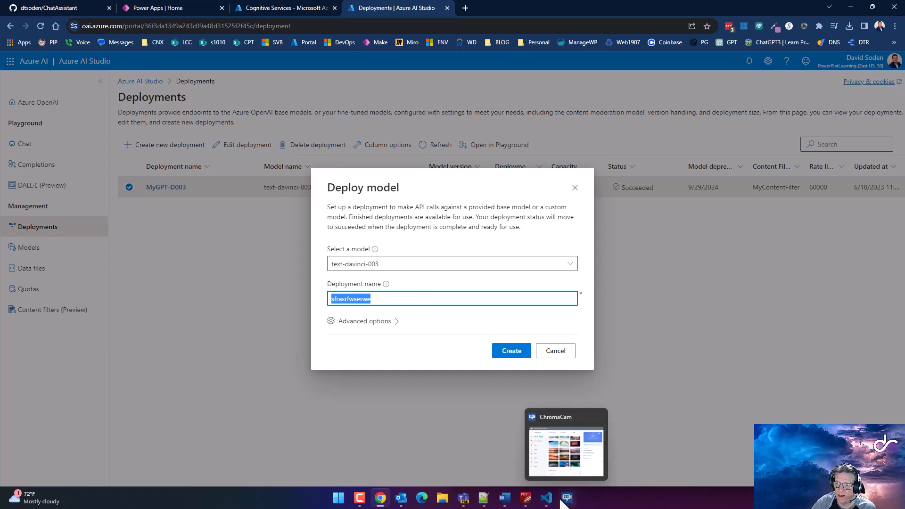
{"action": "left_click", "coordinate": [545, 497]}
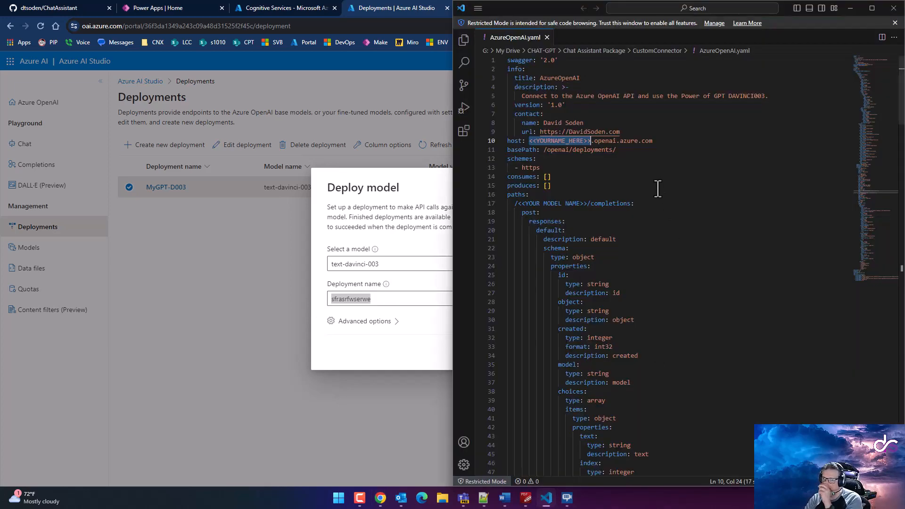
Review AzureOpenAI.yaml down to its max_tokens 350 and temperature 0.7 defaults, then switch to the PDF
{"action": "scroll", "coordinate": [597, 283], "scroll_direction": "down", "scroll_amount": 6}
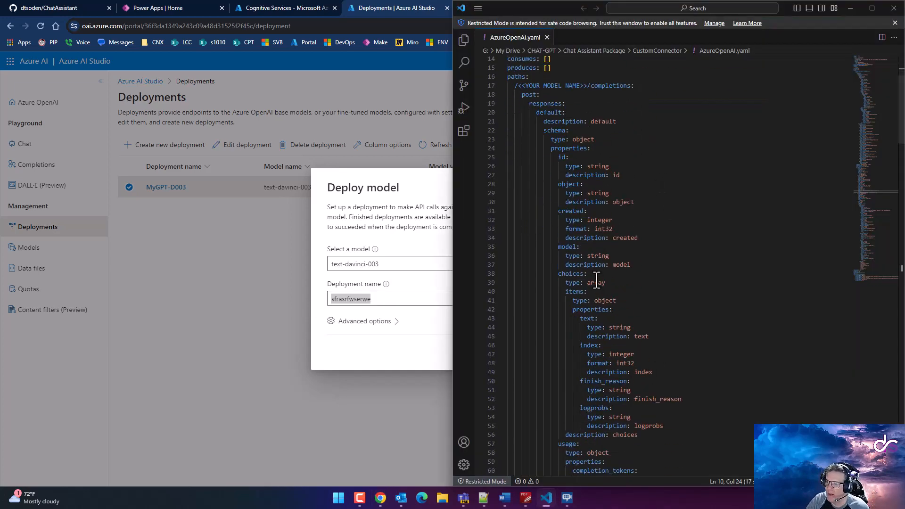
{"action": "scroll", "coordinate": [597, 282], "scroll_direction": "down", "scroll_amount": 10}
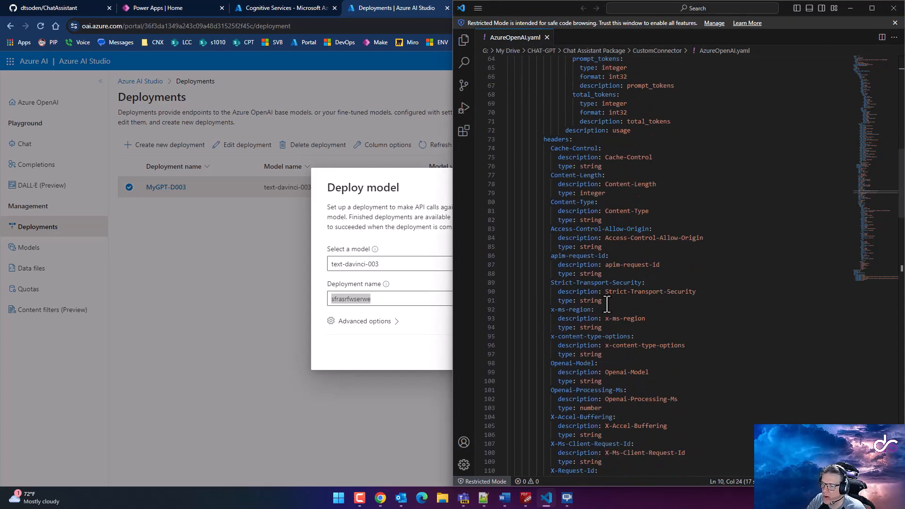
{"action": "scroll", "coordinate": [606, 303], "scroll_direction": "down", "scroll_amount": 6}
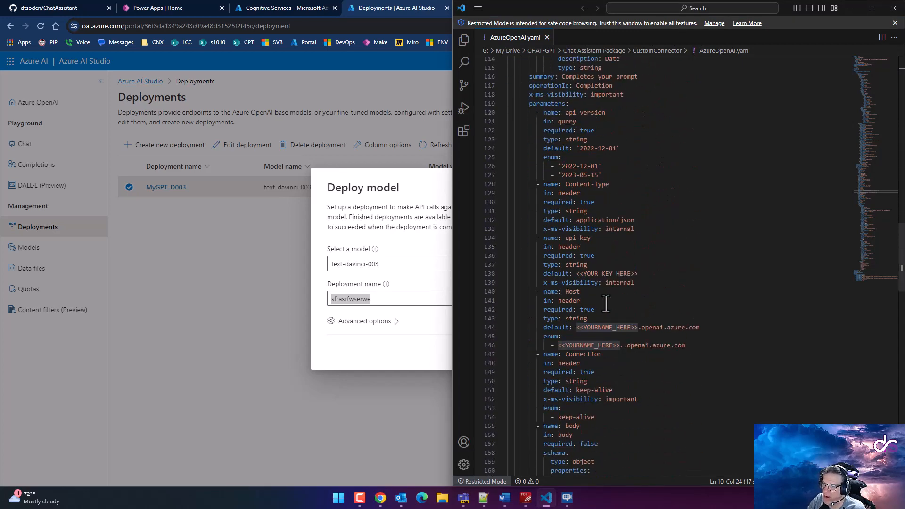
{"action": "scroll", "coordinate": [615, 317], "scroll_direction": "down", "scroll_amount": 3}
{"action": "scroll", "coordinate": [615, 317], "scroll_direction": "down", "scroll_amount": 12}
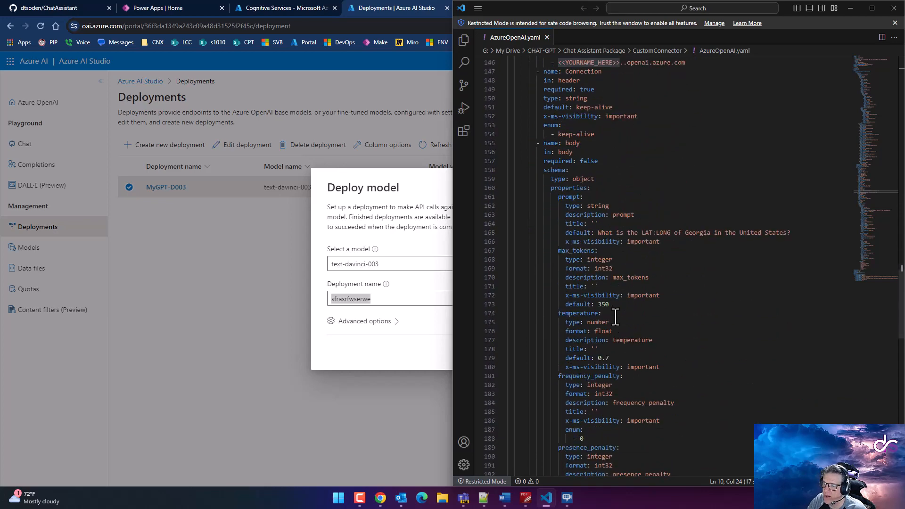
{"action": "scroll", "coordinate": [615, 313], "scroll_direction": "down", "scroll_amount": 4}
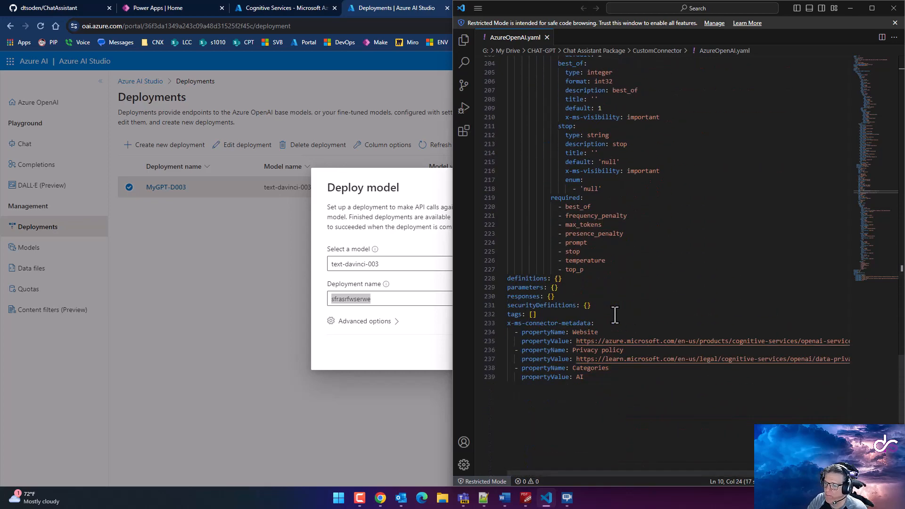
{"action": "scroll", "coordinate": [616, 282], "scroll_direction": "up", "scroll_amount": 6}
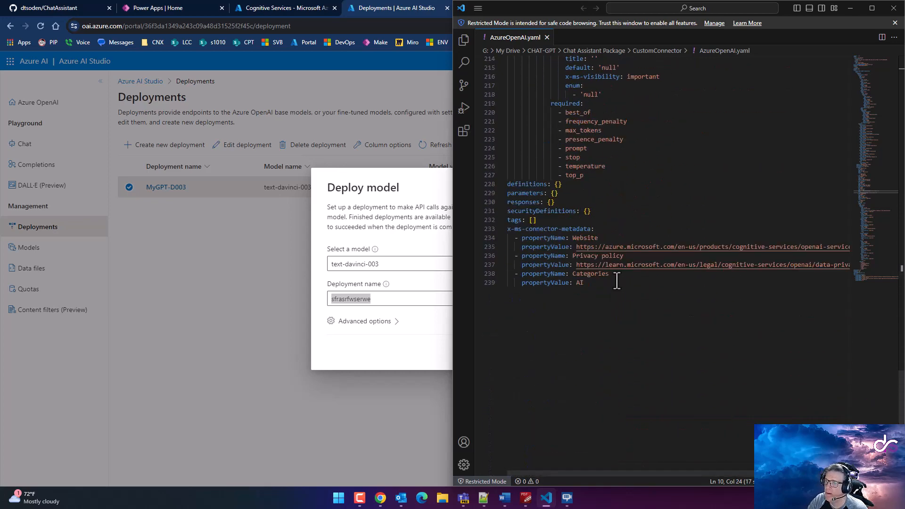
{"action": "scroll", "coordinate": [617, 285], "scroll_direction": "up", "scroll_amount": 6}
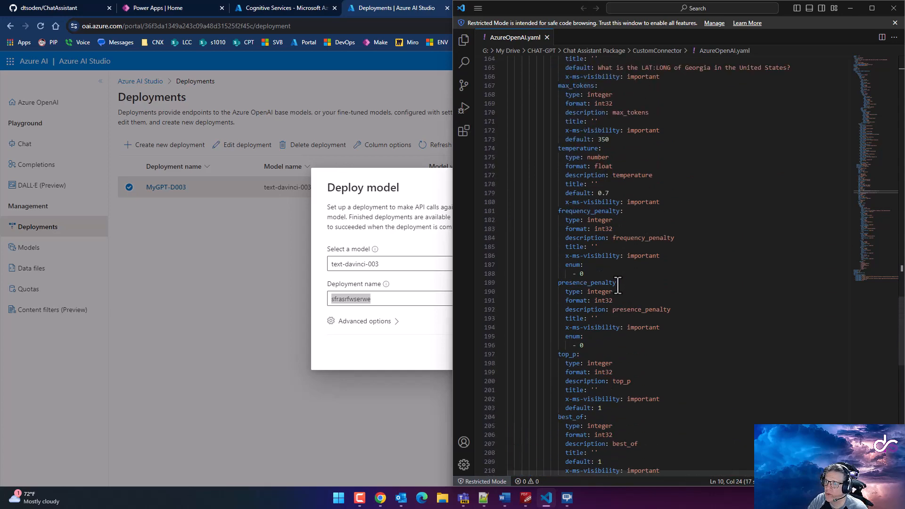
{"action": "left_click", "coordinate": [525, 499]}
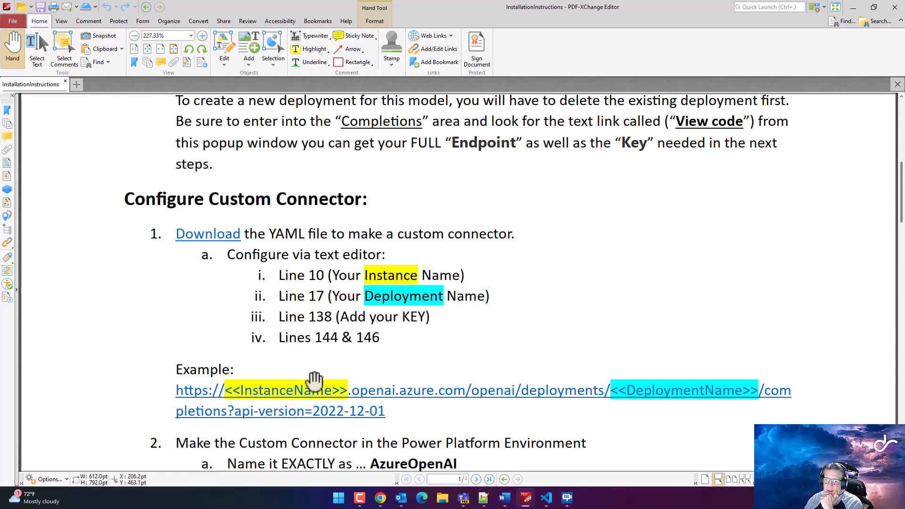
Bring AzureOpenAI.yaml back beside the installation instructions and scroll through the file
{"action": "left_click", "coordinate": [545, 498]}
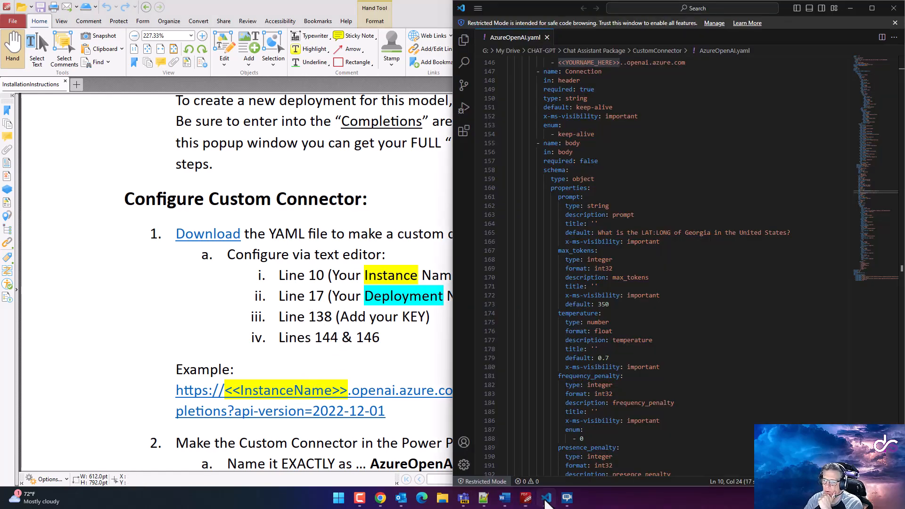
{"action": "scroll", "coordinate": [547, 330], "scroll_direction": "up", "scroll_amount": 2}
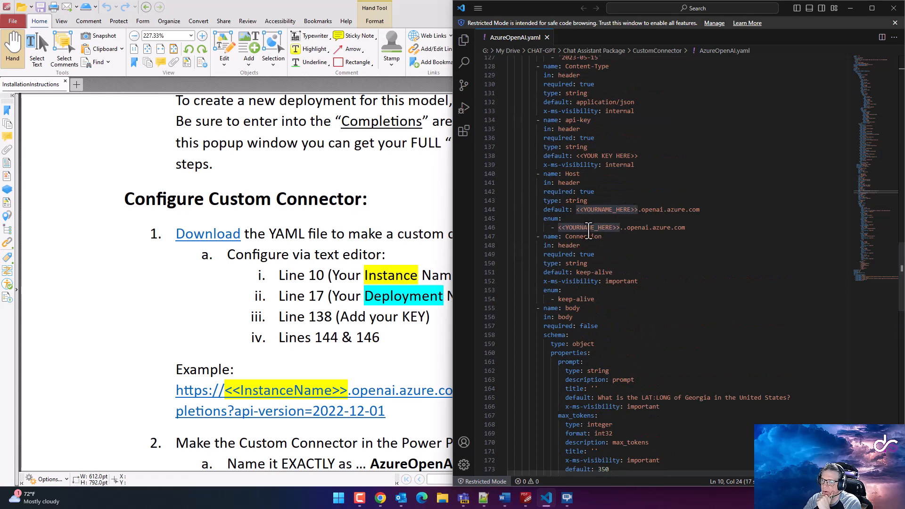
{"action": "scroll", "coordinate": [603, 327], "scroll_direction": "up", "scroll_amount": 2}
{"action": "scroll", "coordinate": [602, 329], "scroll_direction": "down", "scroll_amount": 2}
{"action": "scroll", "coordinate": [603, 330], "scroll_direction": "down", "scroll_amount": 3}
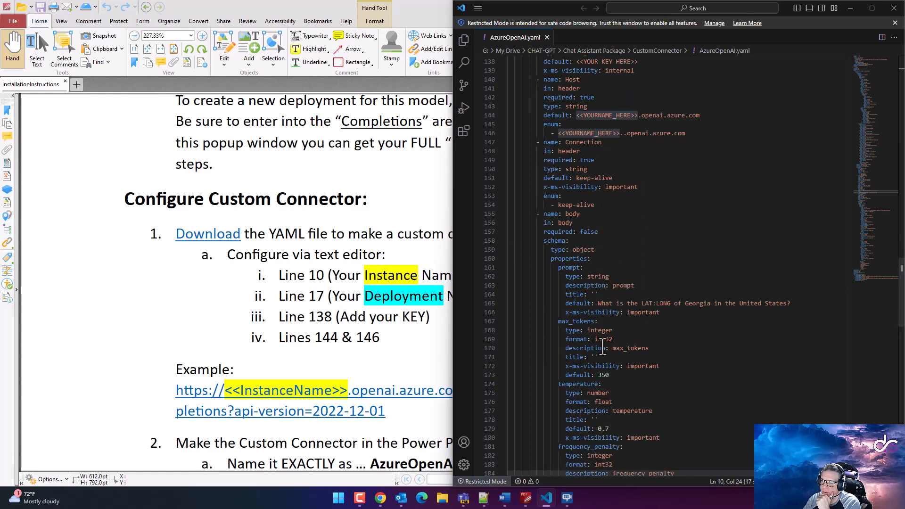
{"action": "scroll", "coordinate": [601, 339], "scroll_direction": "up", "scroll_amount": 15}
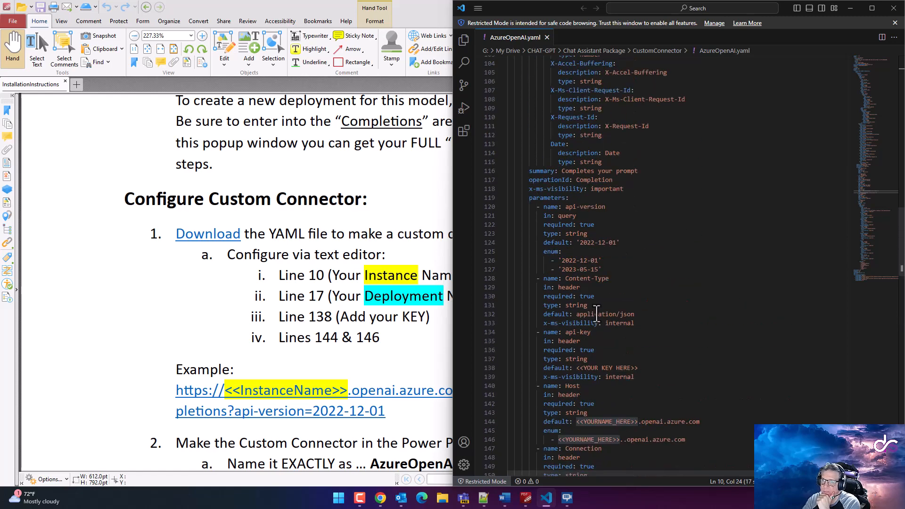
{"action": "scroll", "coordinate": [595, 311], "scroll_direction": "up", "scroll_amount": 13}
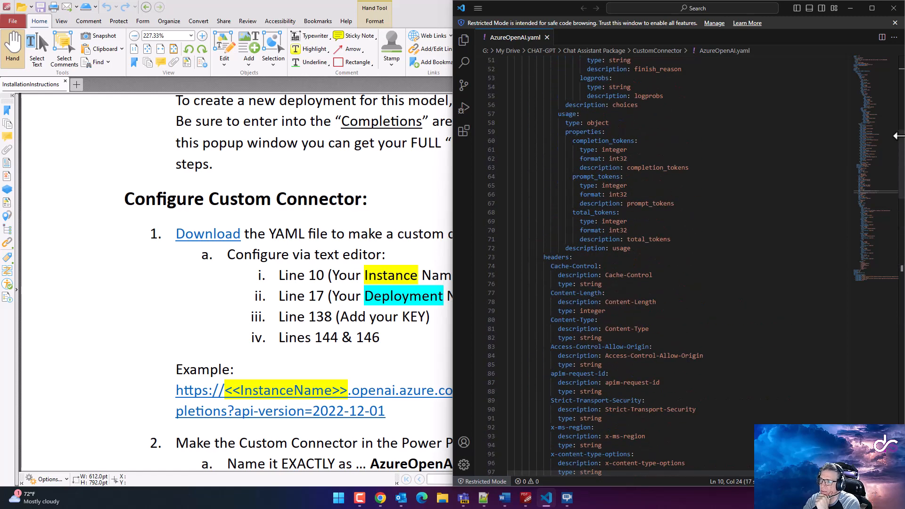
{"action": "left_click_drag", "start_coordinate": [900, 158], "coordinate": [898, 71]}
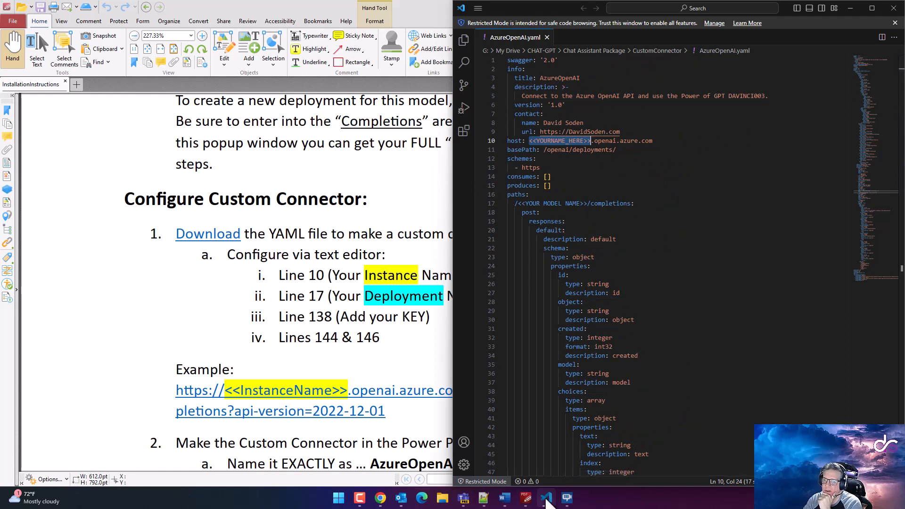
{"action": "mouse_move", "coordinate": [565, 502]}
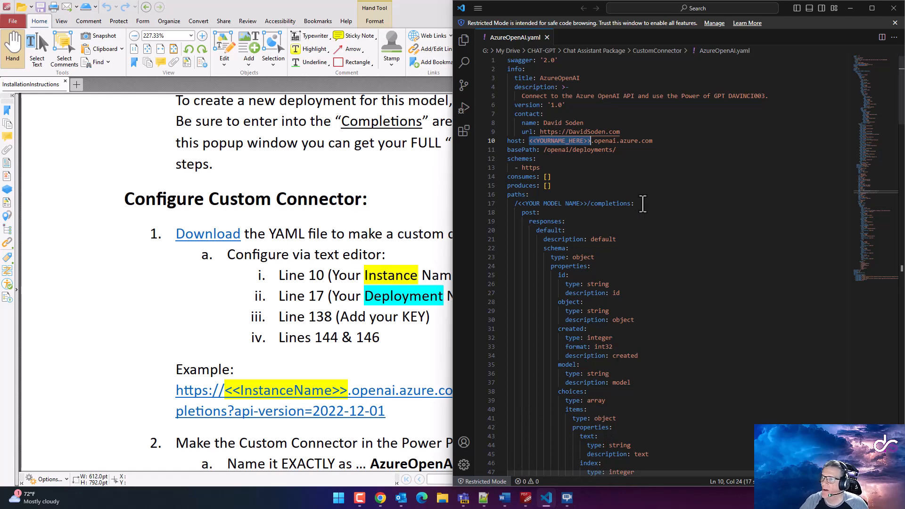
{"action": "scroll", "coordinate": [648, 278], "scroll_direction": "down", "scroll_amount": 15}
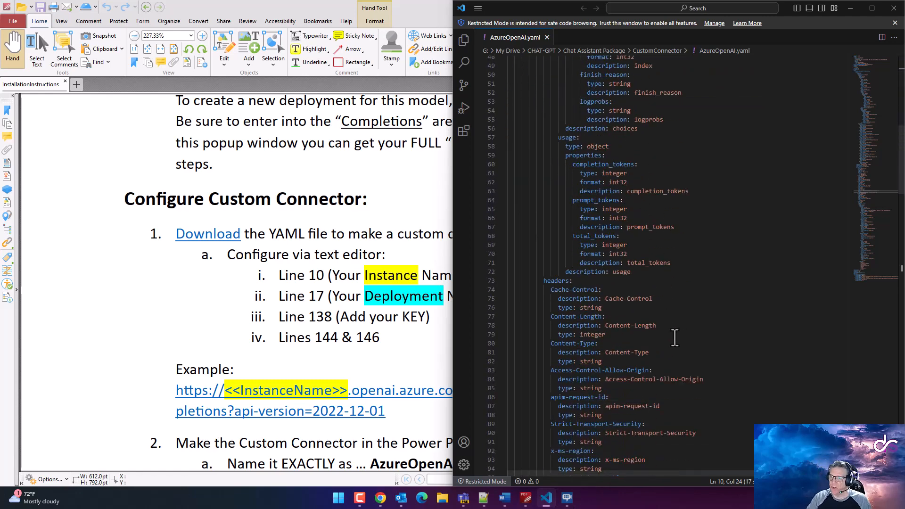
Search AzureOpenAI.yaml for 'My', then clear the search term from the Find box
{"action": "key", "text": "ctrl+f"}
{"action": "type", "text": "my"}
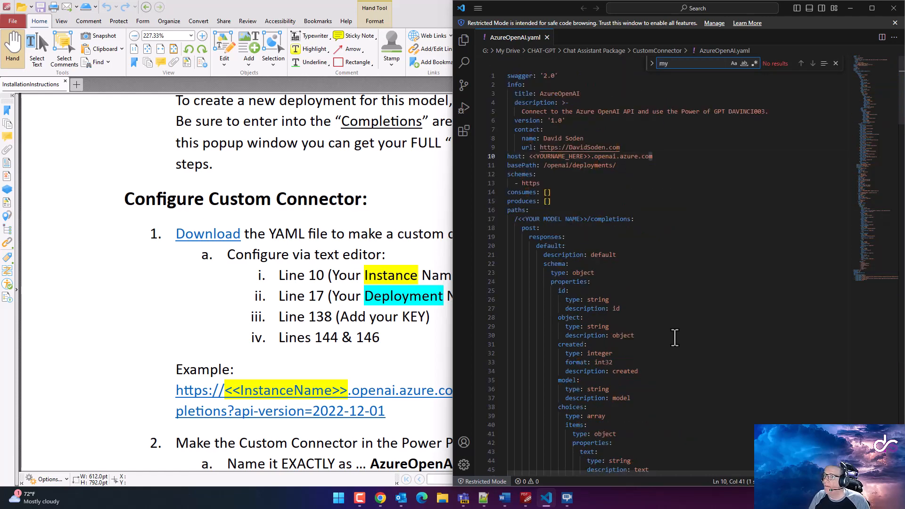
{"action": "key", "text": "BackSpace"}
{"action": "key", "text": "BackSpace"}
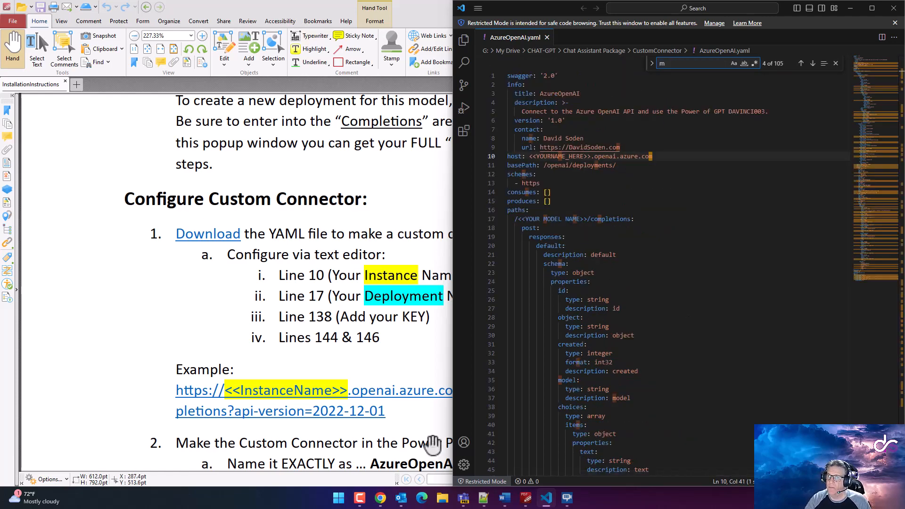
{"action": "type", "text": "My"}
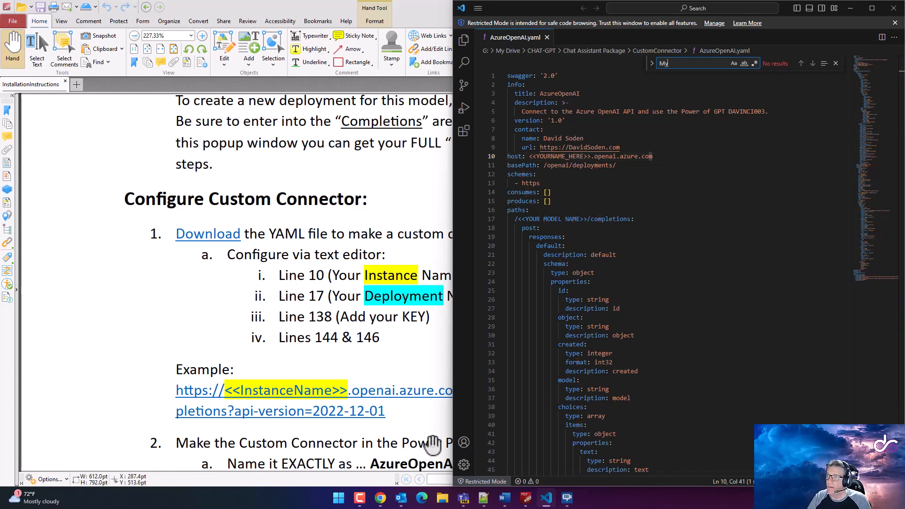
{"action": "key", "text": "BackSpace"}
{"action": "key", "text": "BackSpace"}
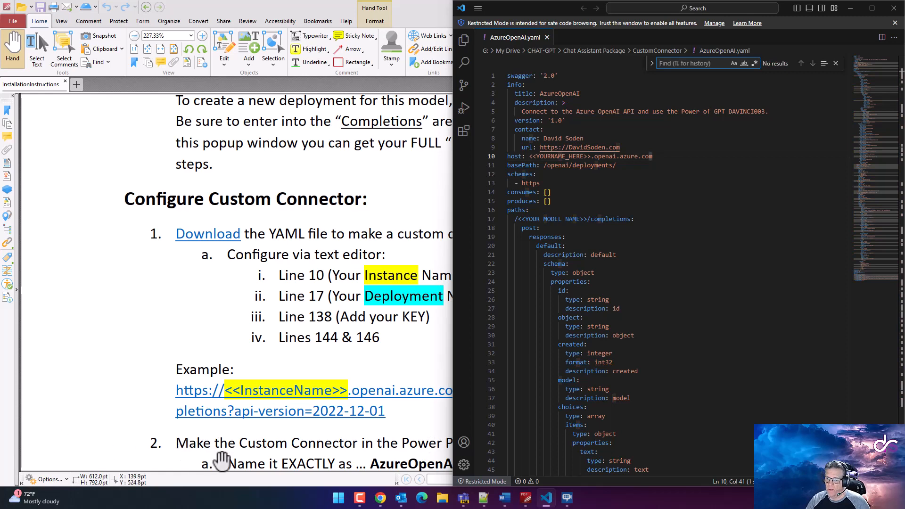
{"action": "left_click", "coordinate": [377, 503]}
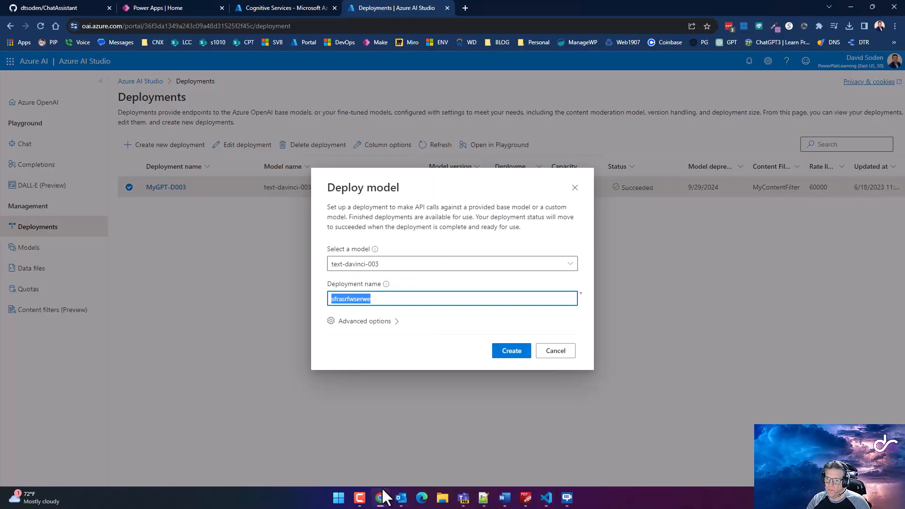
Cancel the unfinished deployment, then copy MyGPT-D003 and search the YAML for it
{"action": "left_click", "coordinate": [555, 356]}
{"action": "left_click_drag", "start_coordinate": [188, 187], "coordinate": [149, 187]}
{"action": "key", "text": "ctrl+c"}
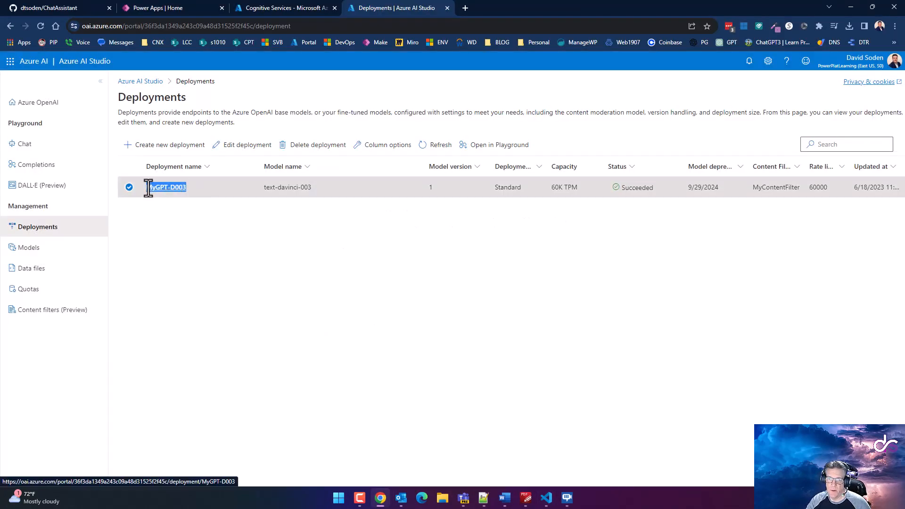
{"action": "key", "text": "alt+Tab"}
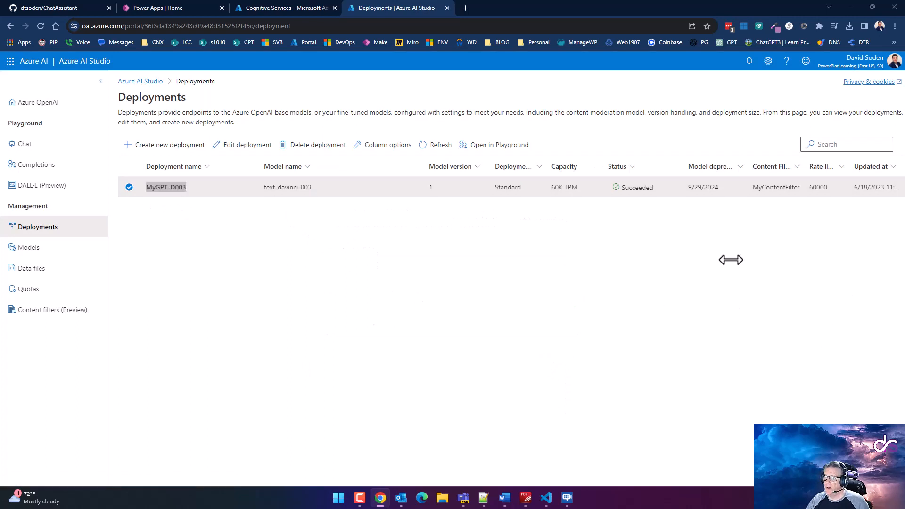
{"action": "key", "text": "ctrl+f"}
{"action": "key", "text": "ctrl+v"}
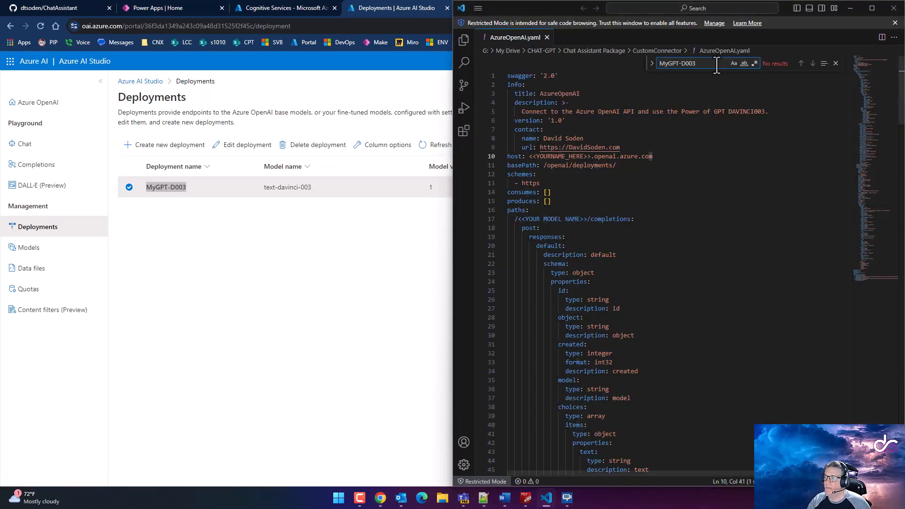
{"action": "key", "text": "BackSpace"}
{"action": "key", "text": "BackSpace"}
{"action": "key", "text": "BackSpace"}
{"action": "key", "text": "BackSpace"}
{"action": "key", "text": "BackSpace"}
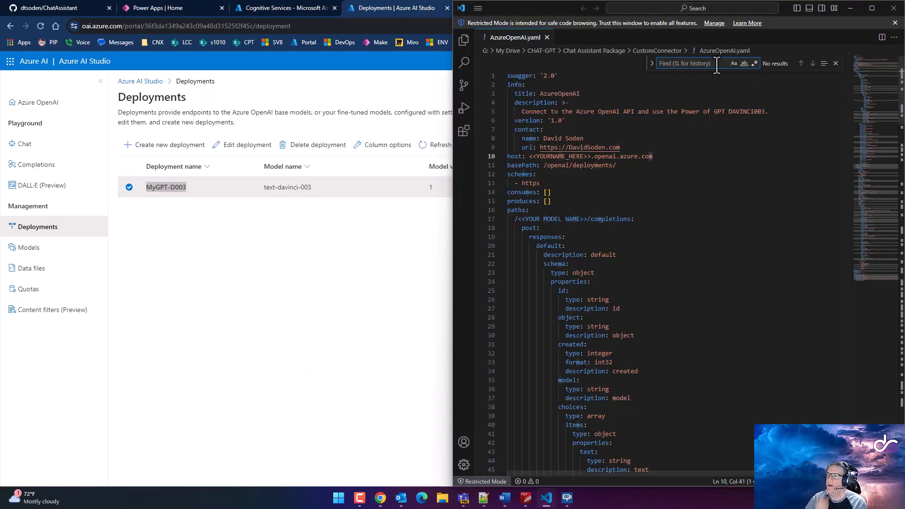
Select the model-name placeholder on line 17 of the YAML
{"action": "left_click", "coordinate": [570, 218]}
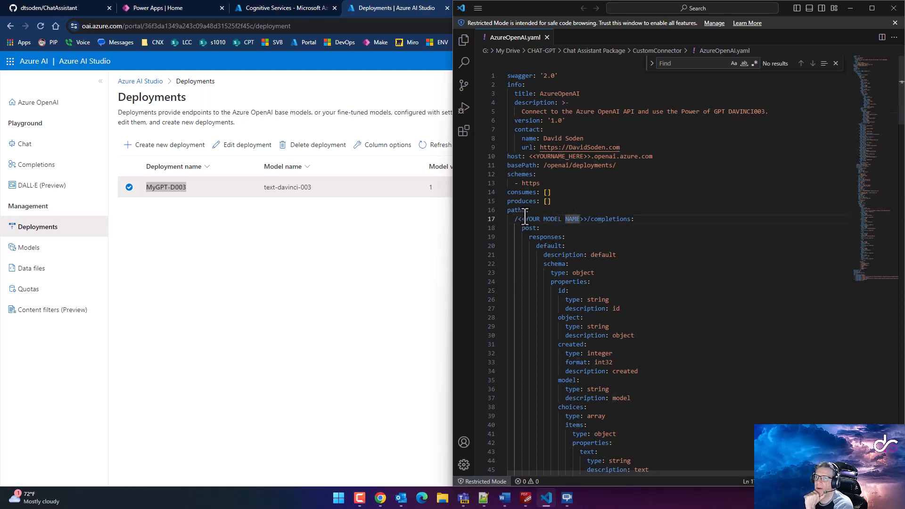
{"action": "left_click_drag", "start_coordinate": [515, 220], "coordinate": [586, 223]}
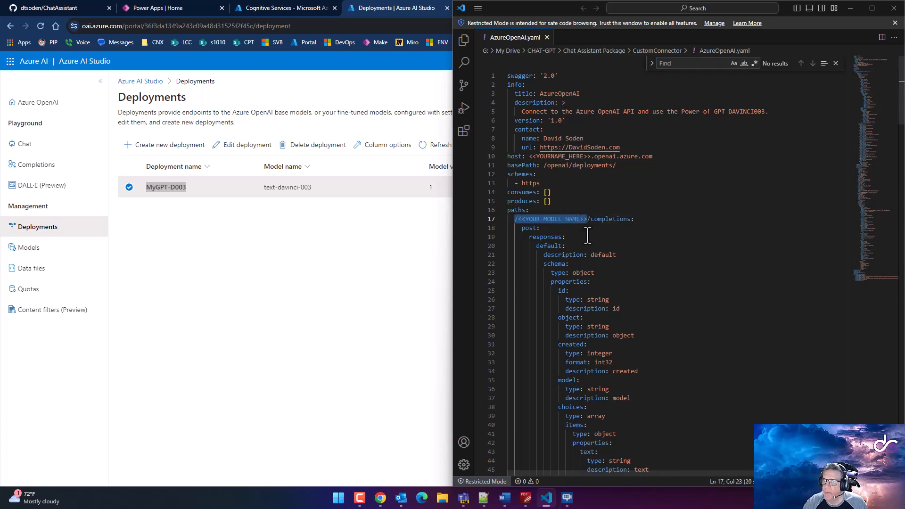
{"action": "left_click", "coordinate": [170, 145]}
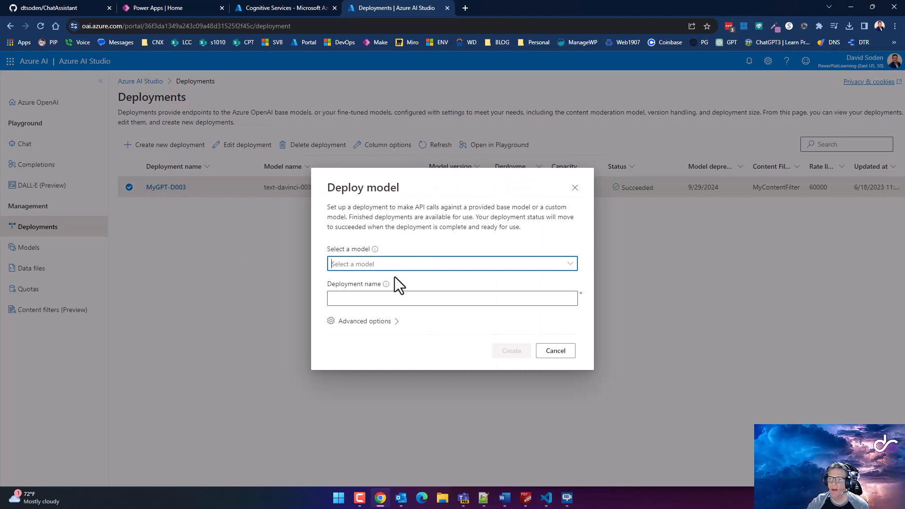
Begin a text-davinci-003 deployment named 'wrew' without creating it, then minimize the browser
{"action": "left_click", "coordinate": [570, 264]}
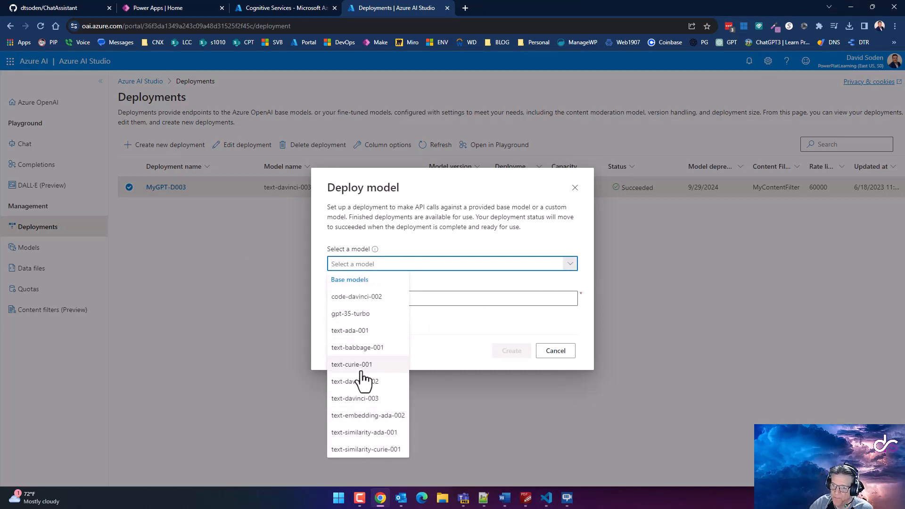
{"action": "left_click", "coordinate": [361, 398]}
{"action": "left_click", "coordinate": [401, 299]}
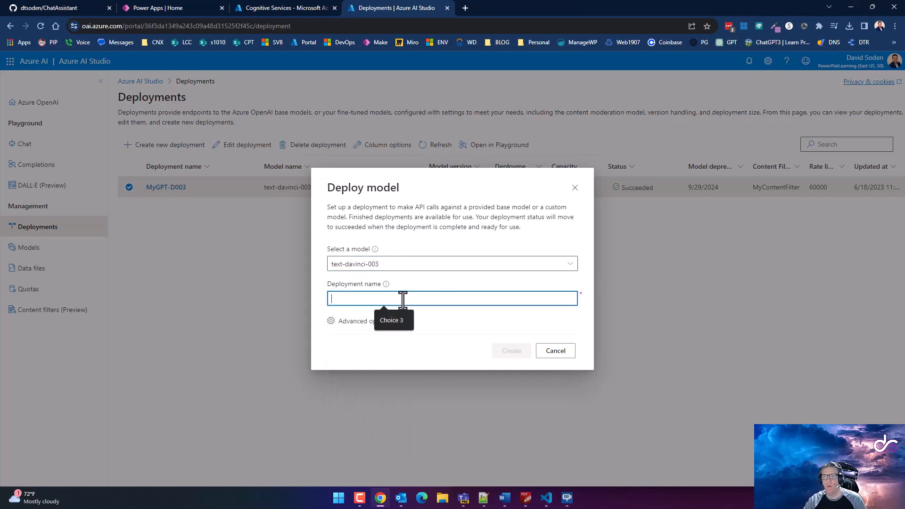
{"action": "type", "text": "wrewrwerw"}
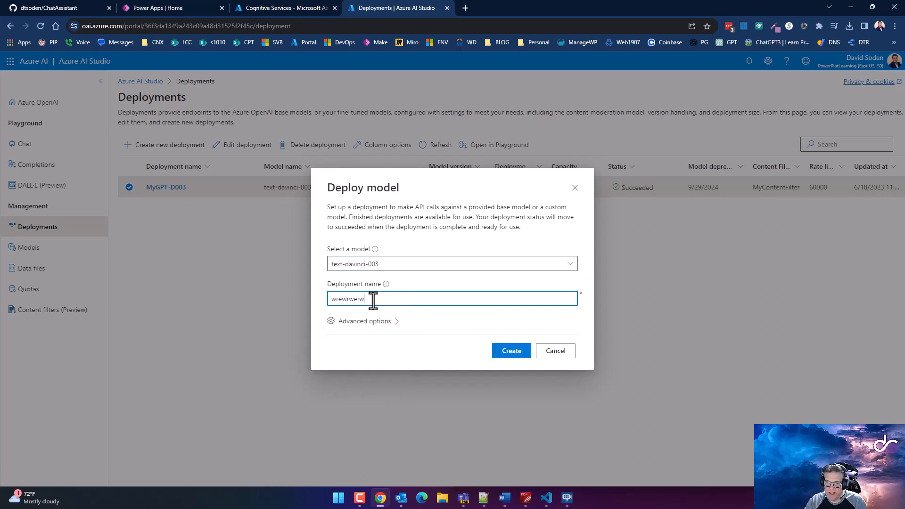
{"action": "left_click_drag", "start_coordinate": [373, 301], "coordinate": [253, 300]}
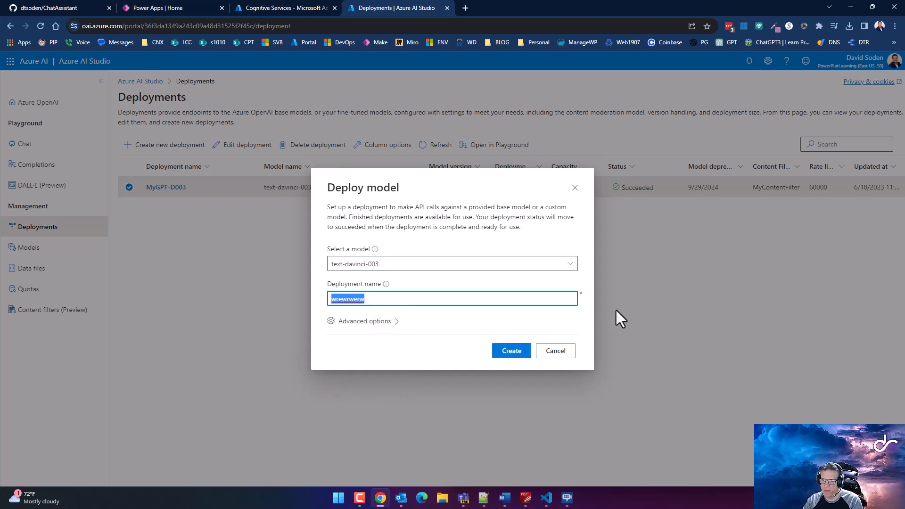
{"action": "left_click", "coordinate": [851, 7]}
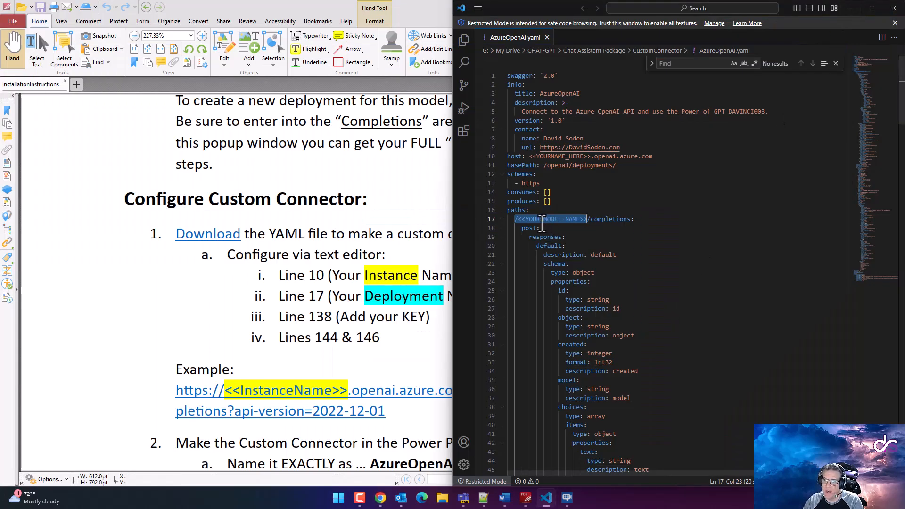
Replace the line 17 placeholder with test value 543254242, then undo the change
{"action": "left_click", "coordinate": [518, 220]}
{"action": "key", "text": "shift+Right"}
{"action": "key", "text": "shift+Right"}
{"action": "key", "text": "shift+Right"}
{"action": "key", "text": "shift+Right"}
{"action": "key", "text": "shift+Right"}
{"action": "key", "text": "shift+Right"}
{"action": "key", "text": "shift+Right"}
{"action": "key", "text": "shift+Right"}
{"action": "key", "text": "shift+Right"}
{"action": "key", "text": "shift+Right"}
{"action": "key", "text": "shift+Right"}
{"action": "key", "text": "shift+Right"}
{"action": "key", "text": "shift+Right"}
{"action": "key", "text": "shift+Right"}
{"action": "key", "text": "shift+Right"}
{"action": "key", "text": "shift+Right"}
{"action": "key", "text": "shift+Right"}
{"action": "key", "text": "shift+Right"}
{"action": "key", "text": "shift+Right"}
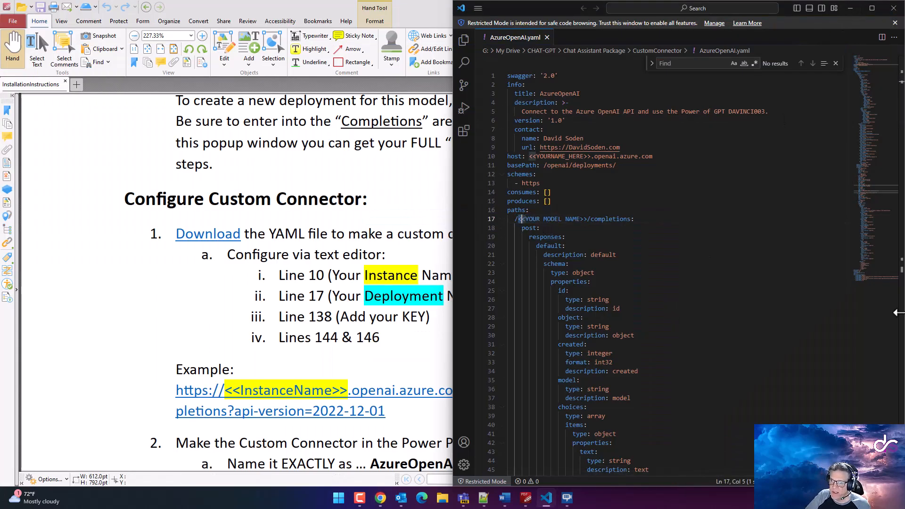
{"action": "type", "text": "543254242"}
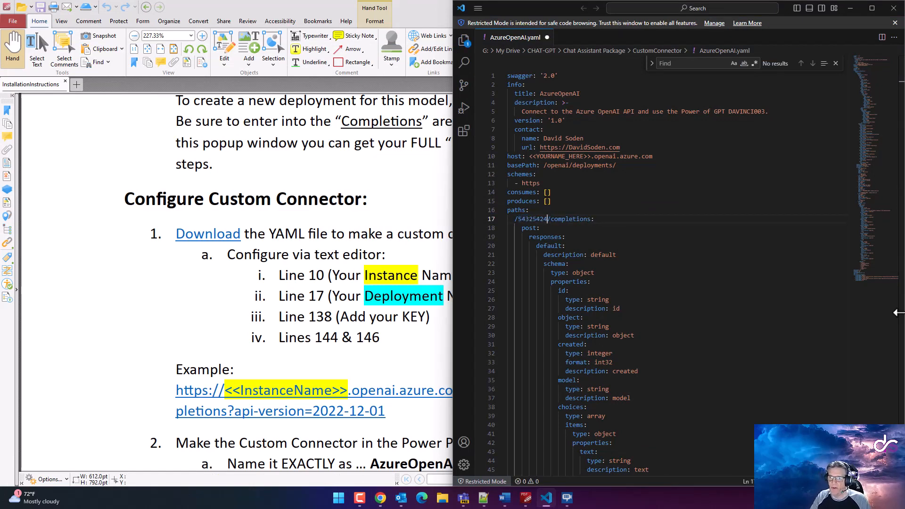
{"action": "key", "text": "ctrl+z"}
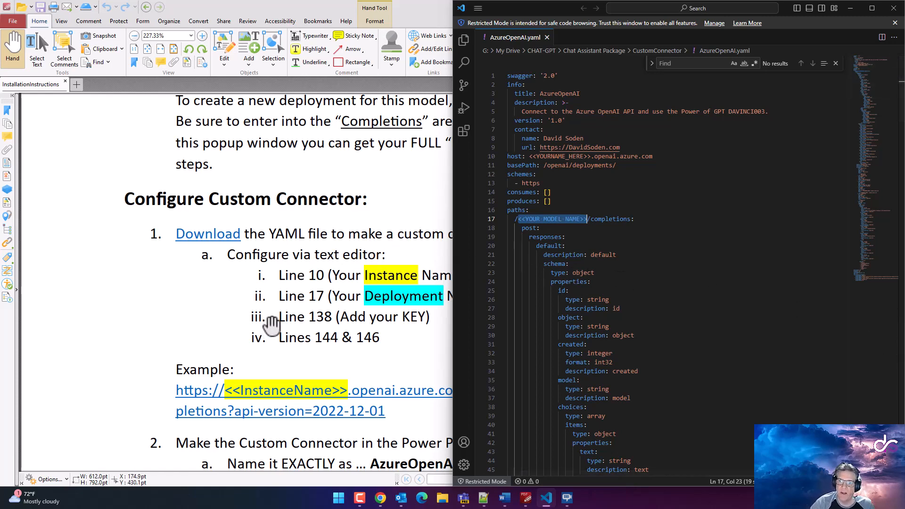
Scroll the installation instructions PDF down to the example connector URL
{"action": "left_click", "coordinate": [195, 321]}
{"action": "scroll", "coordinate": [222, 330], "scroll_direction": "down", "scroll_amount": 1}
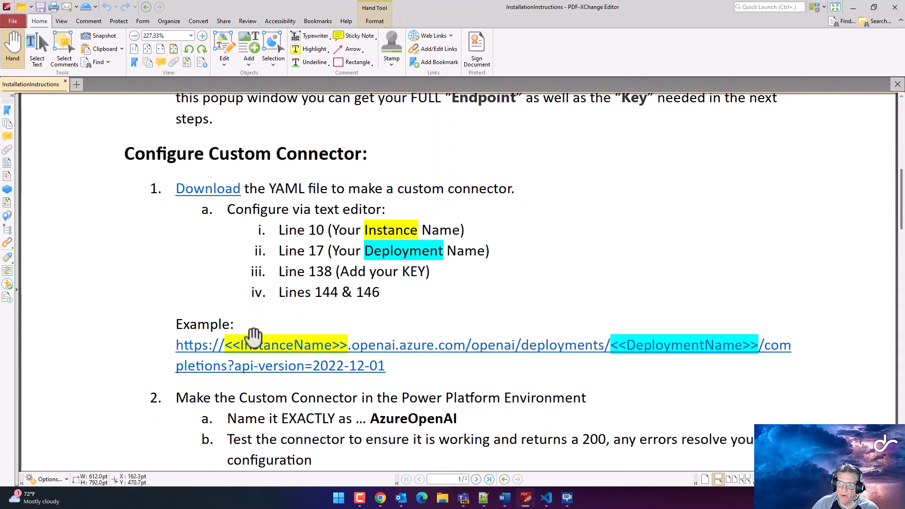
{"action": "scroll", "coordinate": [242, 320], "scroll_direction": "down", "scroll_amount": 1}
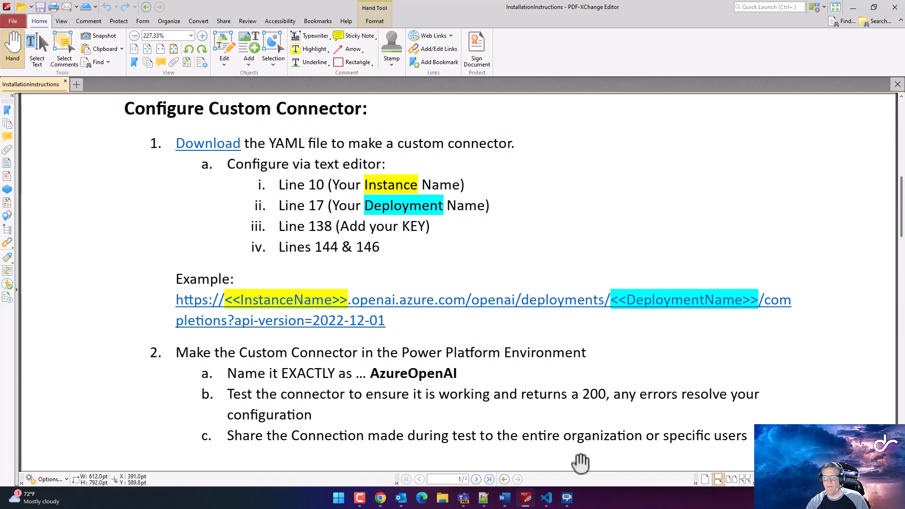
Review the Azure OpenAI resources and the PDF, then cancel the Deploy model form
{"action": "left_click", "coordinate": [381, 497]}
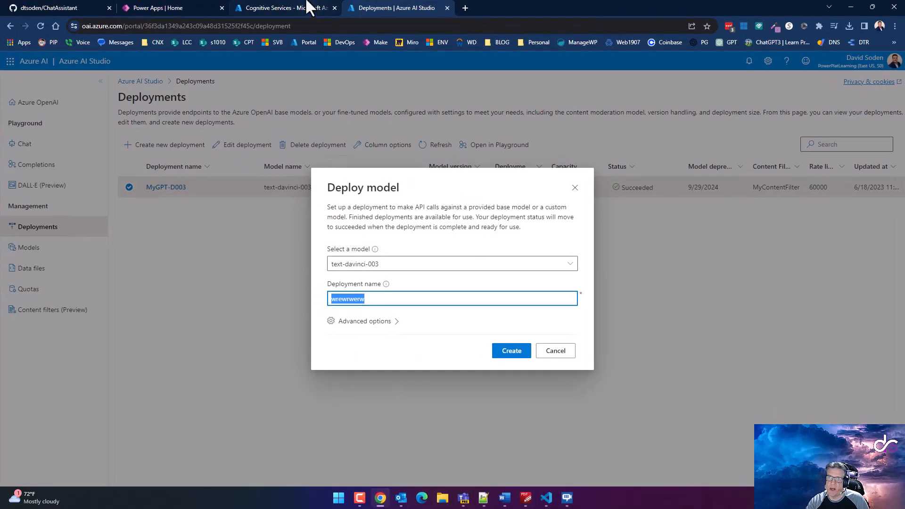
{"action": "left_click", "coordinate": [253, 8]}
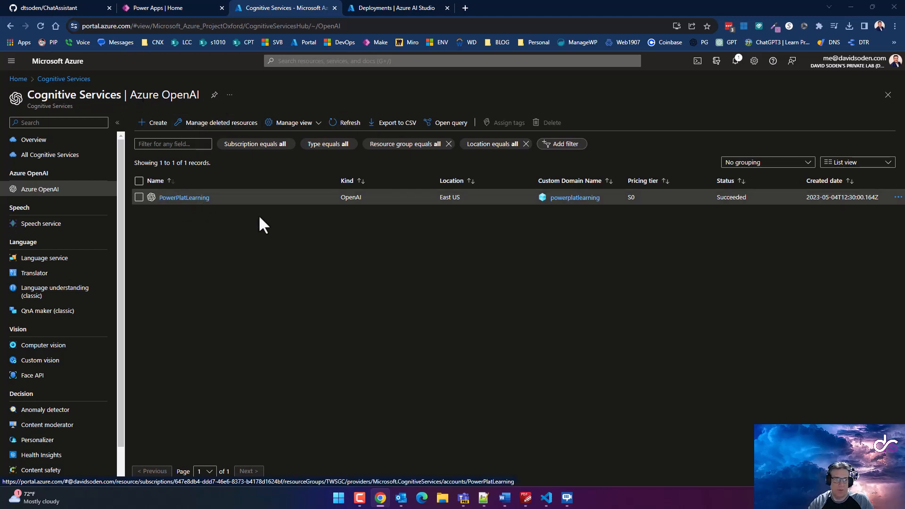
{"action": "key", "text": "alt+Tab"}
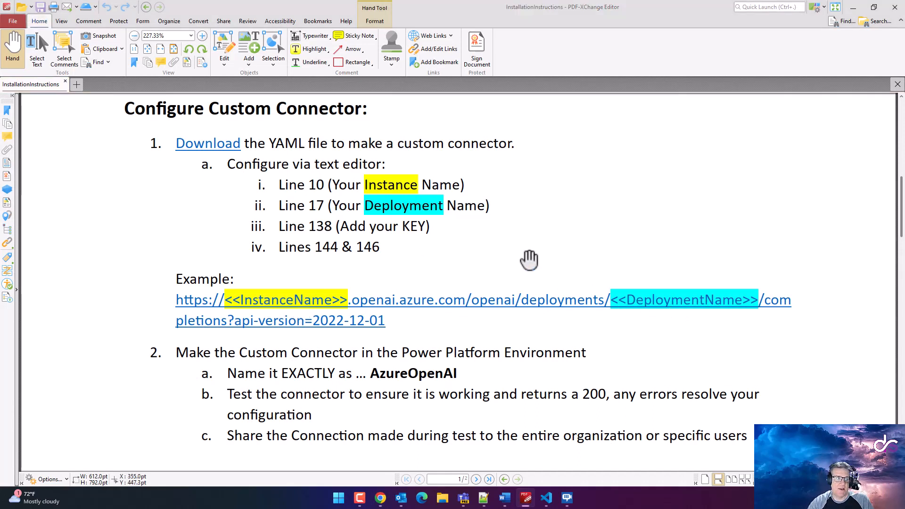
{"action": "key", "text": "alt+Tab"}
{"action": "left_click", "coordinate": [406, 9]}
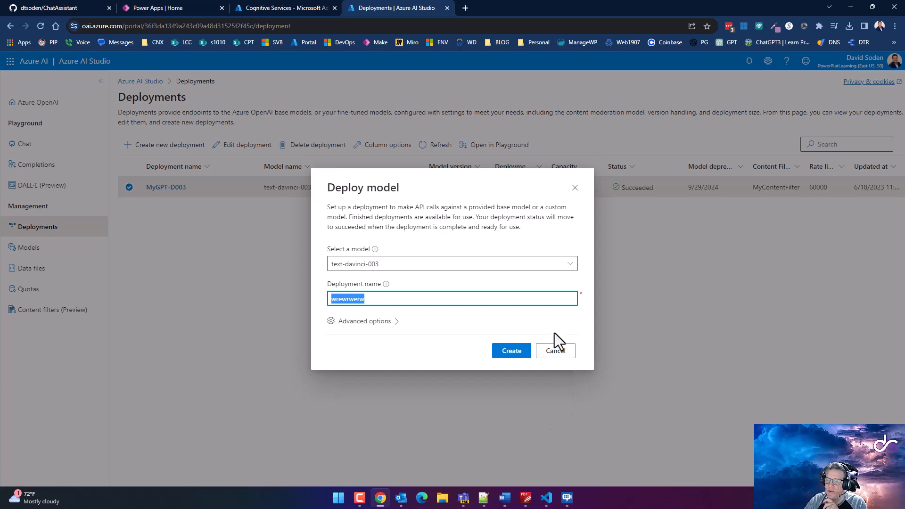
{"action": "left_click", "coordinate": [556, 353]}
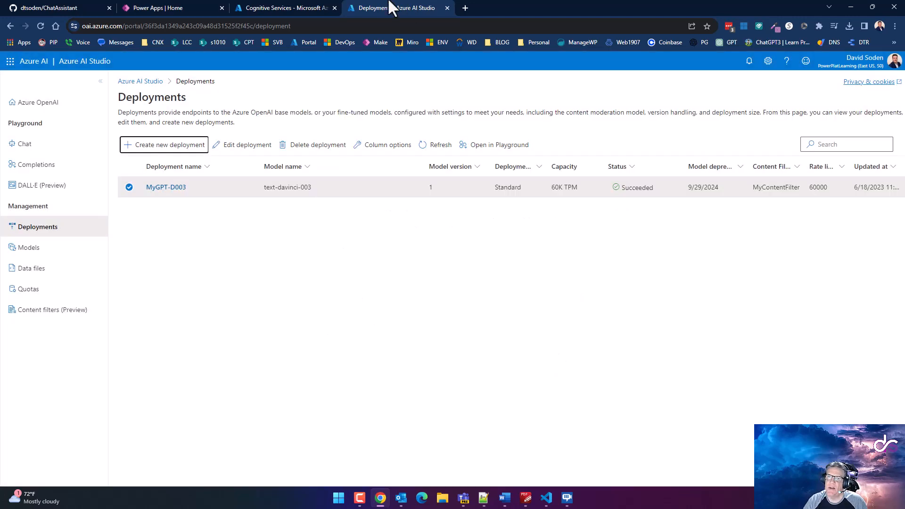
Select all of AzureOpenAI.yaml in VS Code, then open Power Apps' Custom connectors page
{"action": "left_click", "coordinate": [157, 6]}
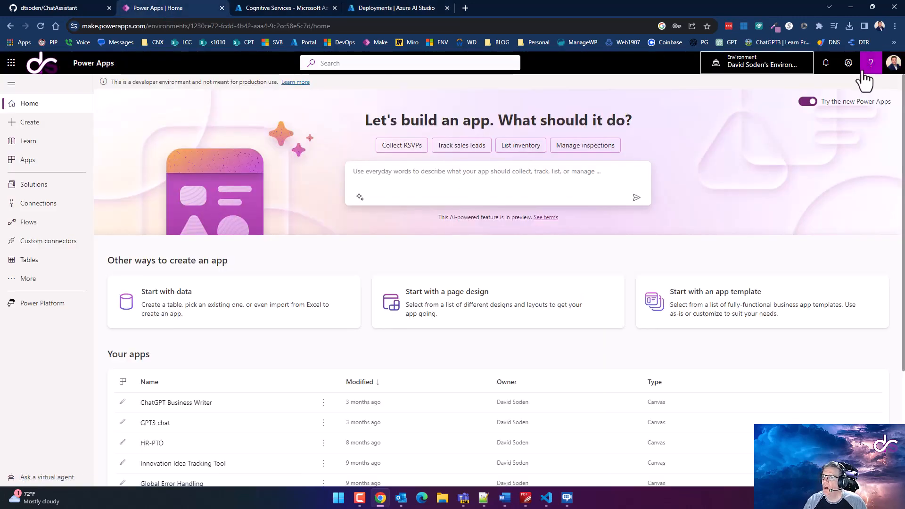
{"action": "left_click", "coordinate": [466, 7]}
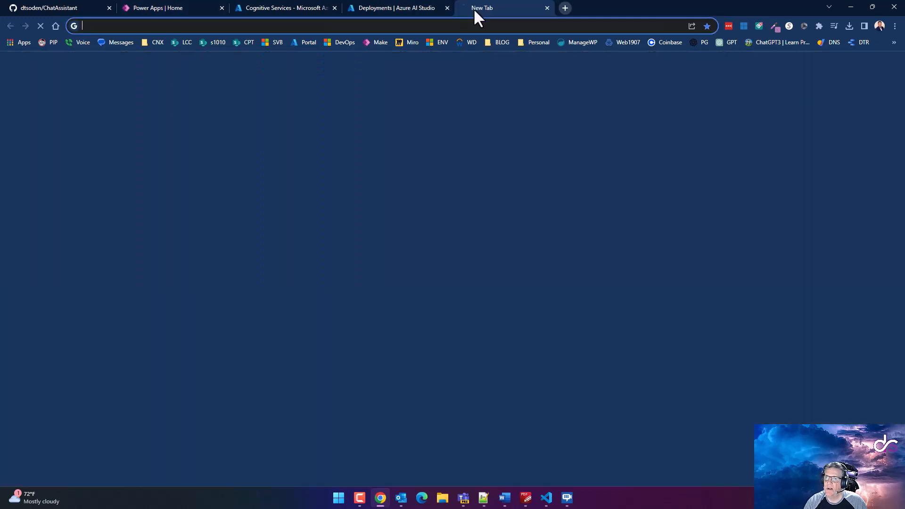
{"action": "key", "text": "ctrl+w"}
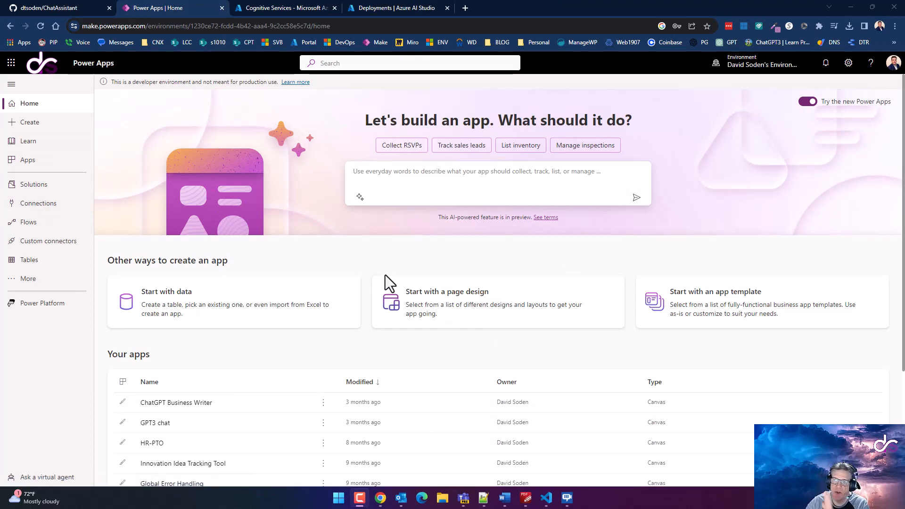
{"action": "left_click", "coordinate": [547, 498]}
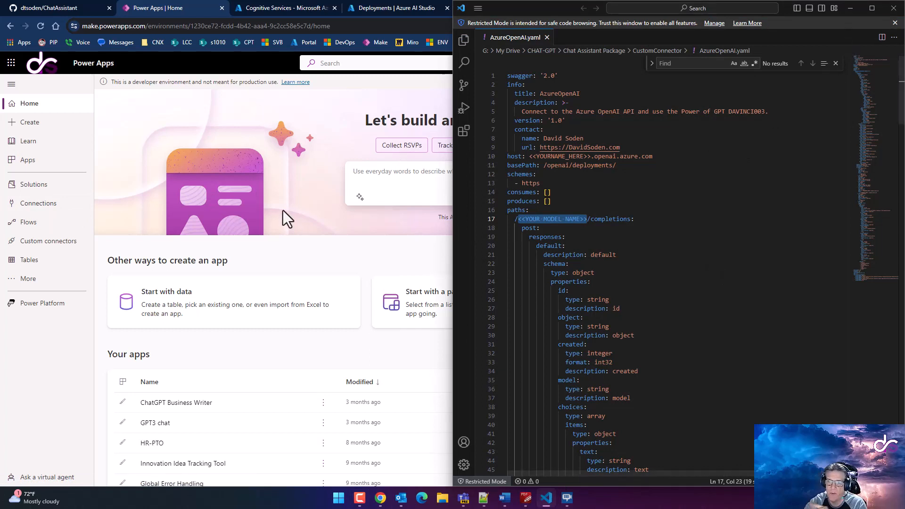
{"action": "left_click", "coordinate": [813, 146]}
{"action": "key", "text": "ctrl+a"}
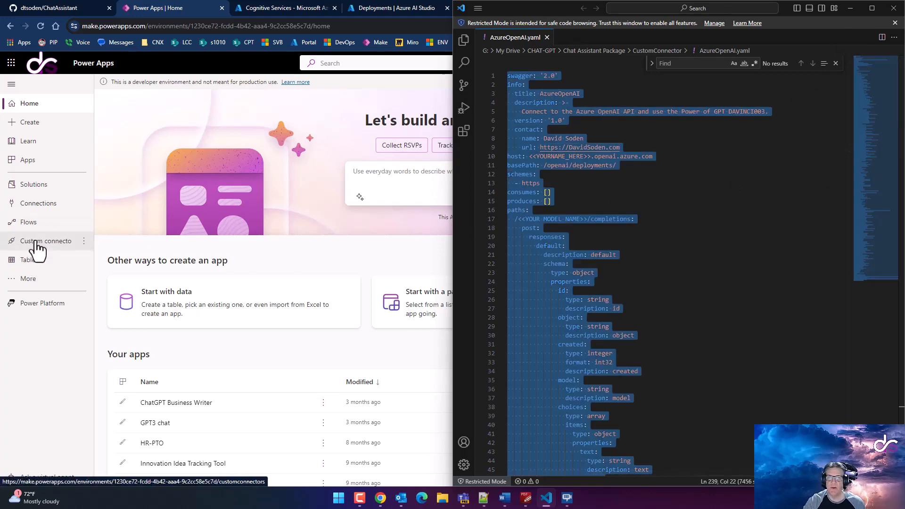
{"action": "left_click", "coordinate": [56, 363]}
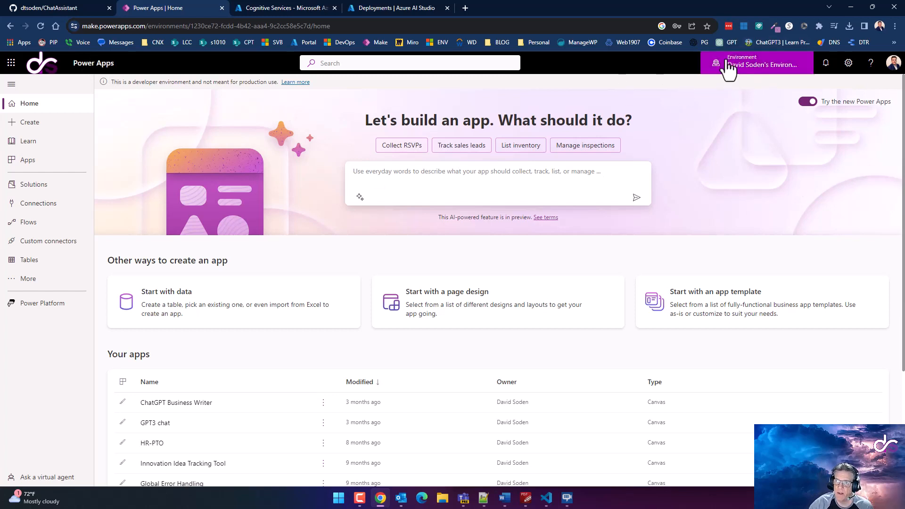
{"action": "left_click", "coordinate": [57, 245]}
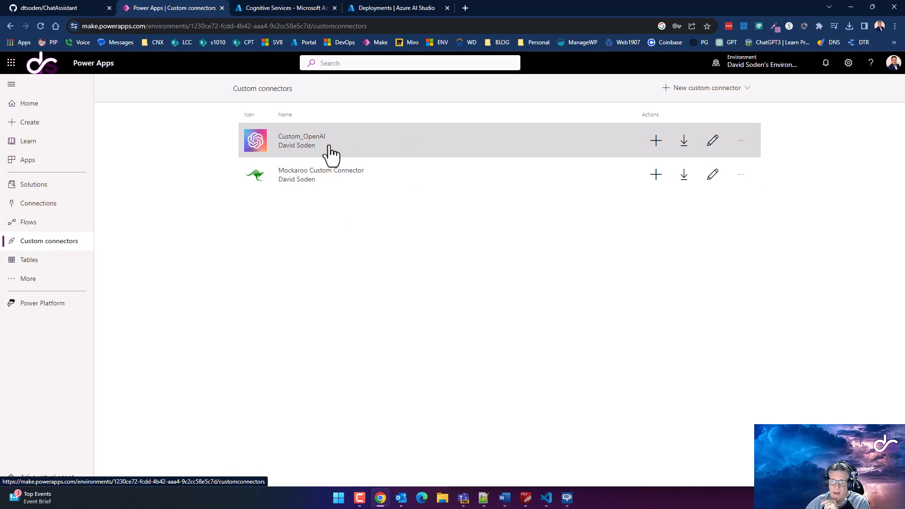
Open the New custom connector dropdown on the Custom connectors page
{"action": "left_click", "coordinate": [700, 89]}
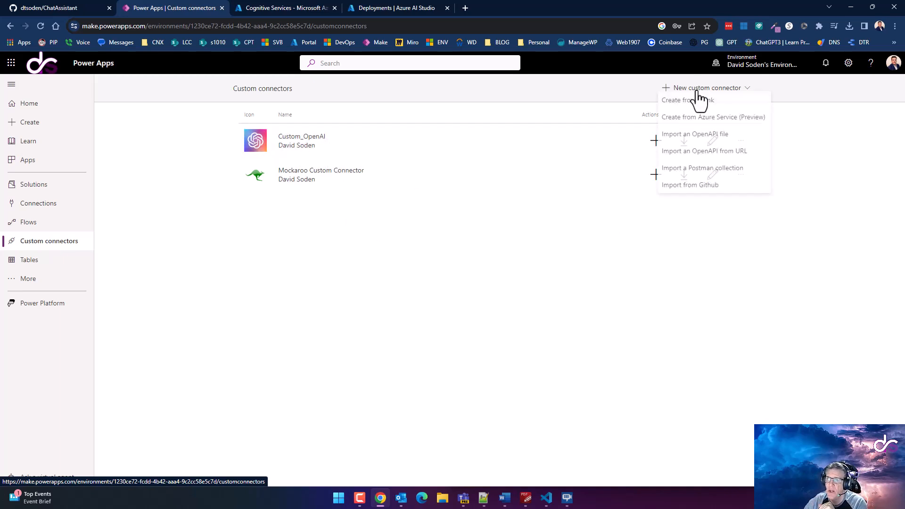
Create a blank custom connector named AzureOpenAI and continue to its settings
{"action": "left_click", "coordinate": [692, 101]}
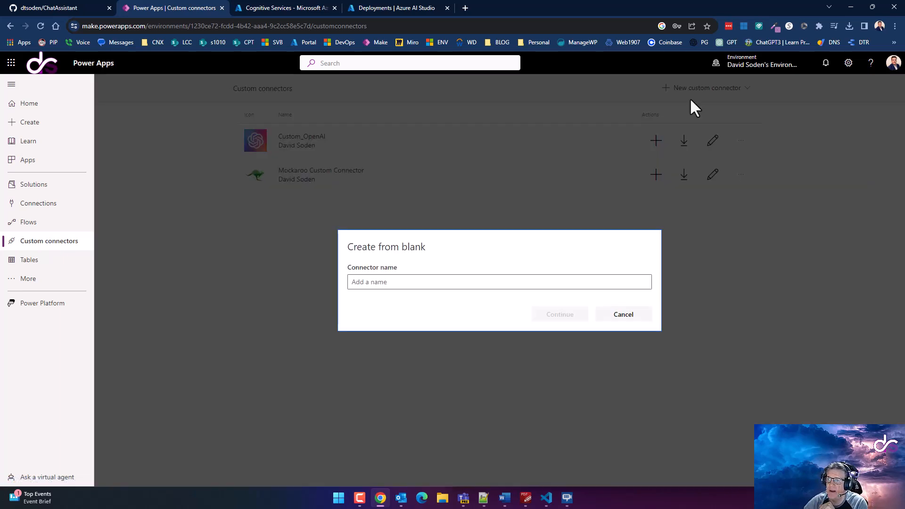
{"action": "left_click", "coordinate": [418, 283]}
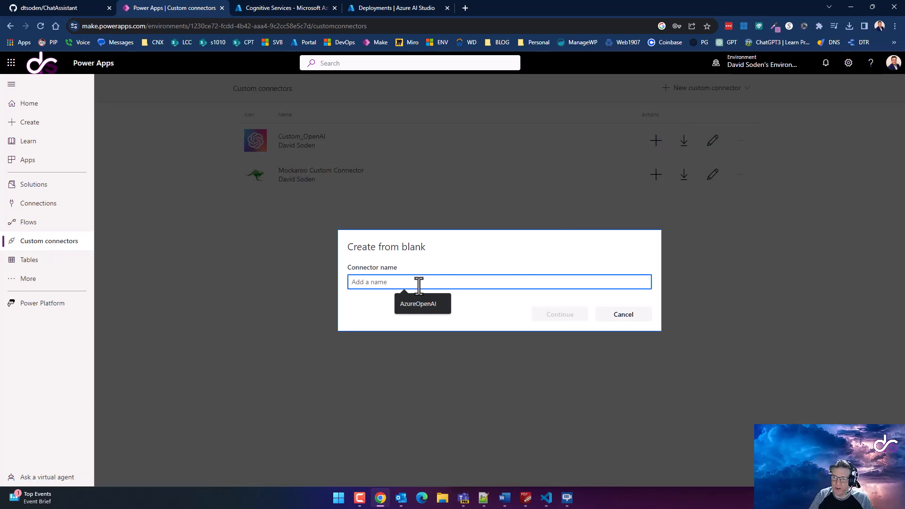
{"action": "key", "text": "Down"}
{"action": "key", "text": "Return"}
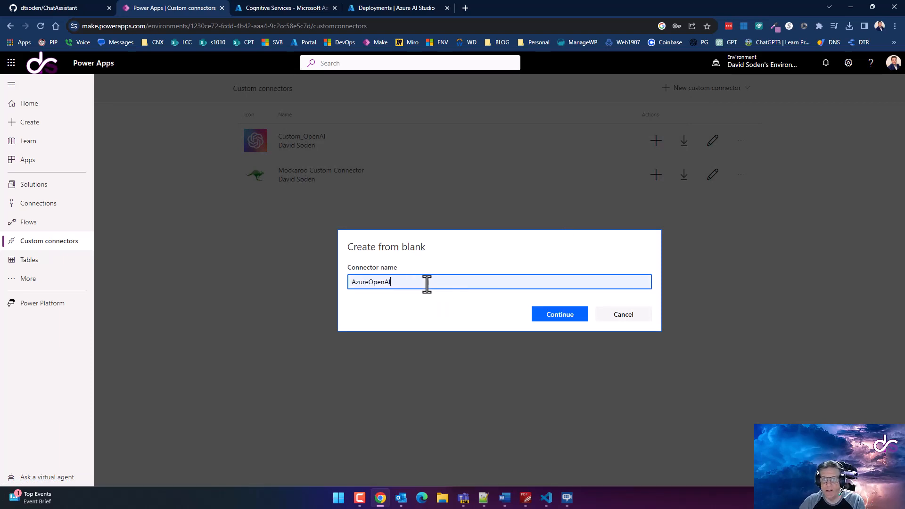
{"action": "left_click_drag", "start_coordinate": [418, 284], "coordinate": [329, 285]}
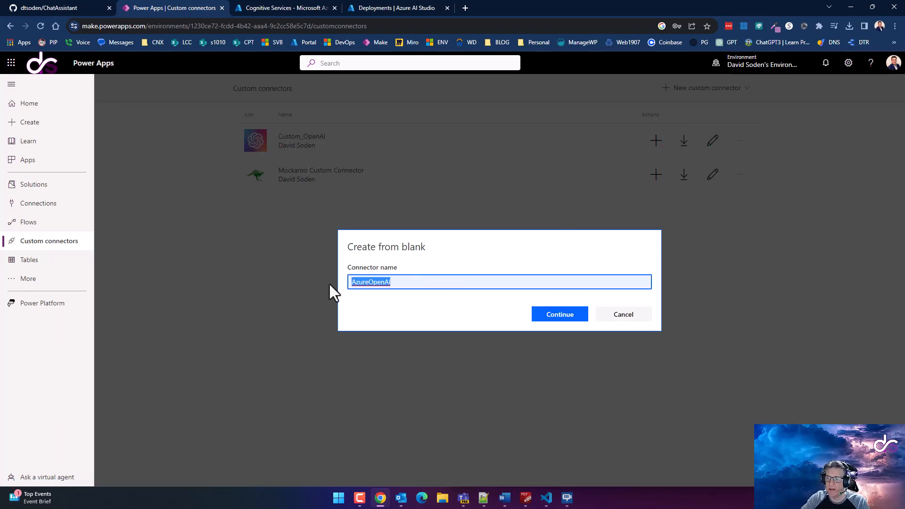
{"action": "left_click", "coordinate": [568, 318]}
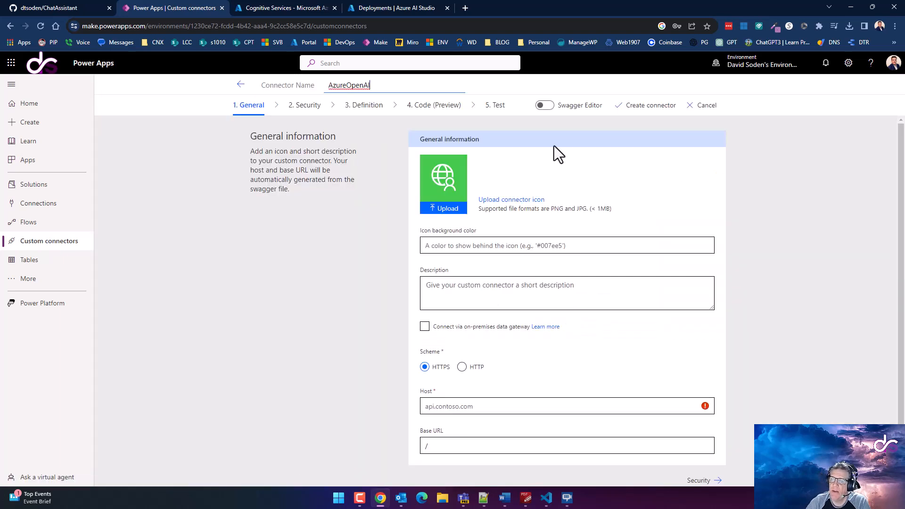
In the Swagger Editor, replace the default definition with the pasted AzureOpenAI.yaml contents
{"action": "left_click", "coordinate": [546, 107]}
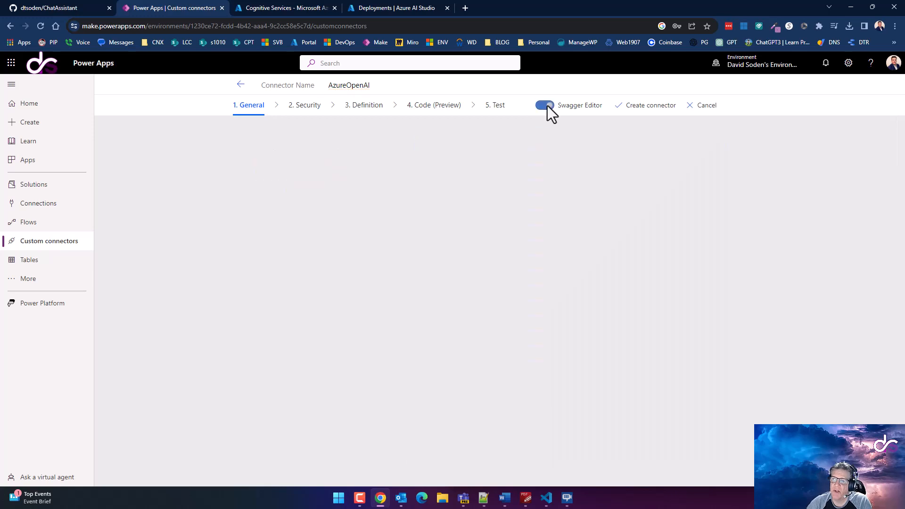
{"action": "left_click", "coordinate": [378, 268]}
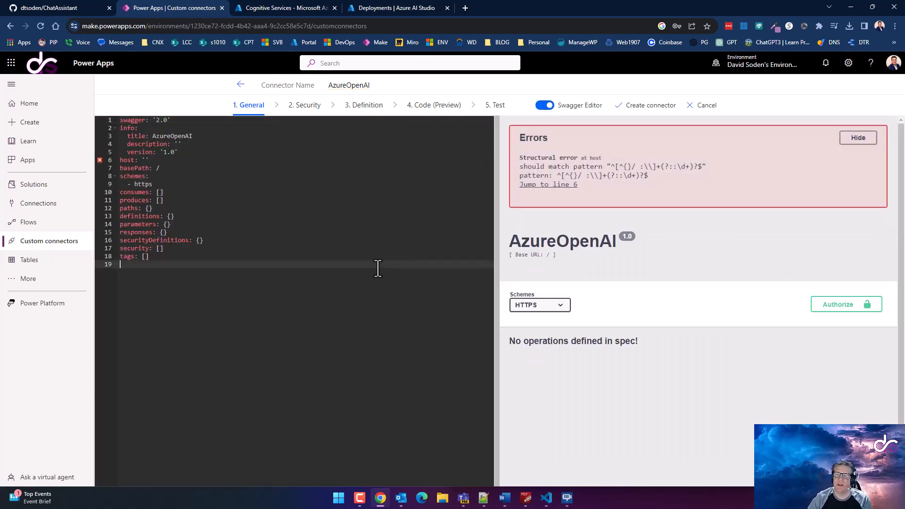
{"action": "key", "text": "ctrl+a"}
{"action": "key", "text": "Delete"}
{"action": "key", "text": "ctrl+v"}
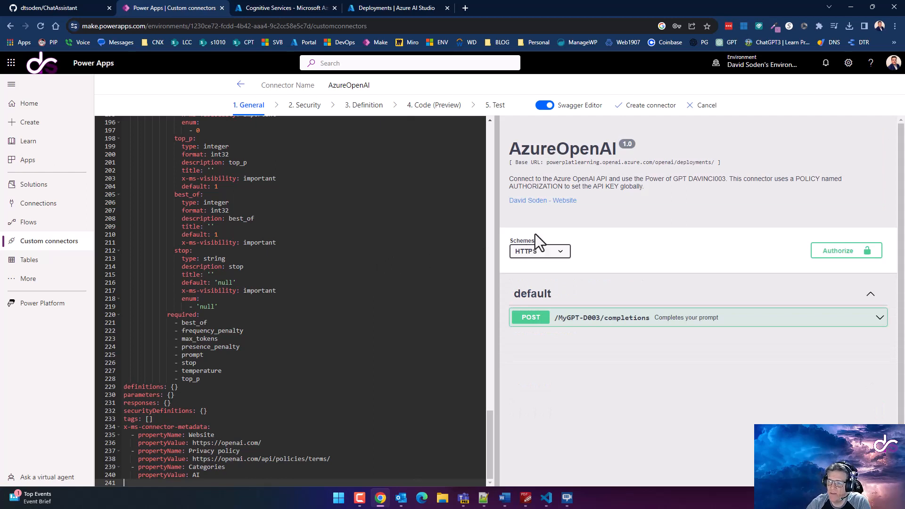
{"action": "left_click", "coordinate": [549, 111]}
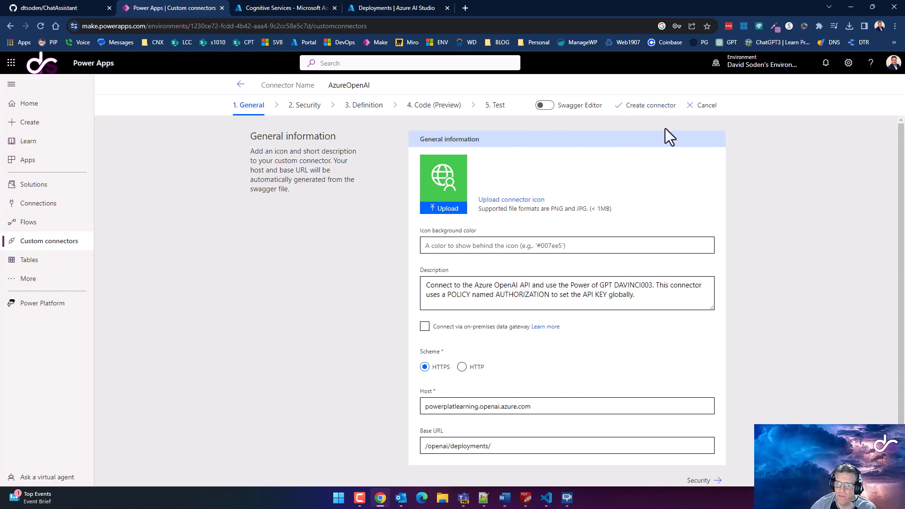
Create the AzureOpenAI connector from the Test step and reload the connectors list
{"action": "left_click", "coordinate": [497, 110]}
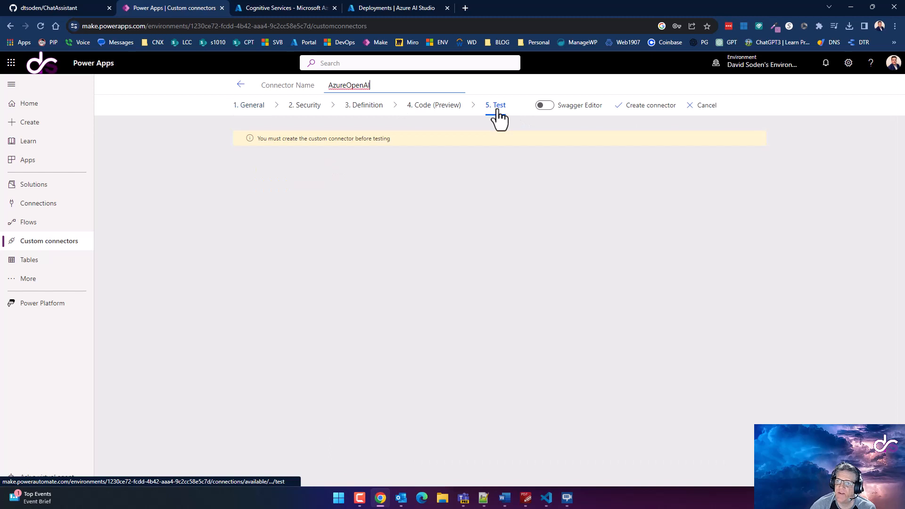
{"action": "left_click", "coordinate": [653, 113]}
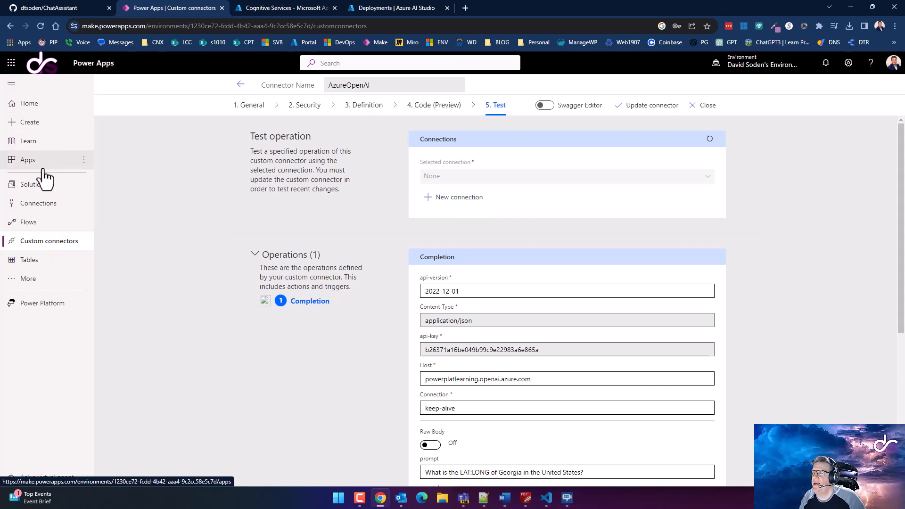
{"action": "left_click", "coordinate": [40, 27]}
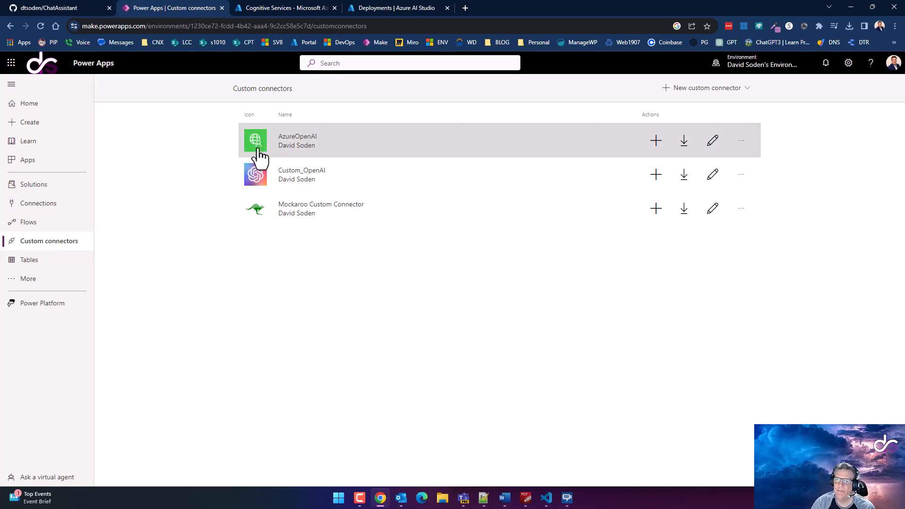
Download AzureOpenAI.png from the ChatAssistant repo's CustomConnector folder on GitHub
{"action": "left_click", "coordinate": [37, 8]}
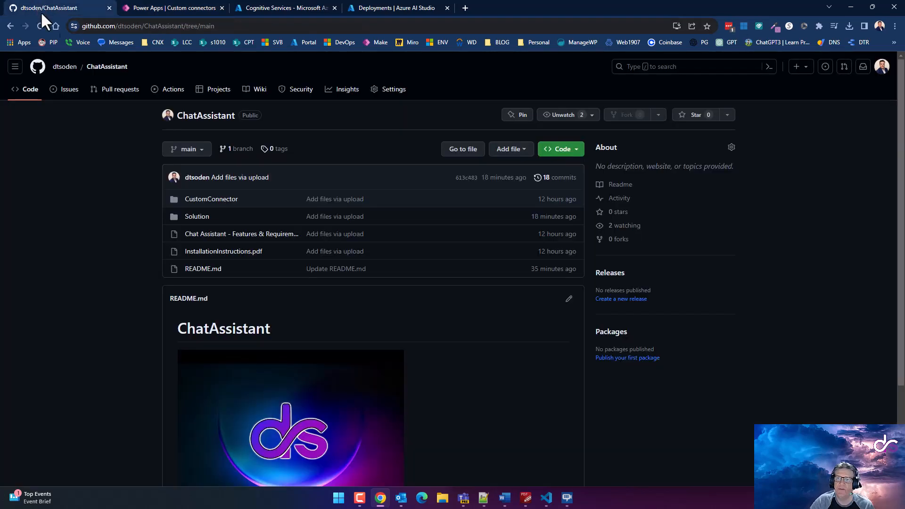
{"action": "left_click", "coordinate": [208, 201]}
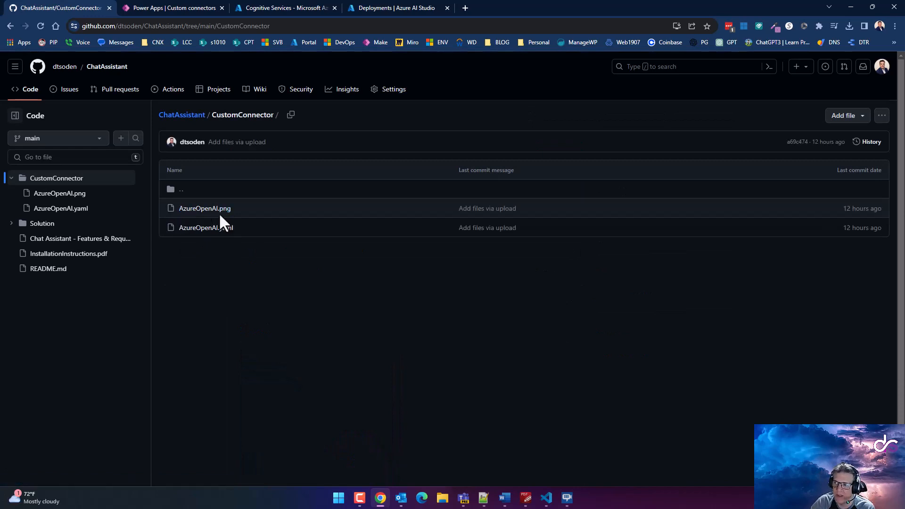
{"action": "right_click", "coordinate": [222, 207]}
{"action": "left_click", "coordinate": [209, 211]}
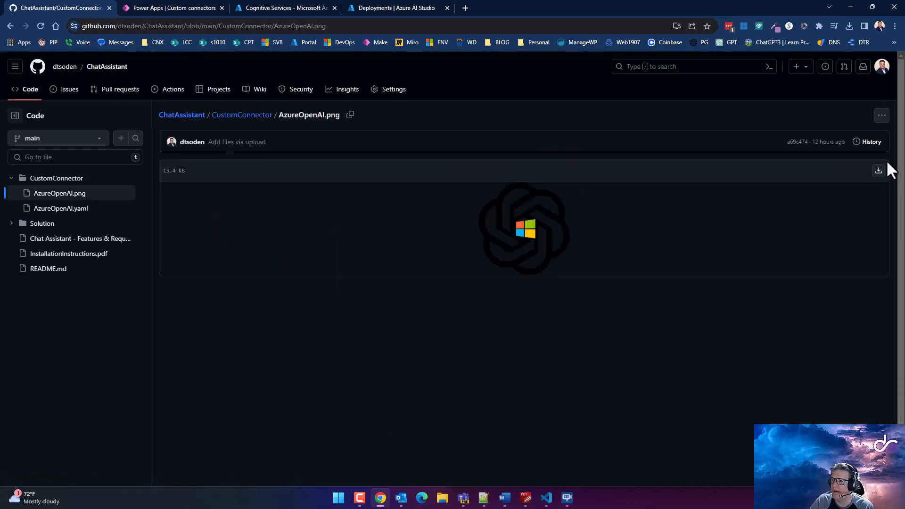
{"action": "left_click", "coordinate": [878, 170]}
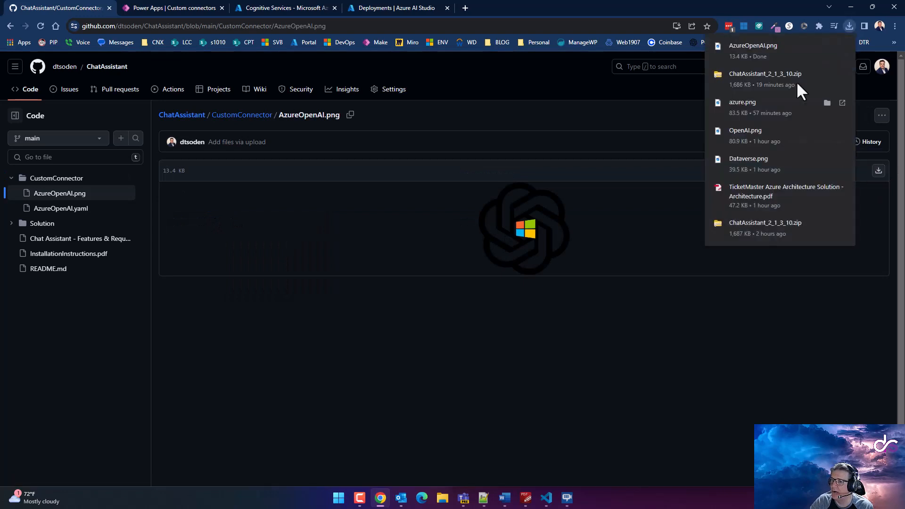
Upload the downloaded AzureOpenAI.png as the AzureOpenAI connector's icon
{"action": "left_click", "coordinate": [164, 13]}
{"action": "left_click", "coordinate": [715, 142]}
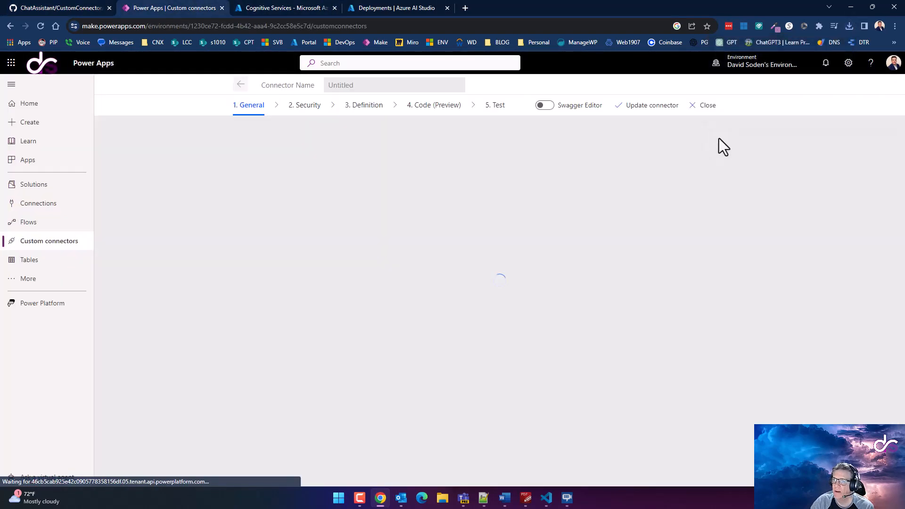
{"action": "left_click", "coordinate": [451, 210]}
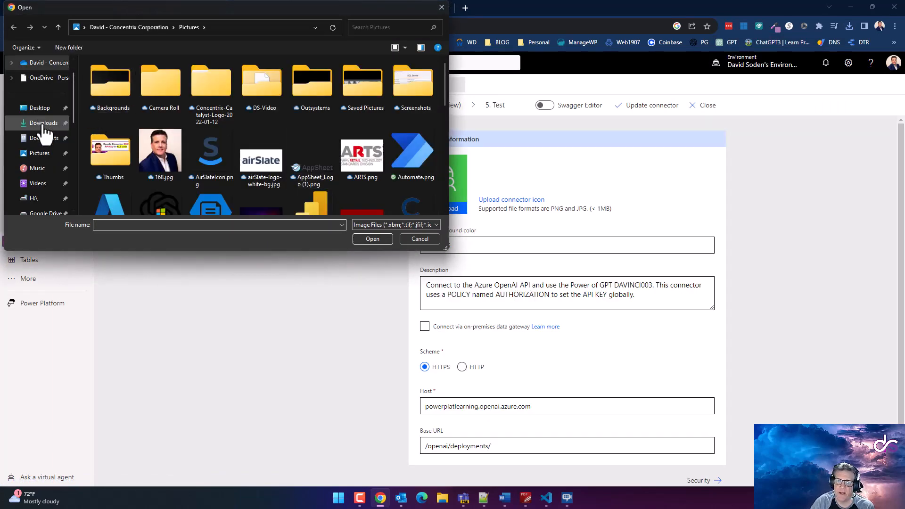
{"action": "left_click", "coordinate": [43, 123]}
{"action": "left_click", "coordinate": [112, 91]}
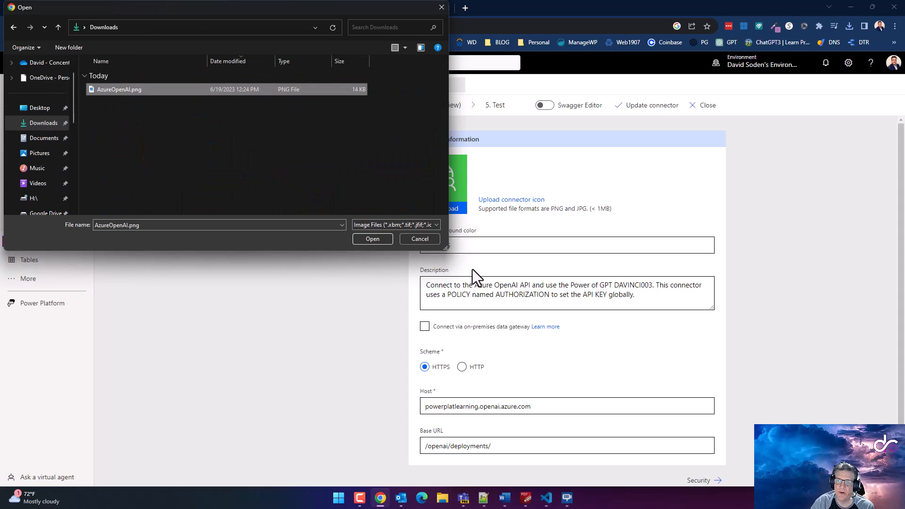
{"action": "left_click", "coordinate": [385, 242]}
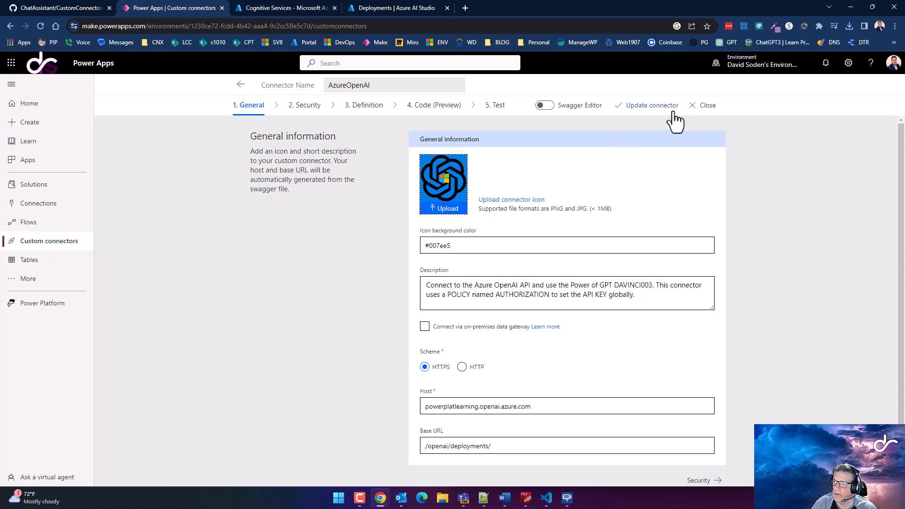
Return to the AzureOpenAI connector editor and choose Update connector from its Test step
{"action": "left_click", "coordinate": [46, 14]}
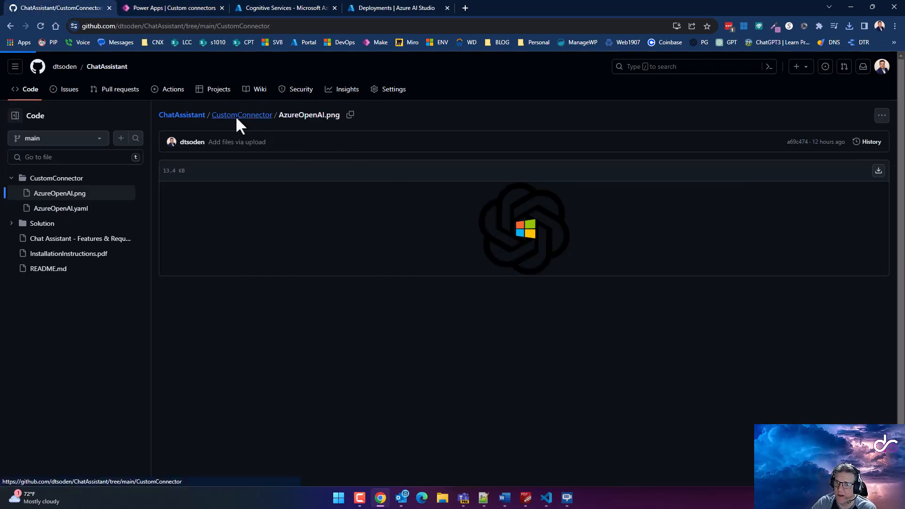
{"action": "left_click", "coordinate": [237, 117]}
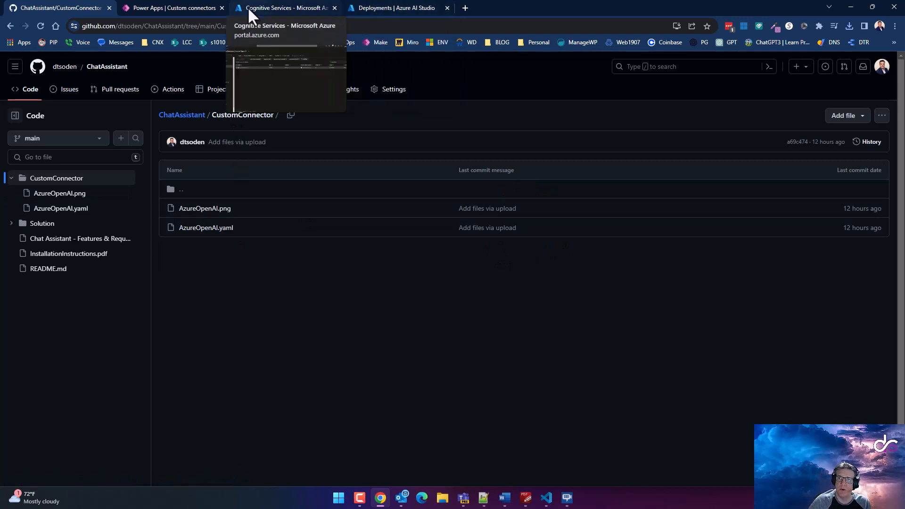
{"action": "left_click", "coordinate": [168, 7]}
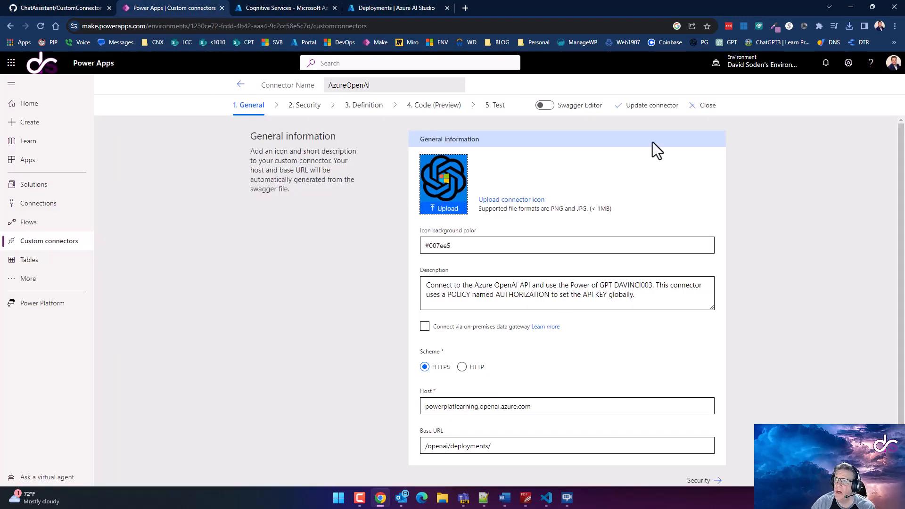
{"action": "left_click", "coordinate": [494, 107]}
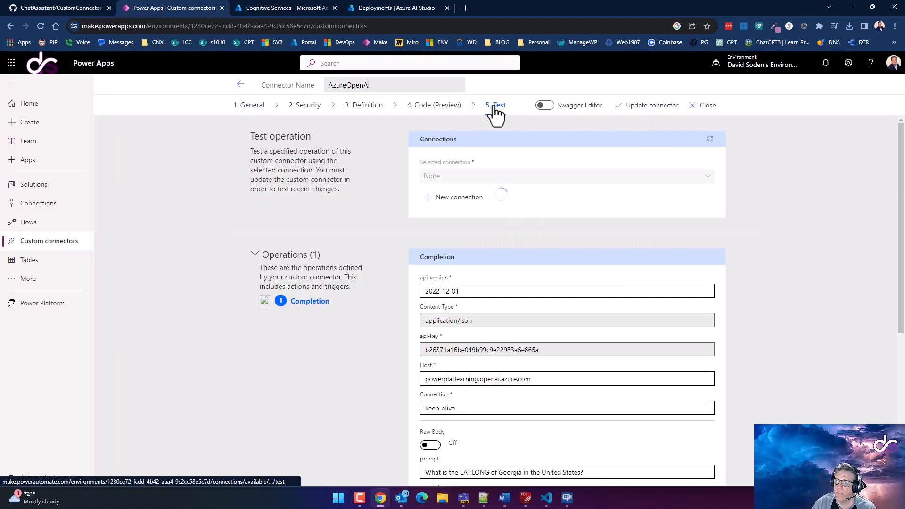
{"action": "left_click", "coordinate": [645, 106]}
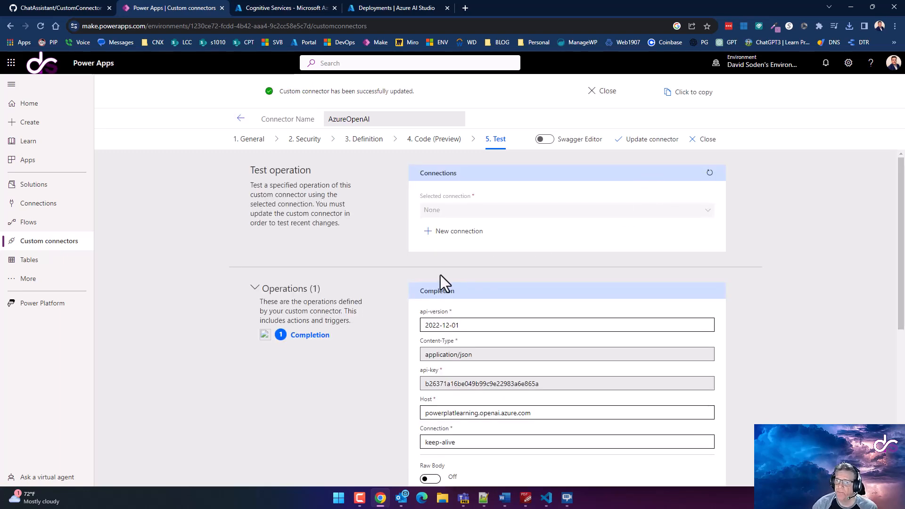
Create a new AzureOpenAI connection, then return to the Custom connectors list
{"action": "left_click", "coordinate": [454, 231]}
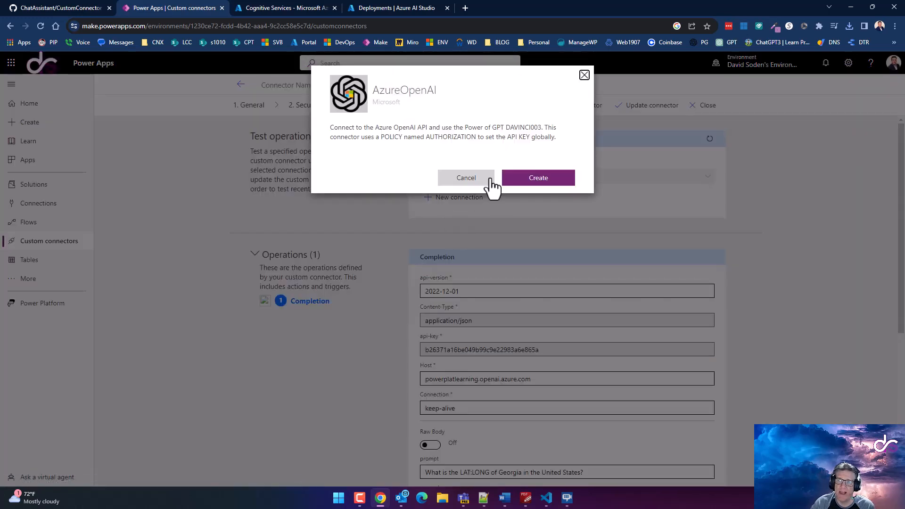
{"action": "left_click", "coordinate": [534, 178]}
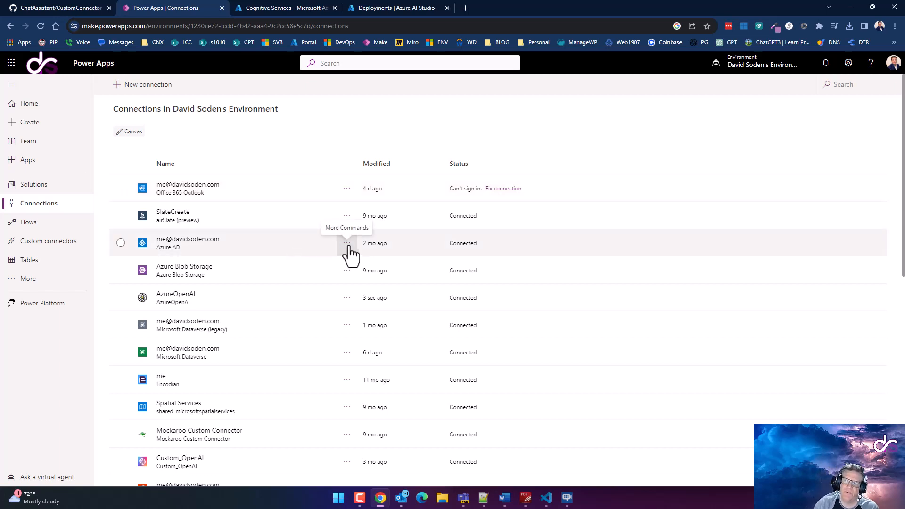
{"action": "left_click", "coordinate": [42, 241]}
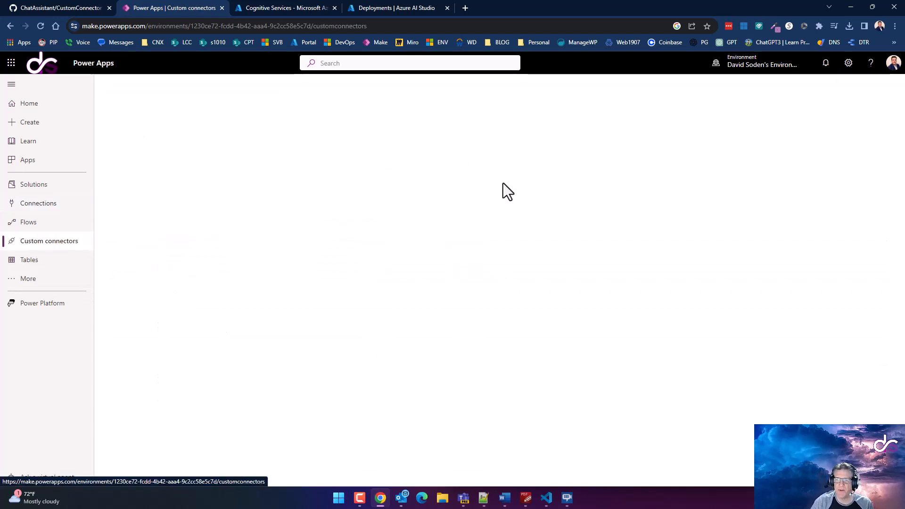
Open the AzureOpenAI connector's Test step and run the Completion operation
{"action": "left_click", "coordinate": [707, 142]}
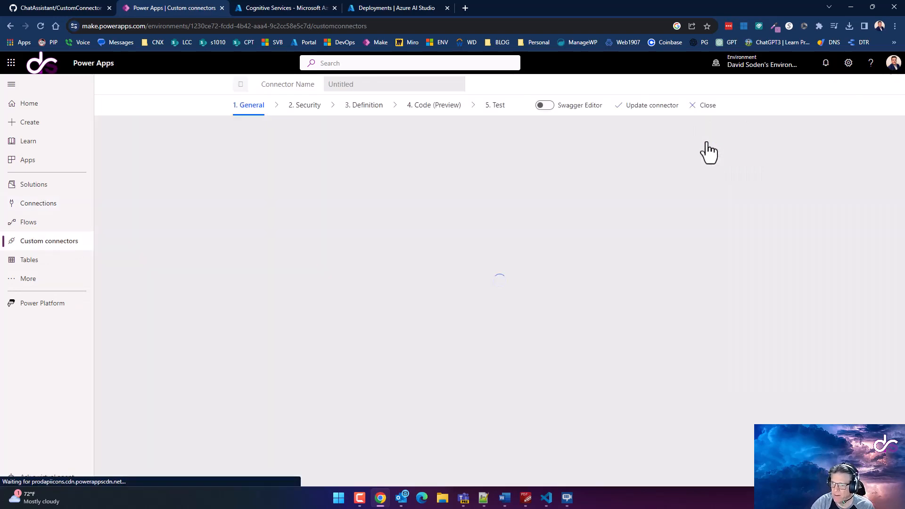
{"action": "left_click", "coordinate": [494, 108]}
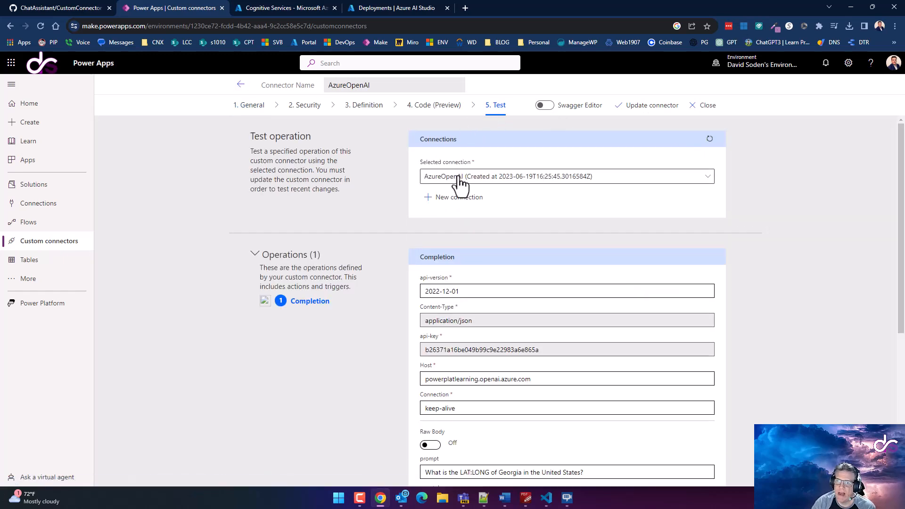
{"action": "scroll", "coordinate": [492, 341], "scroll_direction": "down", "scroll_amount": 1}
{"action": "scroll", "coordinate": [492, 341], "scroll_direction": "down", "scroll_amount": 5}
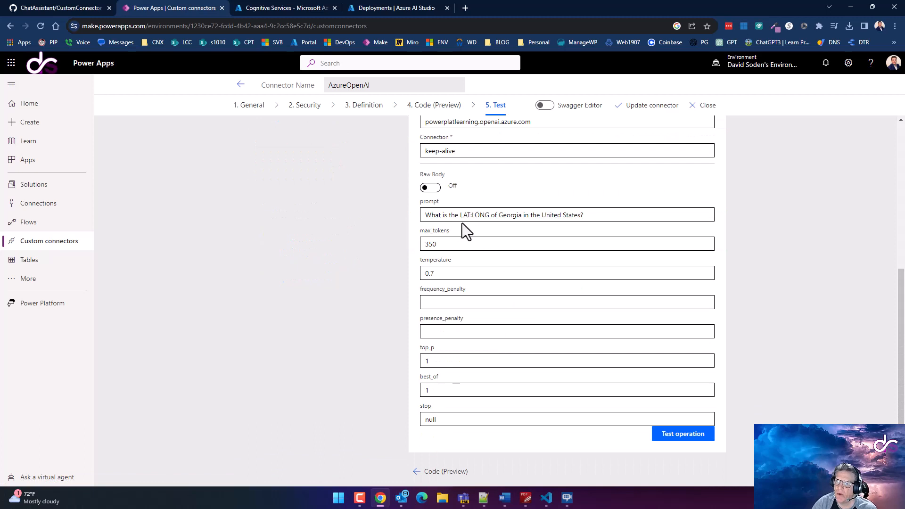
{"action": "scroll", "coordinate": [463, 223], "scroll_direction": "up", "scroll_amount": 3}
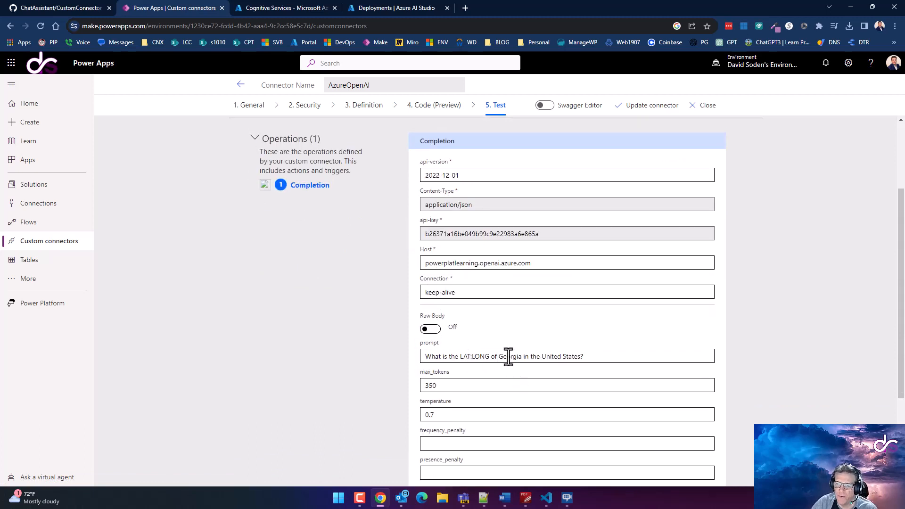
{"action": "scroll", "coordinate": [576, 366], "scroll_direction": "down", "scroll_amount": 3}
{"action": "left_click", "coordinate": [683, 433]}
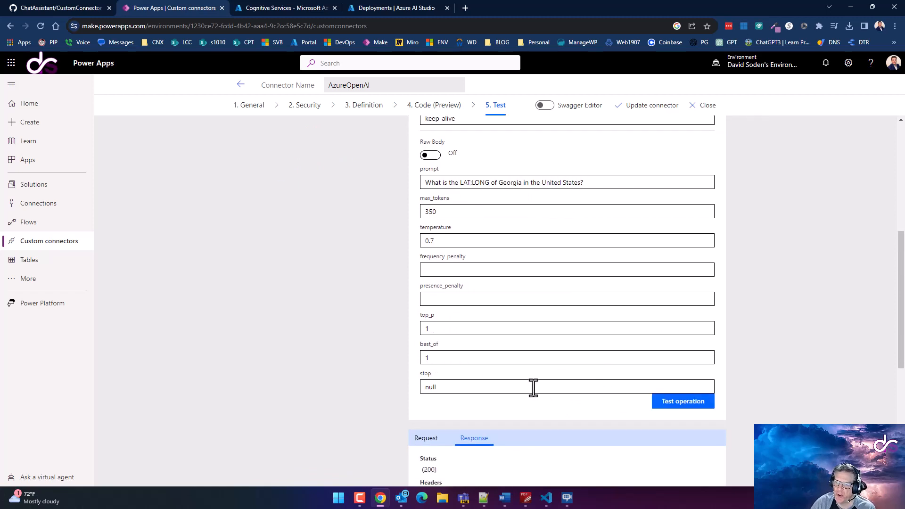
Check the 200 response's choices text giving Georgia's latitude and longitude, then go to Solutions
{"action": "scroll", "coordinate": [421, 312], "scroll_direction": "down", "scroll_amount": 4}
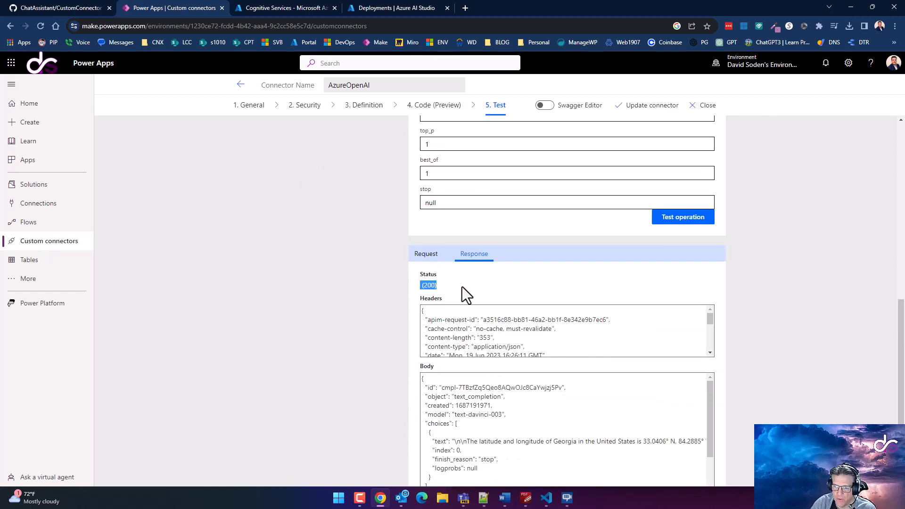
{"action": "scroll", "coordinate": [505, 321], "scroll_direction": "down", "scroll_amount": 3}
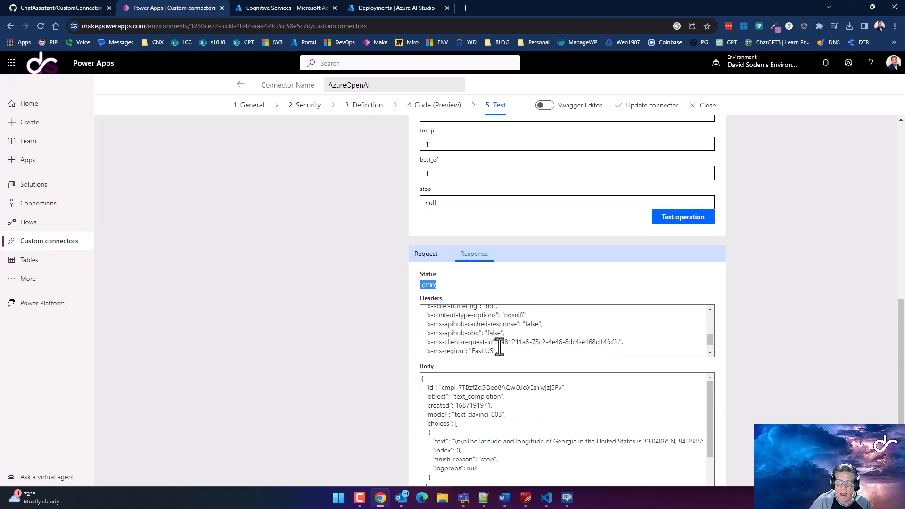
{"action": "scroll", "coordinate": [528, 363], "scroll_direction": "down", "scroll_amount": 2}
{"action": "left_click", "coordinate": [434, 346]}
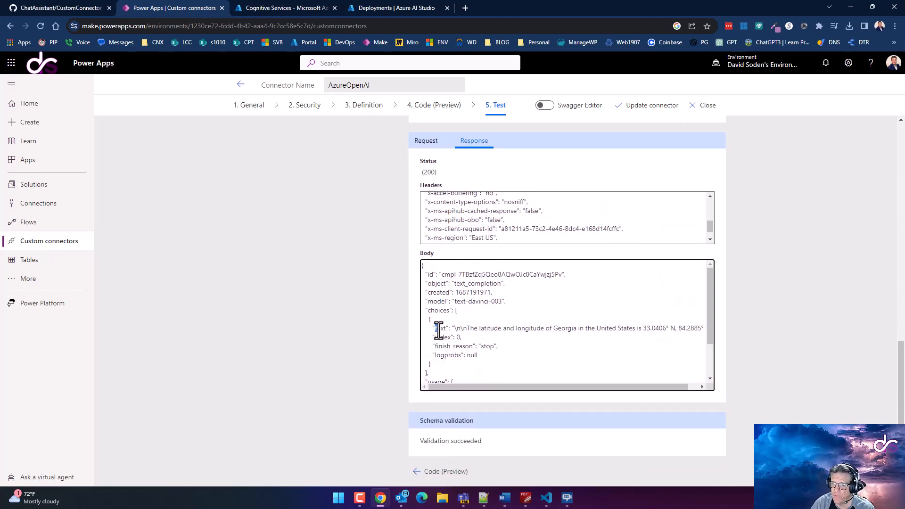
{"action": "double_click", "coordinate": [435, 311]}
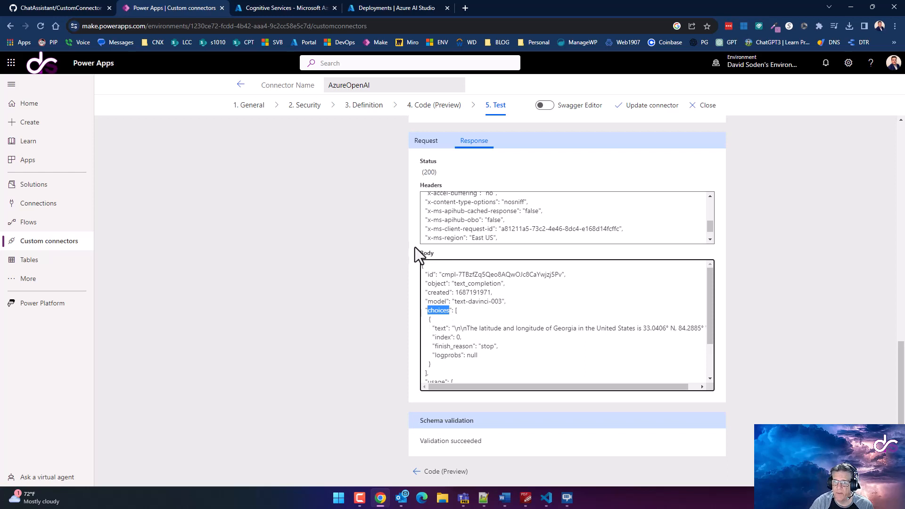
{"action": "double_click", "coordinate": [438, 328]}
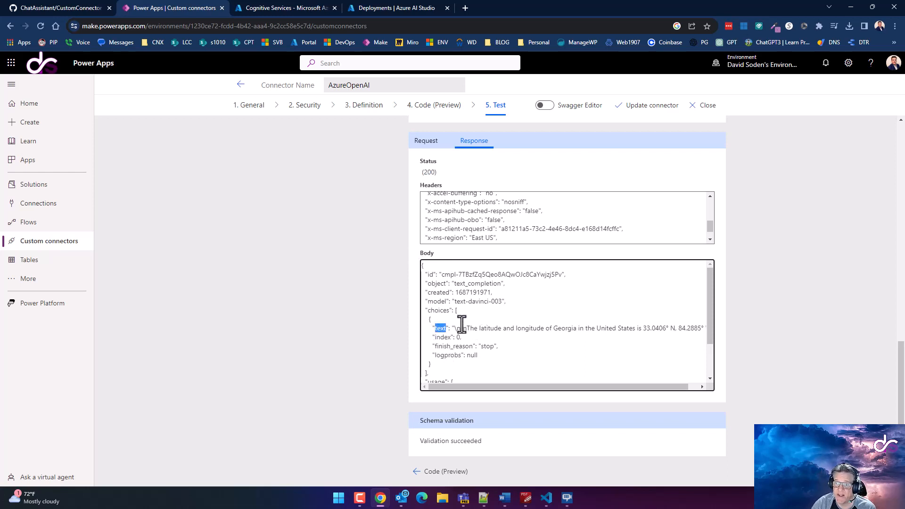
{"action": "left_click", "coordinate": [463, 327]}
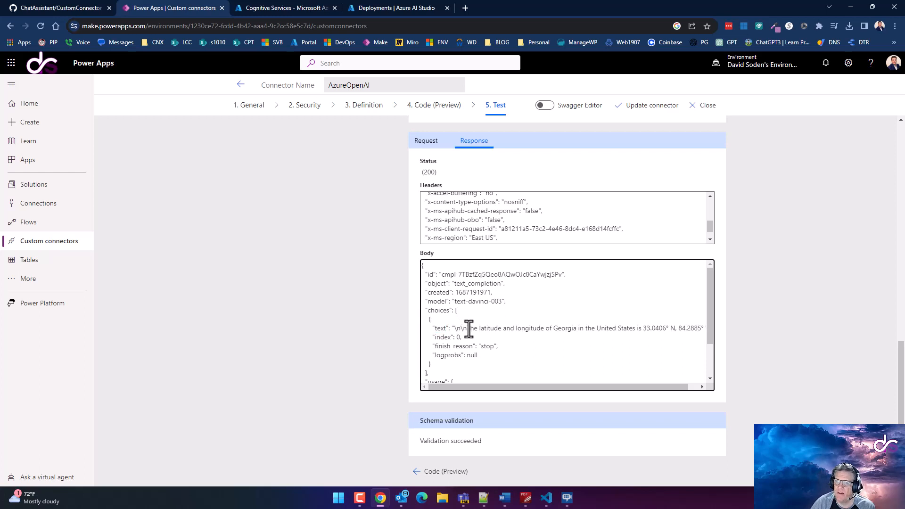
{"action": "left_click_drag", "start_coordinate": [463, 328], "coordinate": [623, 328]}
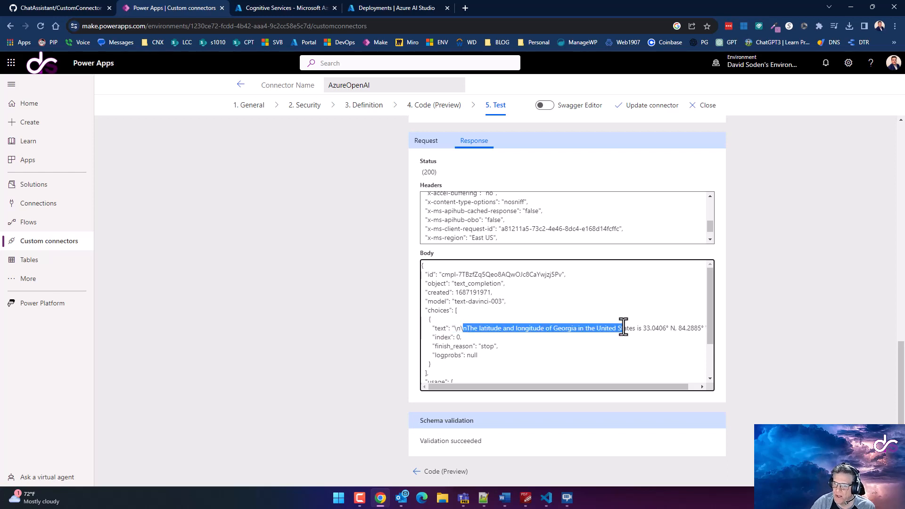
{"action": "left_click_drag", "start_coordinate": [629, 388], "coordinate": [641, 387]}
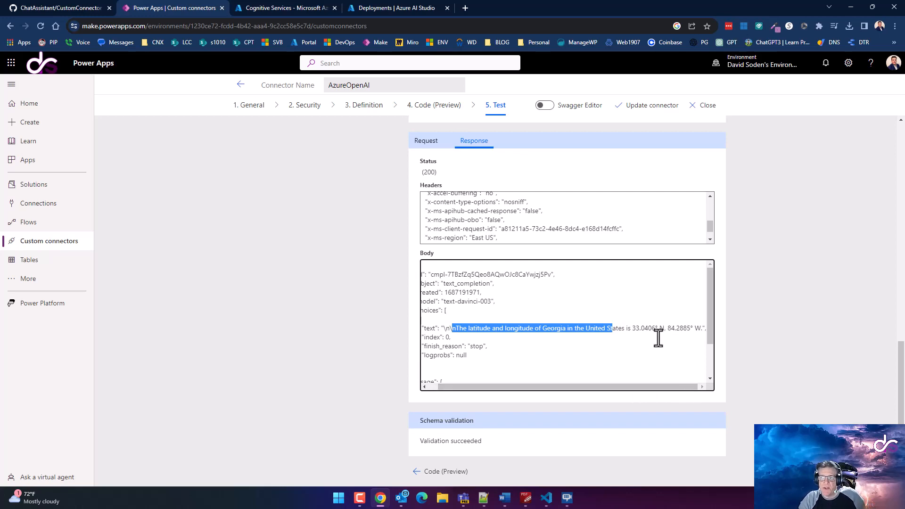
{"action": "scroll", "coordinate": [655, 334], "scroll_direction": "up", "scroll_amount": 5}
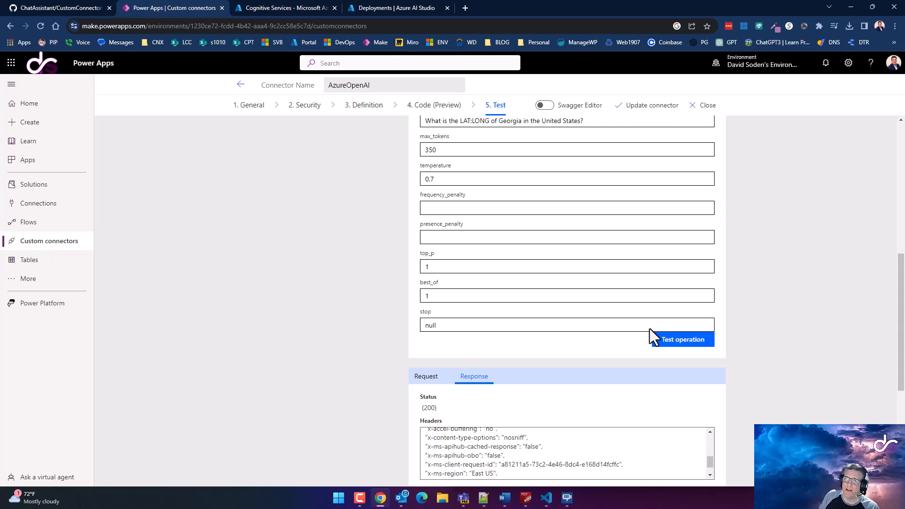
{"action": "mouse_move", "coordinate": [543, 502]}
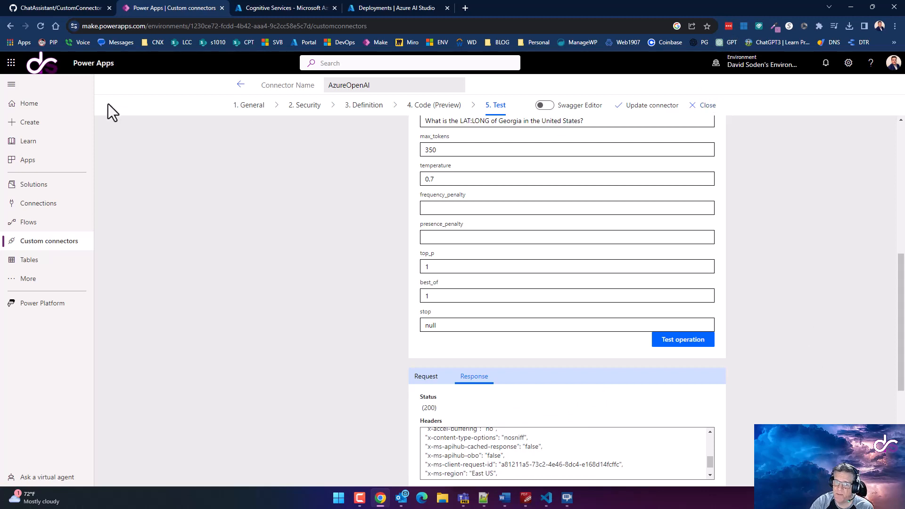
{"action": "left_click", "coordinate": [45, 187]}
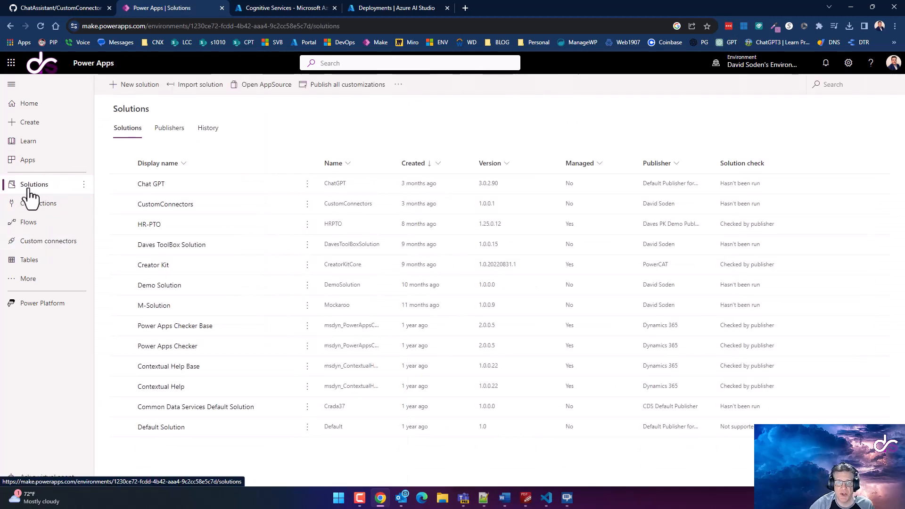
{"action": "left_click", "coordinate": [527, 496]}
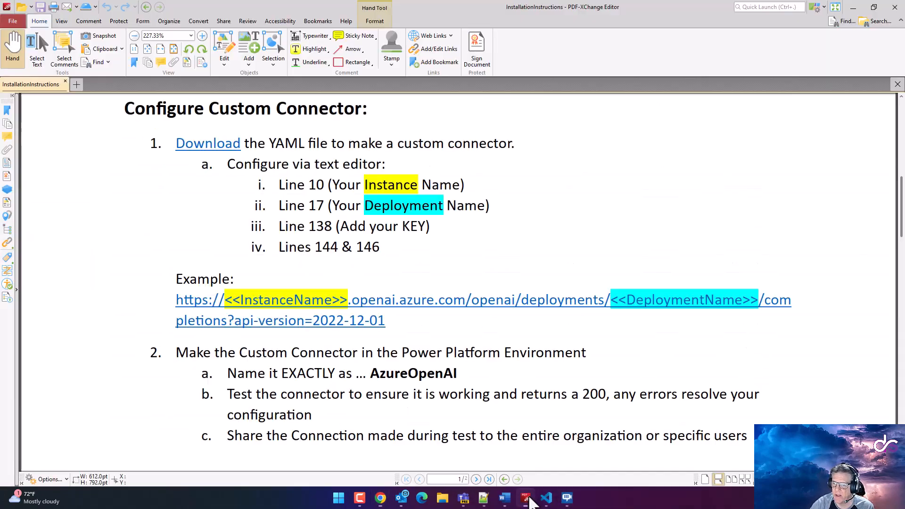
{"action": "scroll", "coordinate": [234, 162], "scroll_direction": "up", "scroll_amount": 6}
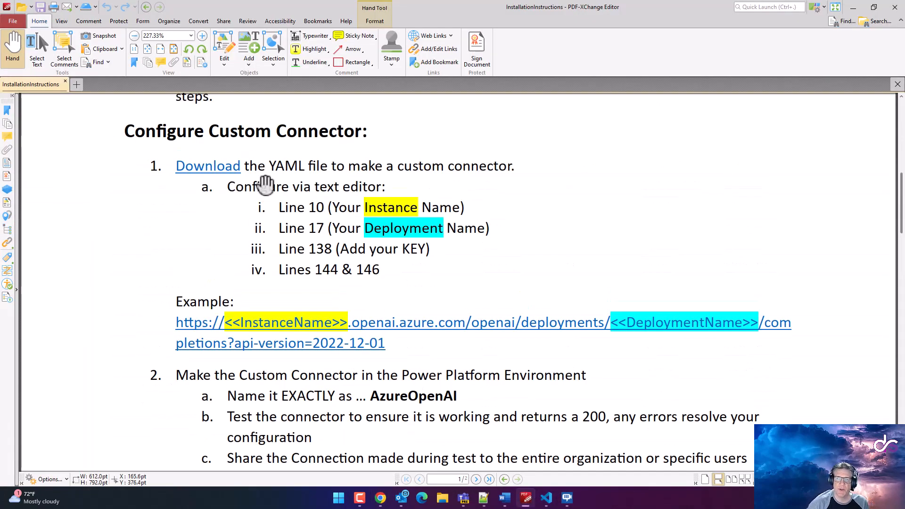
{"action": "scroll", "coordinate": [283, 242], "scroll_direction": "down", "scroll_amount": 3}
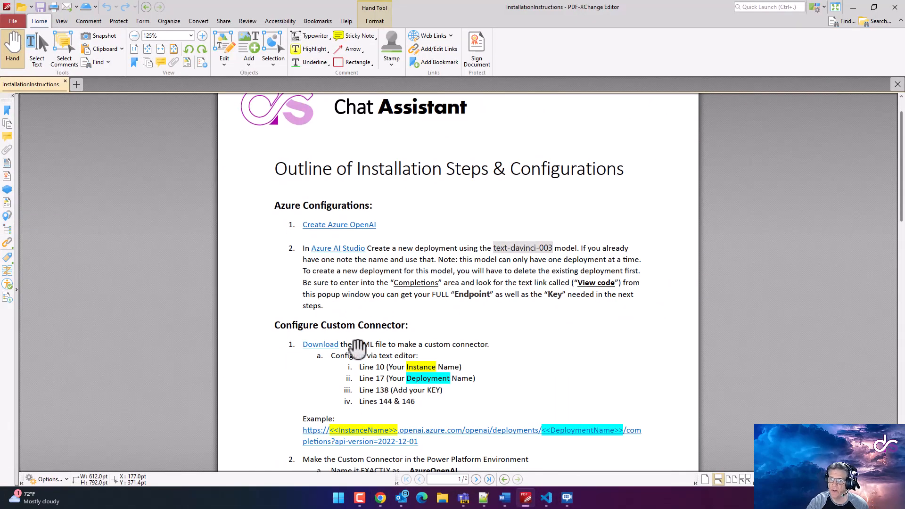
{"action": "scroll", "coordinate": [351, 346], "scroll_direction": "down", "scroll_amount": 2}
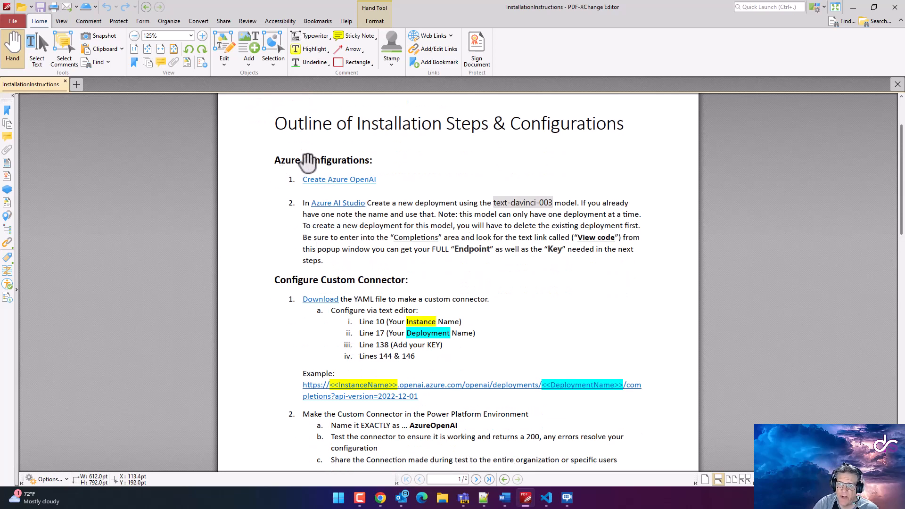
{"action": "scroll", "coordinate": [301, 287], "scroll_direction": "down", "scroll_amount": 3}
{"action": "scroll", "coordinate": [363, 295], "scroll_direction": "down", "scroll_amount": 3}
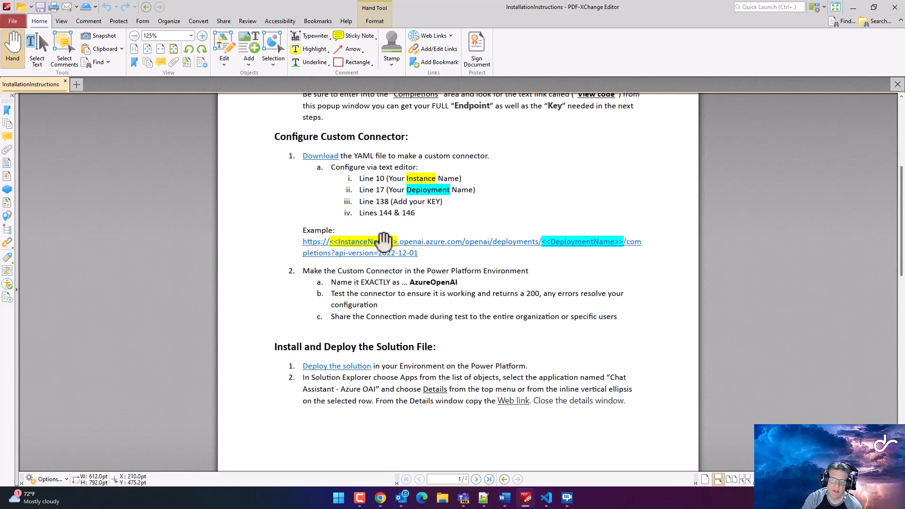
{"action": "scroll", "coordinate": [239, 170], "scroll_direction": "up", "scroll_amount": 4}
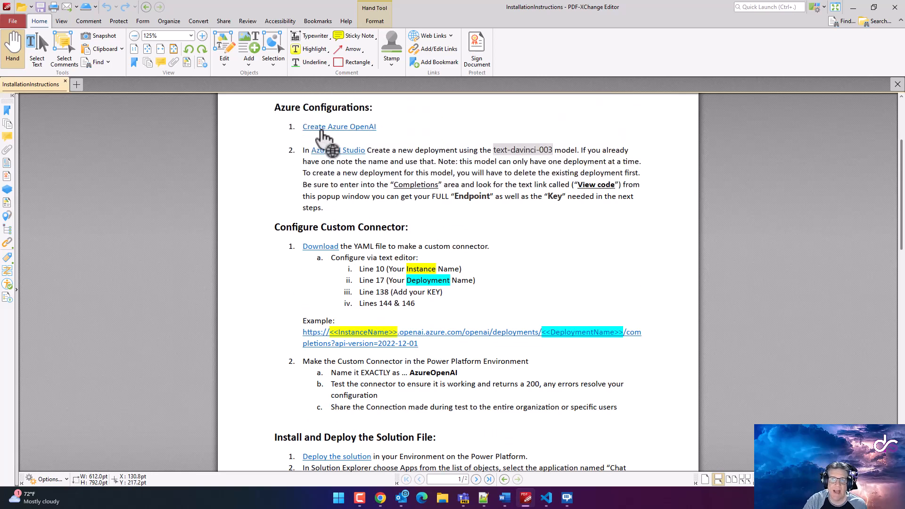
{"action": "scroll", "coordinate": [320, 134], "scroll_direction": "down", "scroll_amount": 8}
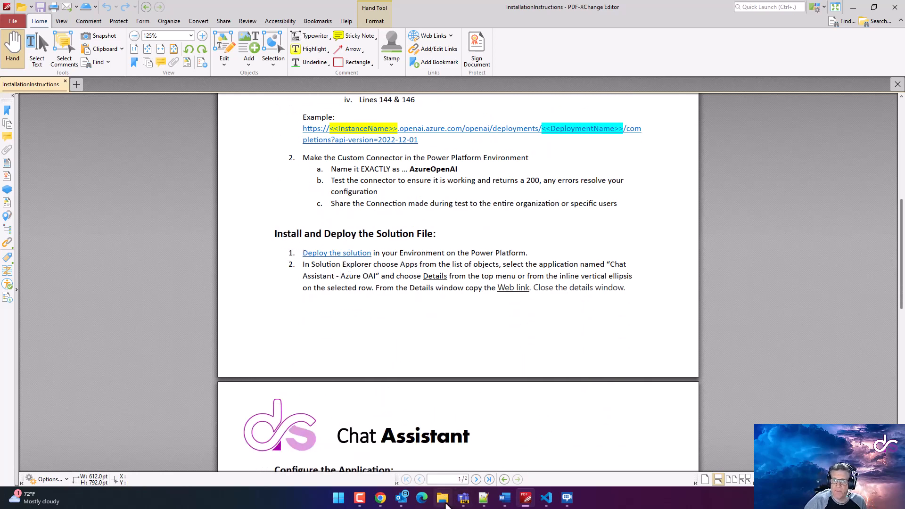
Download the raw ChatAssistant_2_1_3_10.zip file from the GitHub ChatAssistant/Solution folder
{"action": "left_click", "coordinate": [380, 498]}
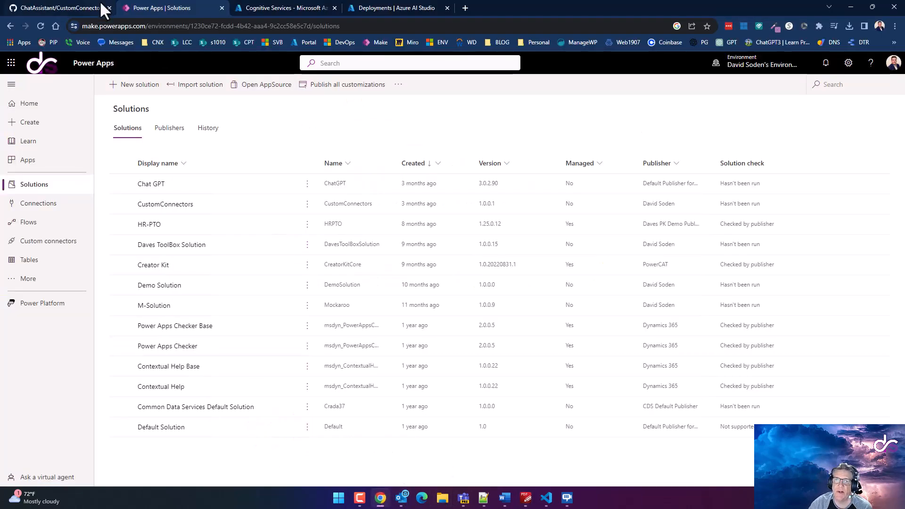
{"action": "left_click", "coordinate": [71, 7]}
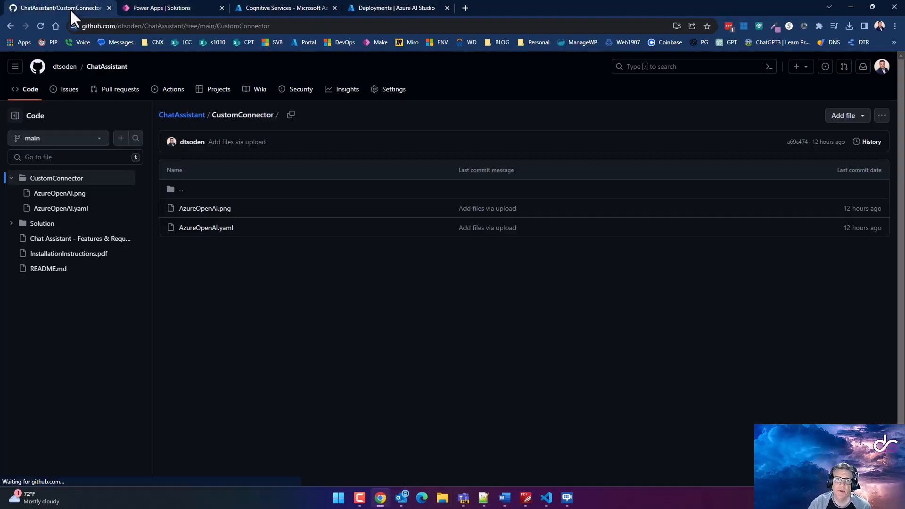
{"action": "left_click", "coordinate": [177, 120]}
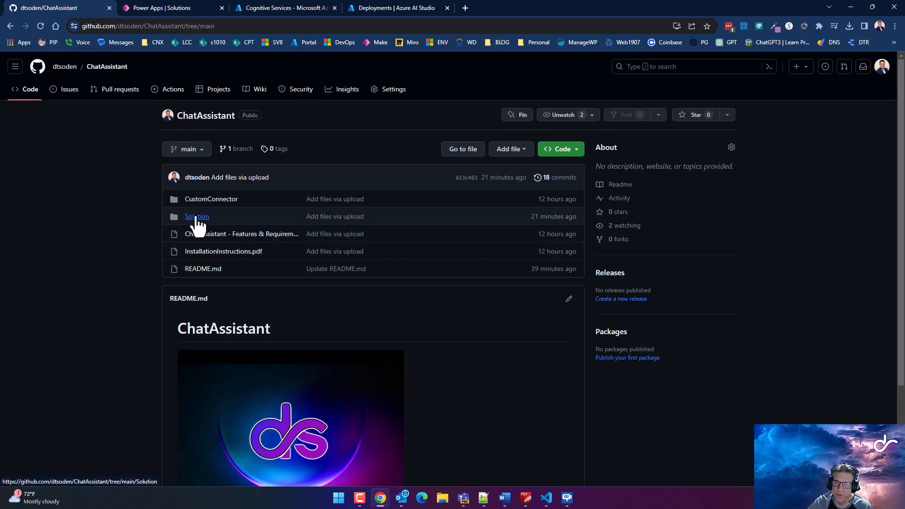
{"action": "left_click", "coordinate": [196, 218]}
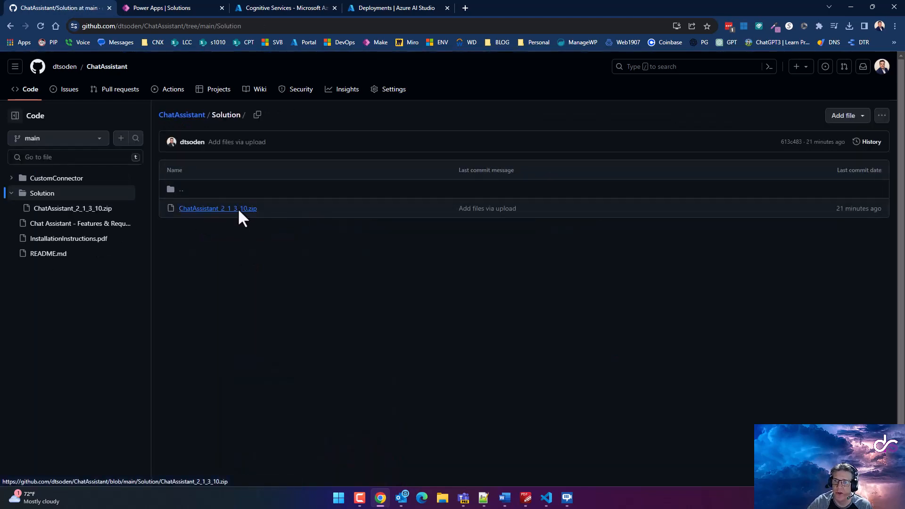
{"action": "left_click", "coordinate": [237, 208]}
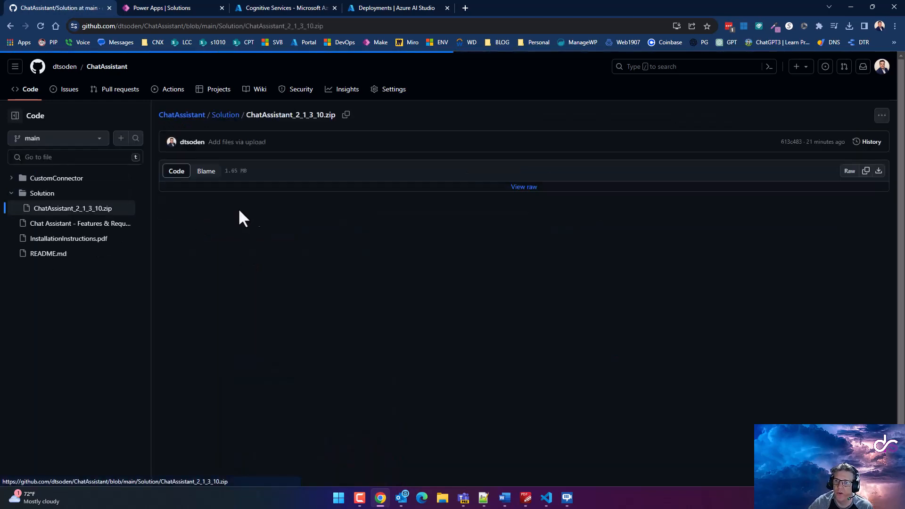
{"action": "left_click", "coordinate": [878, 174]}
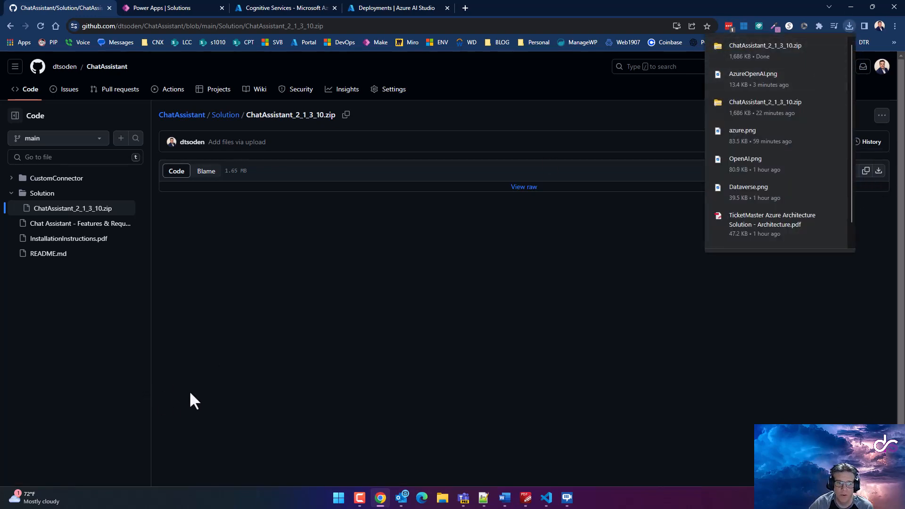
{"action": "left_click", "coordinate": [159, 8]}
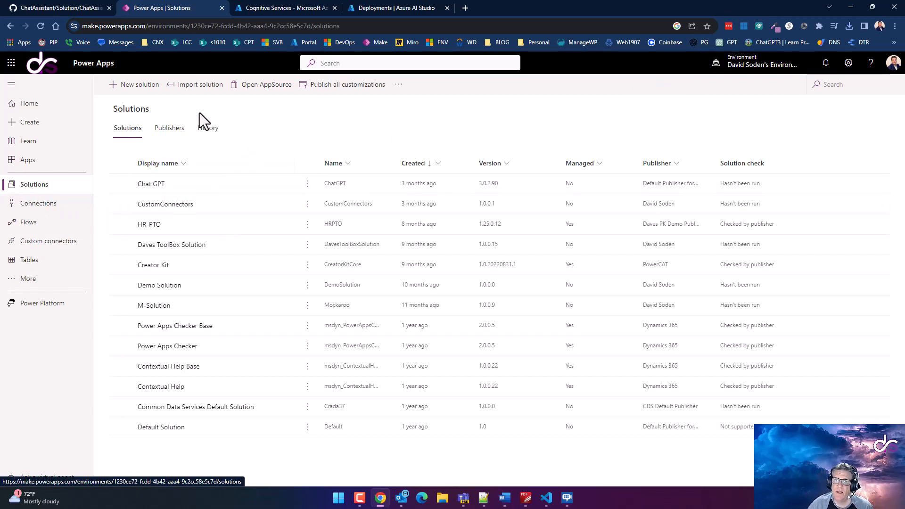
Choose the downloaded ChatAssistant_2_1_3_10.zip as the solution to import
{"action": "left_click", "coordinate": [196, 85]}
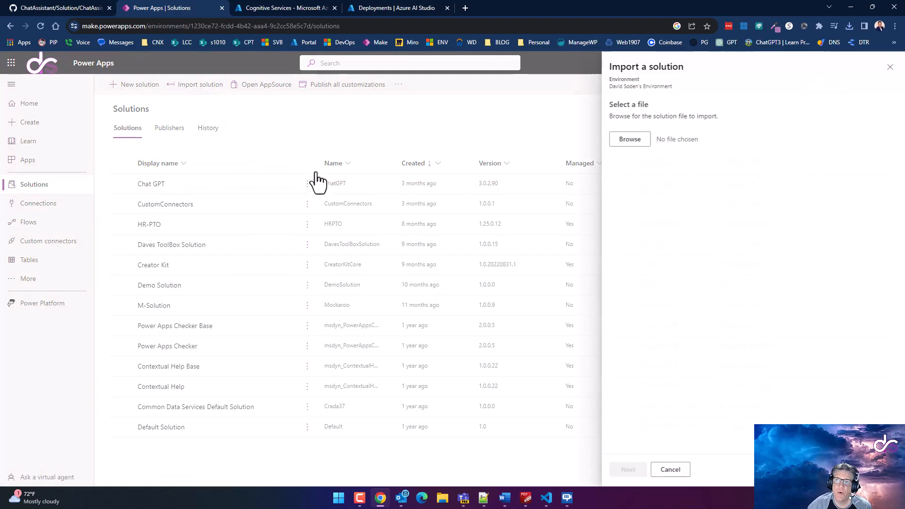
{"action": "left_click", "coordinate": [620, 140]}
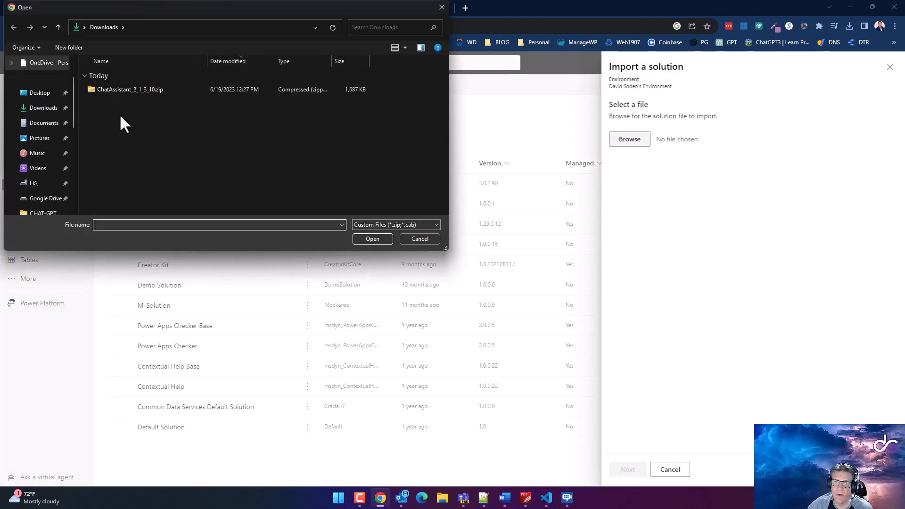
{"action": "left_click", "coordinate": [109, 90]}
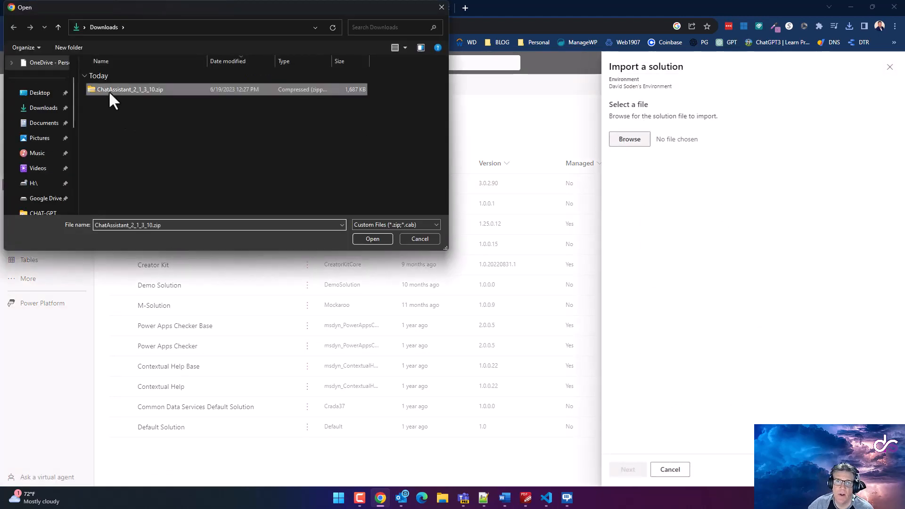
{"action": "left_click", "coordinate": [372, 238]}
{"action": "left_click", "coordinate": [629, 470]}
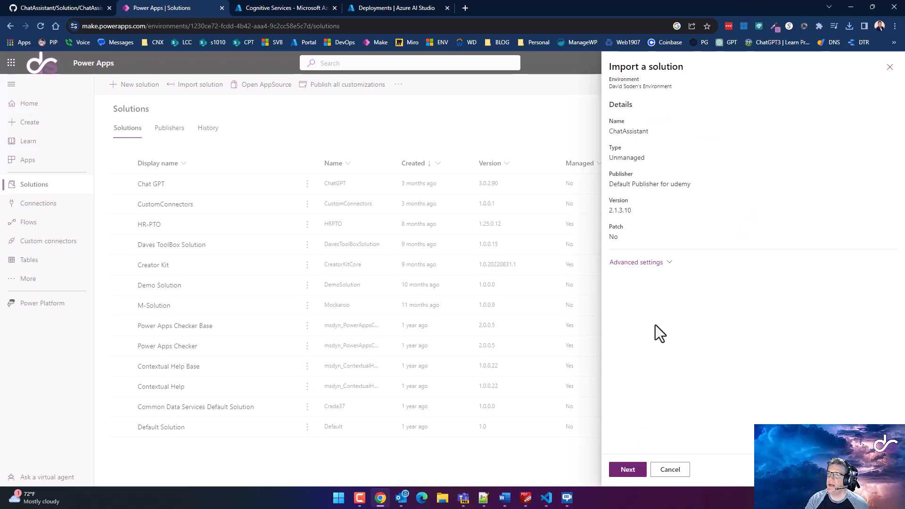
Expand Advanced settings and continue past the Connections step
{"action": "left_click", "coordinate": [634, 265]}
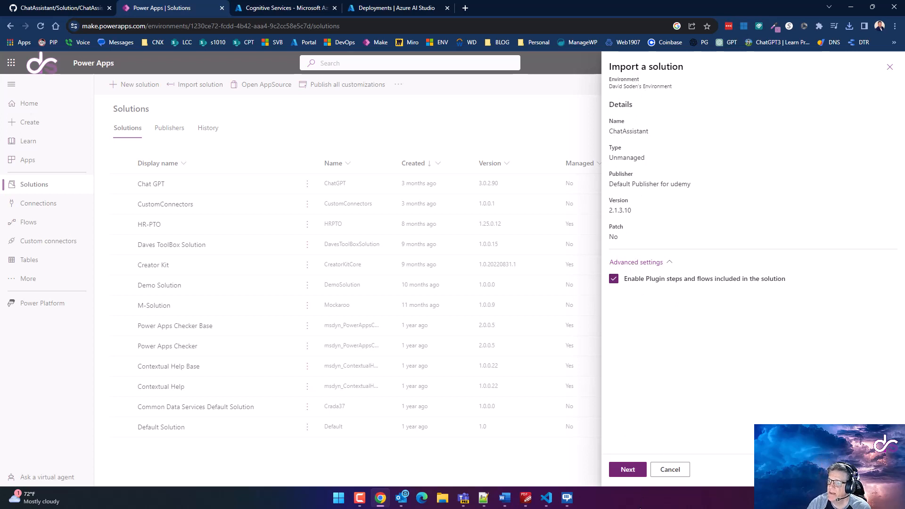
{"action": "left_click", "coordinate": [629, 469]}
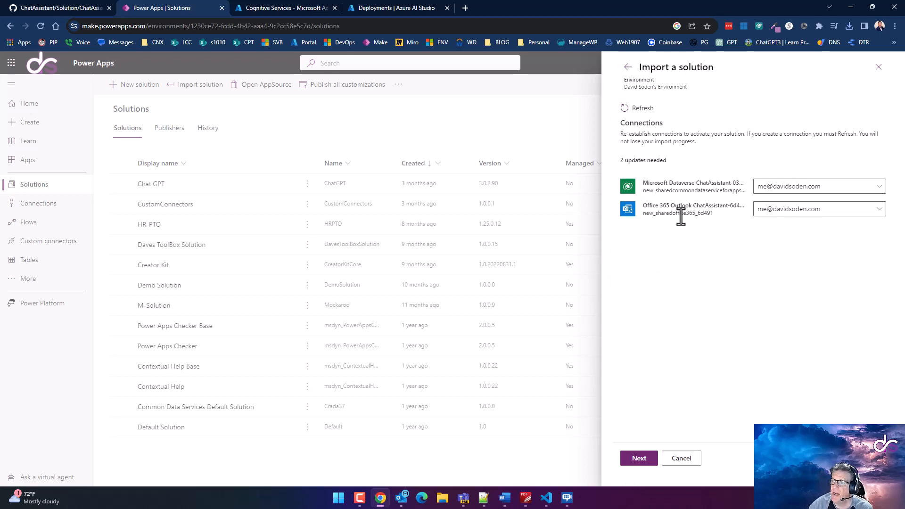
{"action": "left_click", "coordinate": [646, 458]}
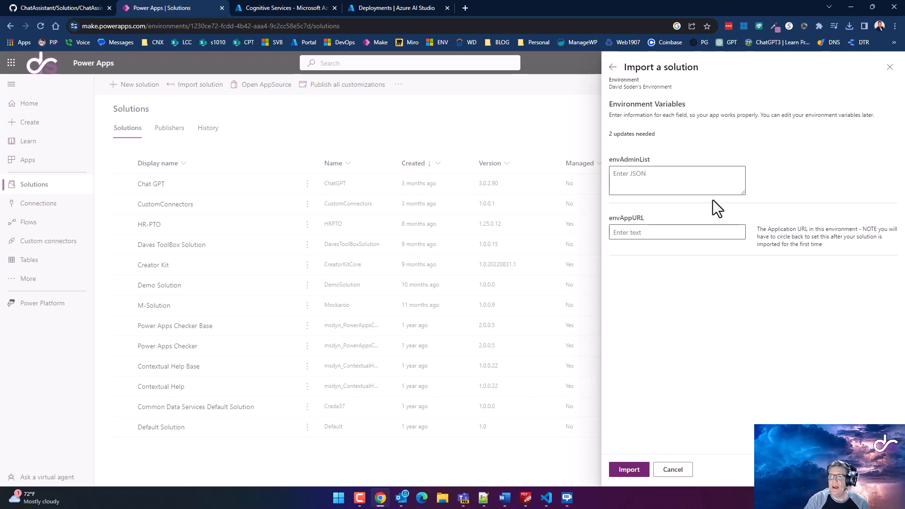
Leave the envAdminList environment variable value empty
{"action": "left_click", "coordinate": [681, 175]}
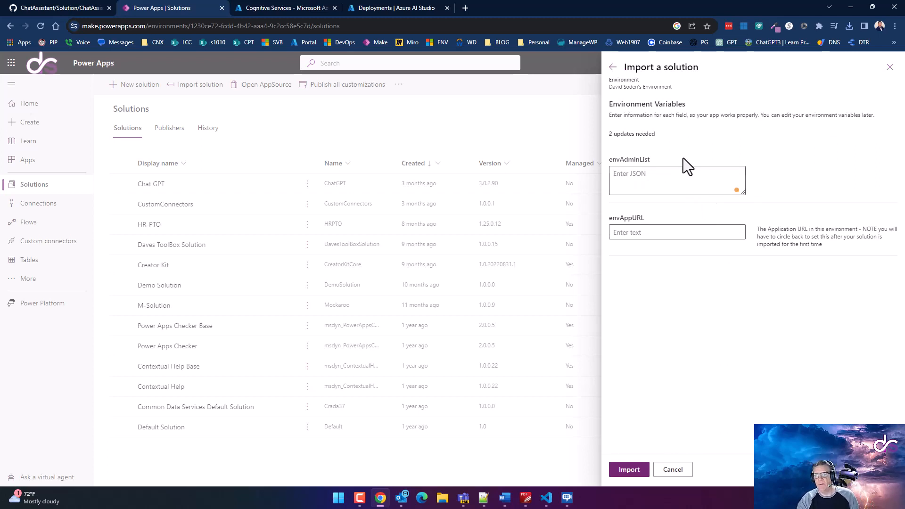
{"action": "left_click", "coordinate": [651, 188]}
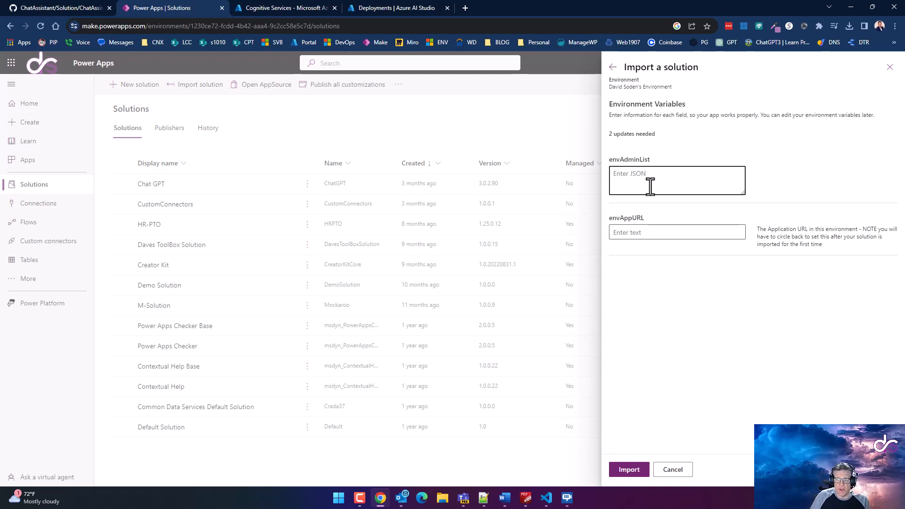
{"action": "type", "text": "me"}
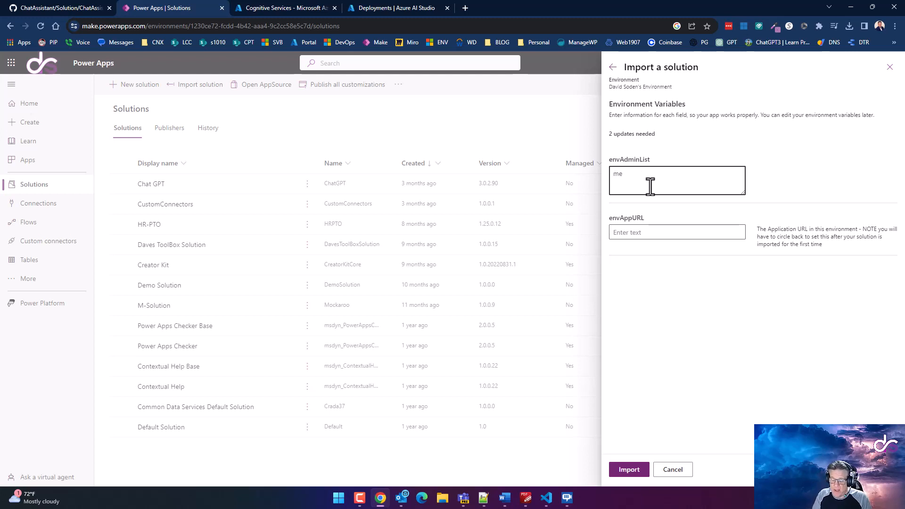
{"action": "key", "text": "BackSpace"}
{"action": "key", "text": "BackSpace"}
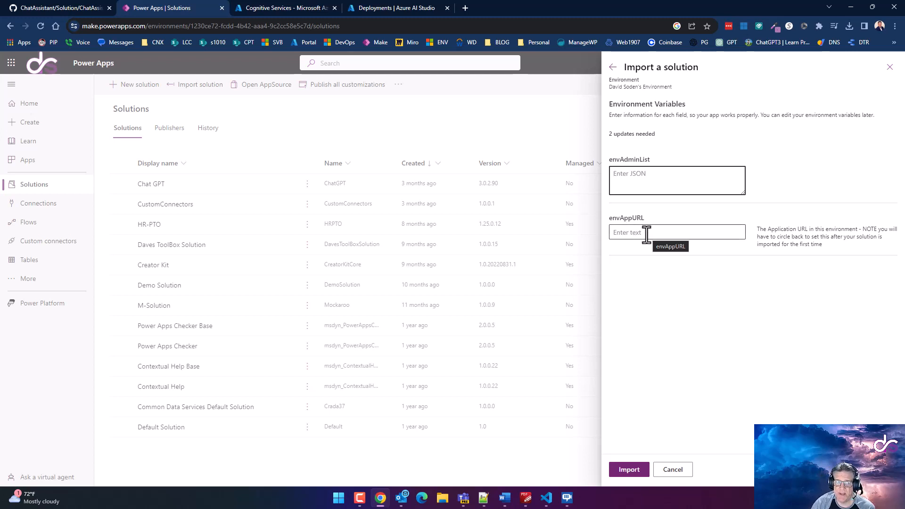
Import the Chat Assistant solution, dismiss the success banner and show the Apps list
{"action": "left_click", "coordinate": [634, 471]}
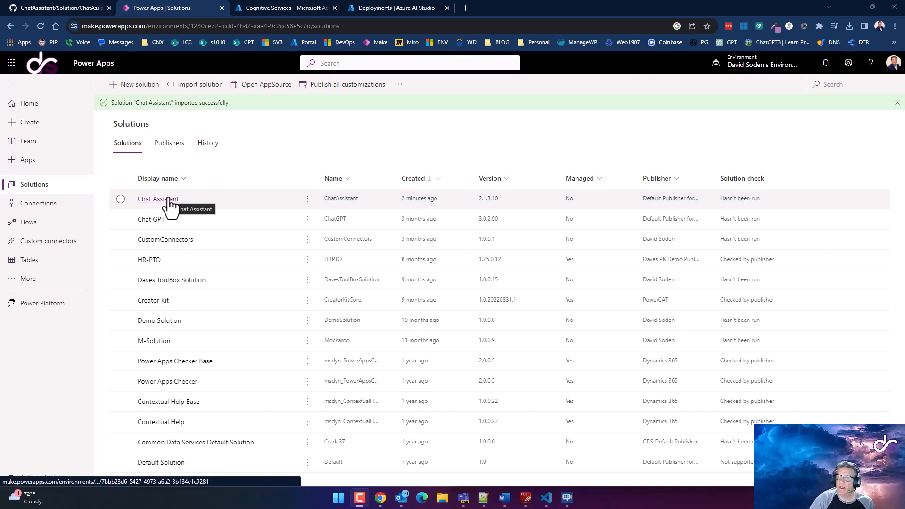
{"action": "left_click", "coordinate": [897, 103]}
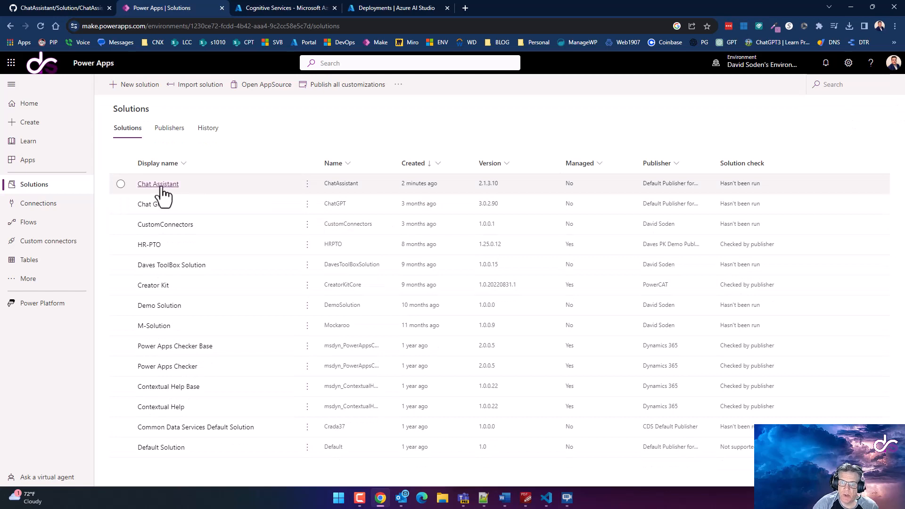
{"action": "left_click", "coordinate": [26, 163]}
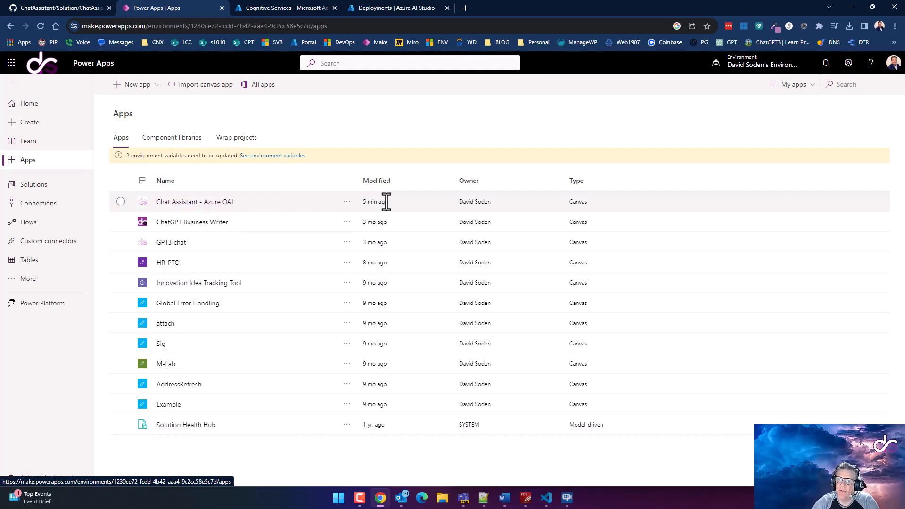
Copy the Chat Assistant - Azure OAI app's web link from its Details
{"action": "left_click", "coordinate": [348, 204]}
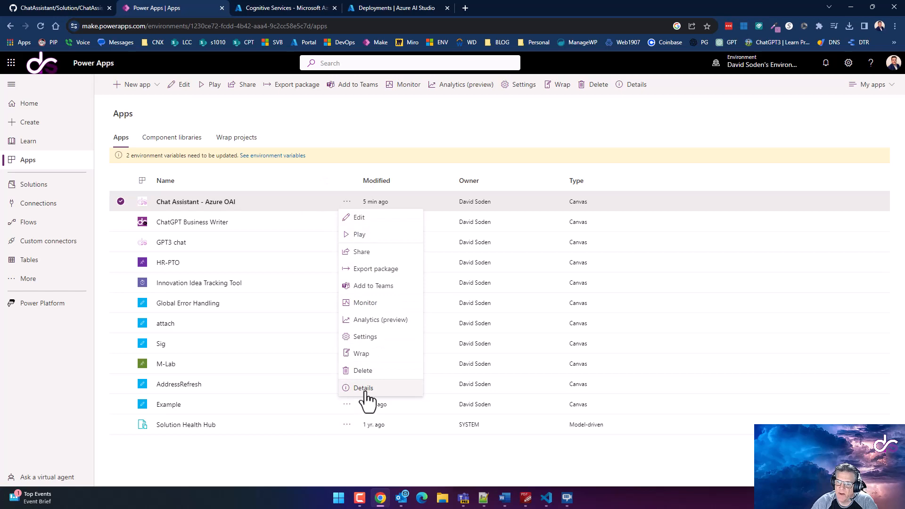
{"action": "left_click", "coordinate": [437, 105]}
{"action": "left_click", "coordinate": [298, 203]}
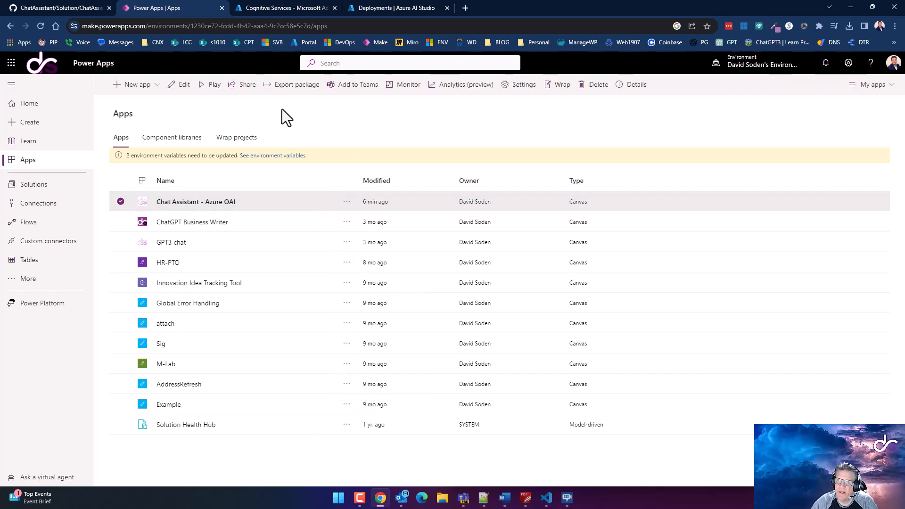
{"action": "left_click", "coordinate": [632, 90]}
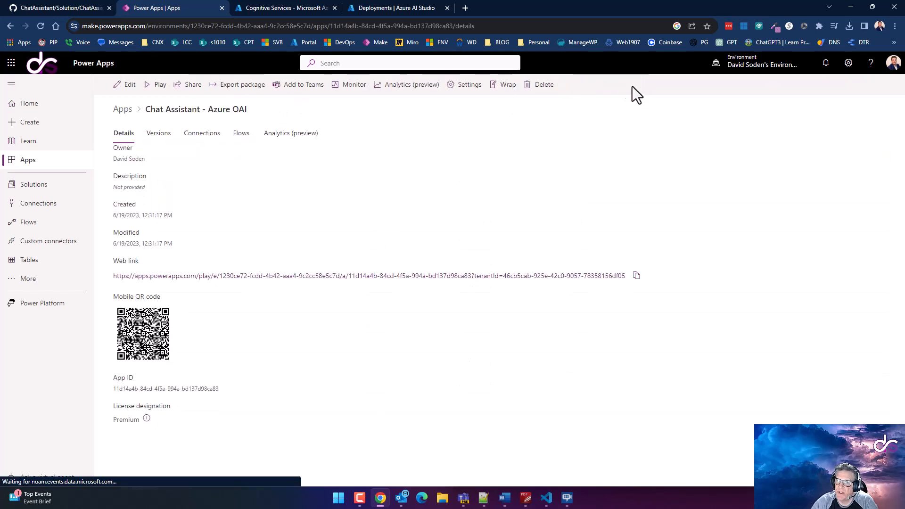
{"action": "left_click", "coordinate": [636, 275]}
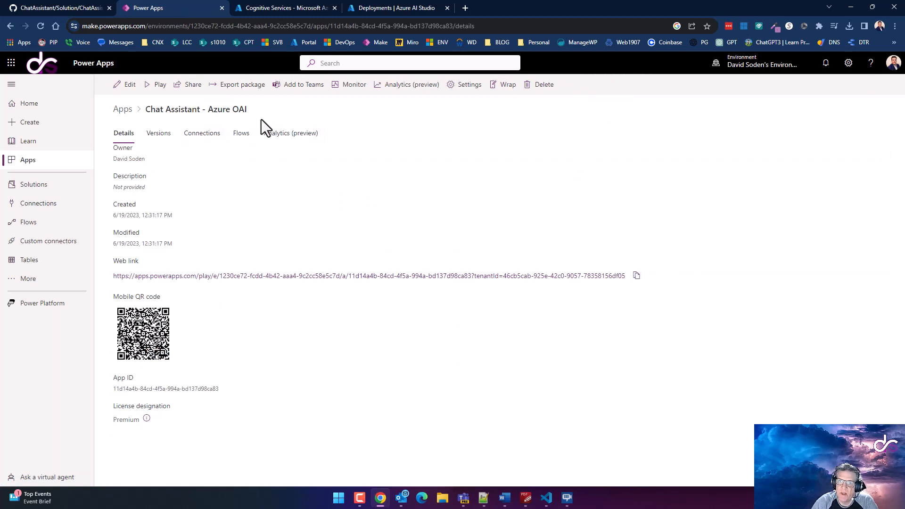
Paste the copied web link as the envAppURL environment variable value and save it
{"action": "left_click", "coordinate": [123, 110]}
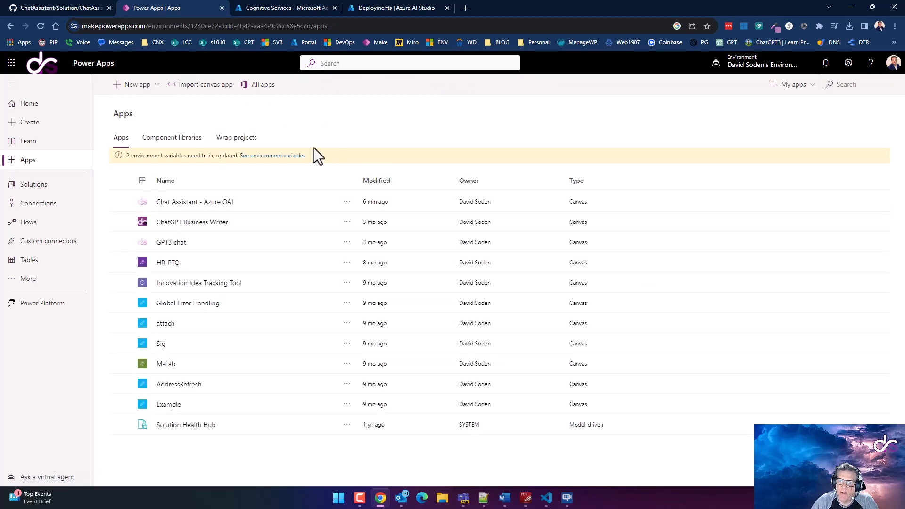
{"action": "left_click", "coordinate": [273, 156]}
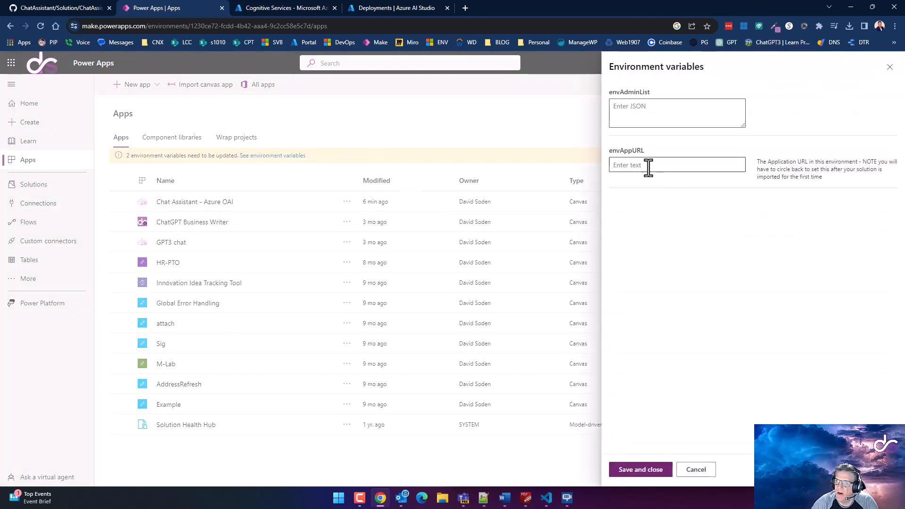
{"action": "left_click", "coordinate": [648, 165]}
{"action": "key", "text": "ctrl+v"}
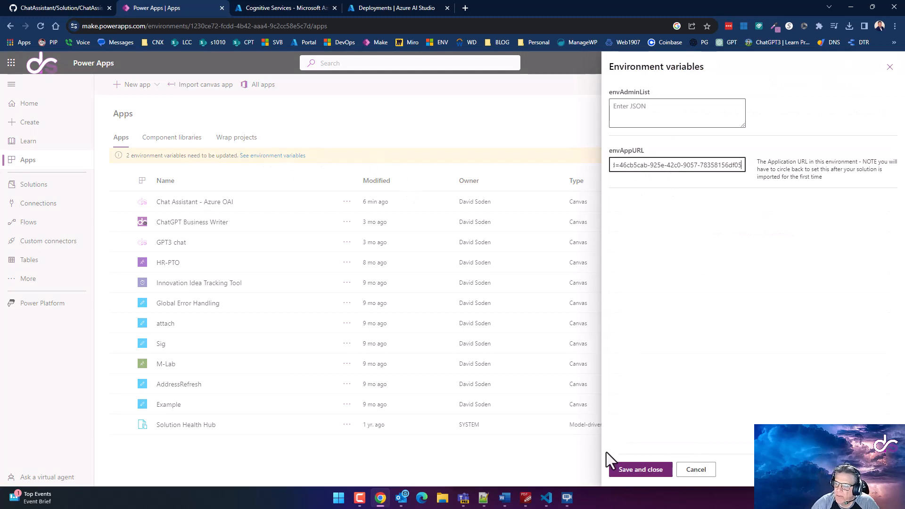
{"action": "left_click", "coordinate": [634, 469]}
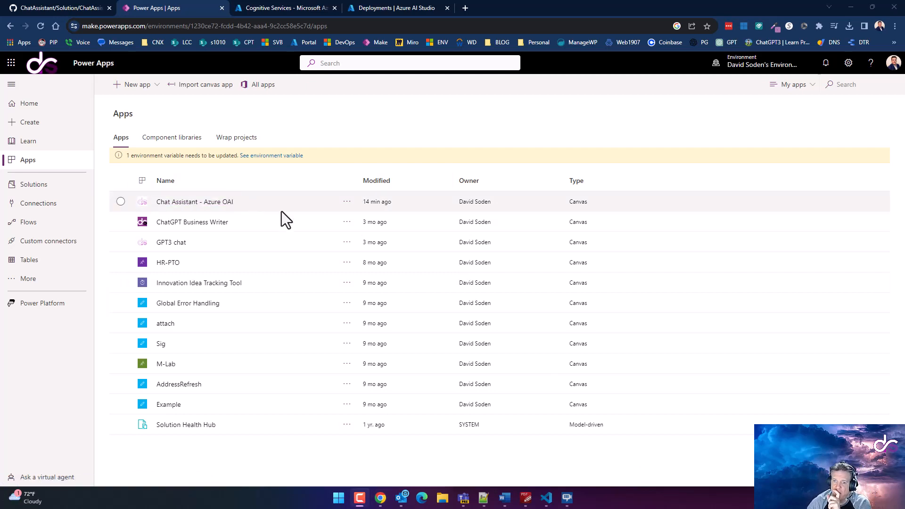
Edit the Chat Assistant - Azure OAI app, answering Don't Allow to the AzureOpenAI permission prompt
{"action": "left_click", "coordinate": [278, 206]}
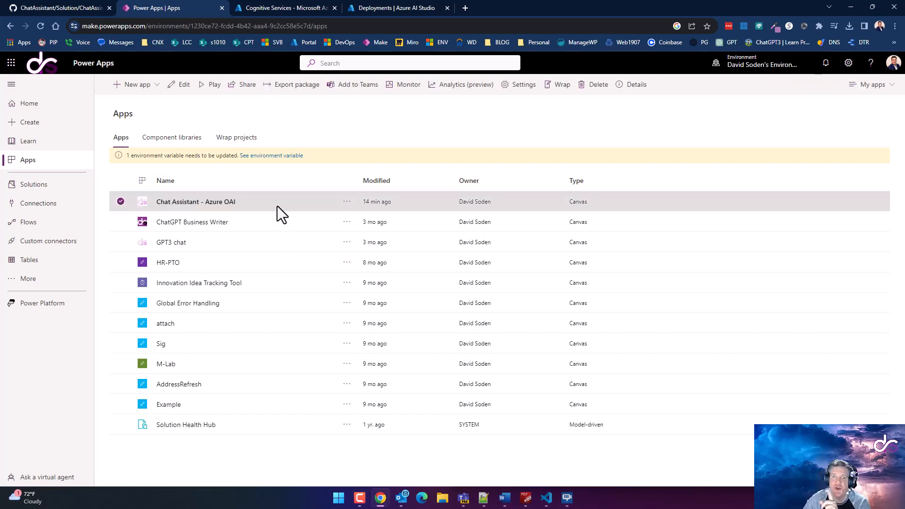
{"action": "left_click", "coordinate": [176, 83]}
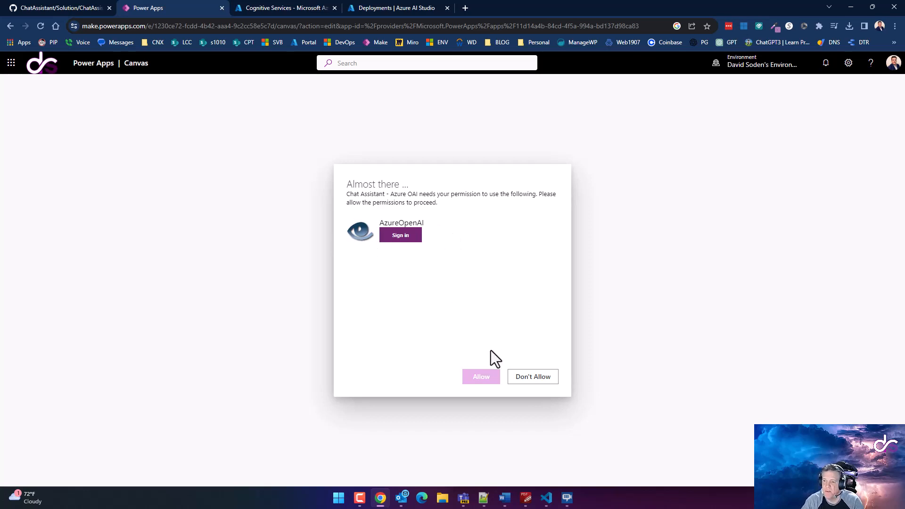
{"action": "left_click", "coordinate": [532, 375]}
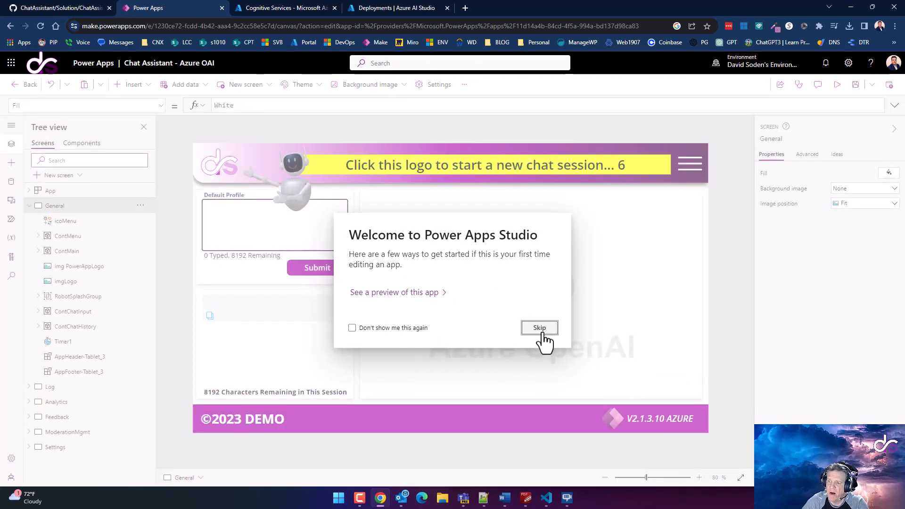
Skip the welcome dialog and remove the AzureOpenAI data source from the Data pane
{"action": "left_click", "coordinate": [542, 332]}
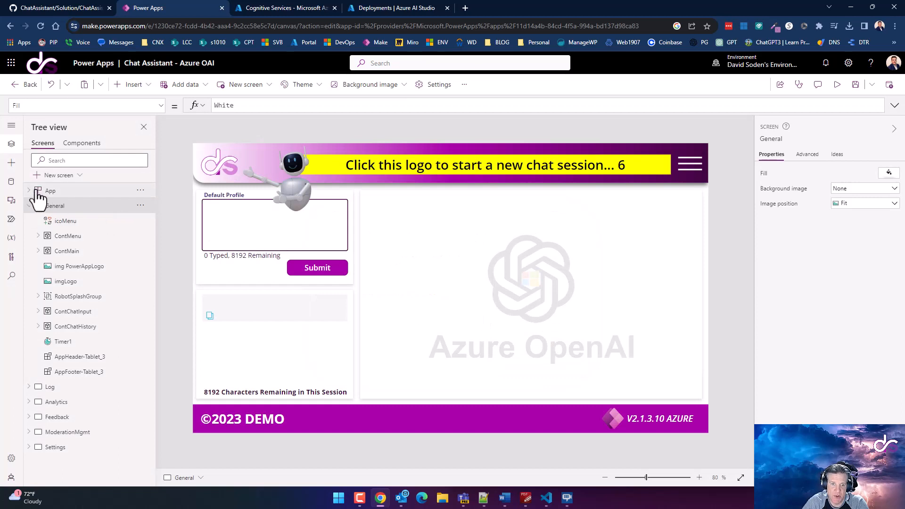
{"action": "left_click", "coordinate": [12, 184]}
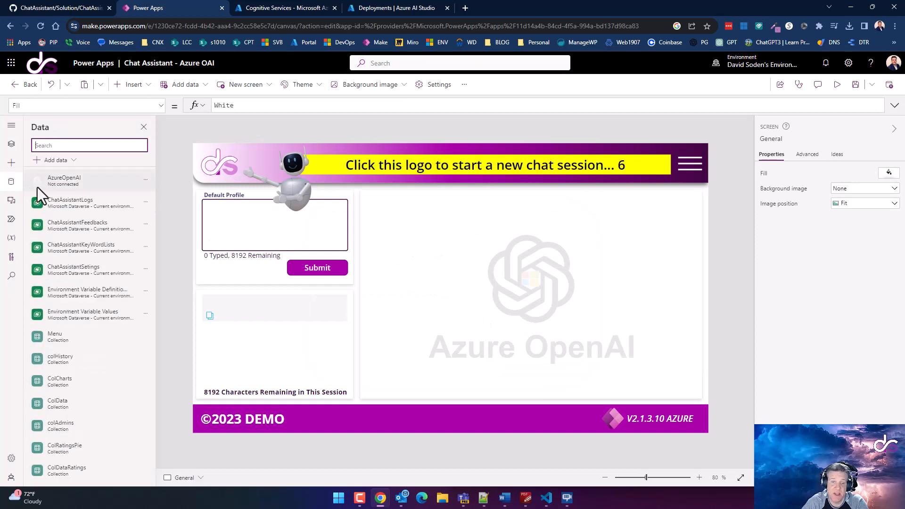
{"action": "mouse_move", "coordinate": [86, 185]}
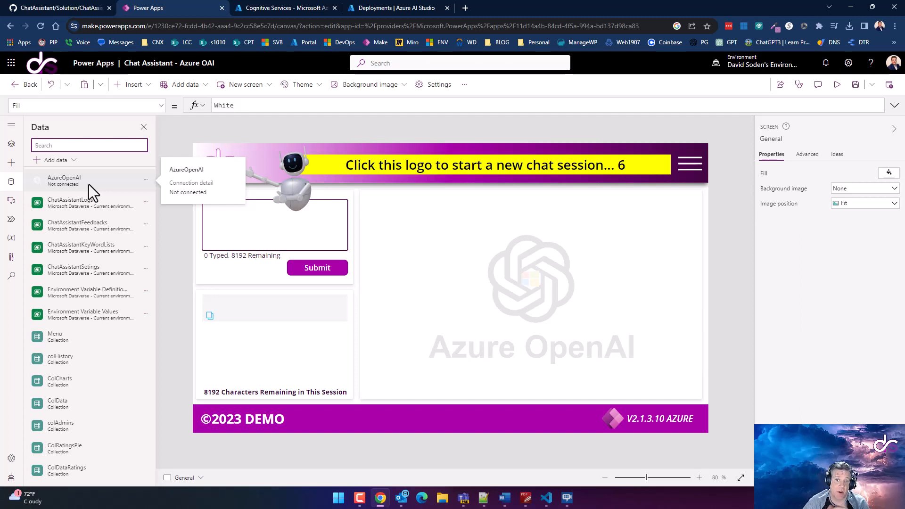
{"action": "left_click", "coordinate": [145, 181]}
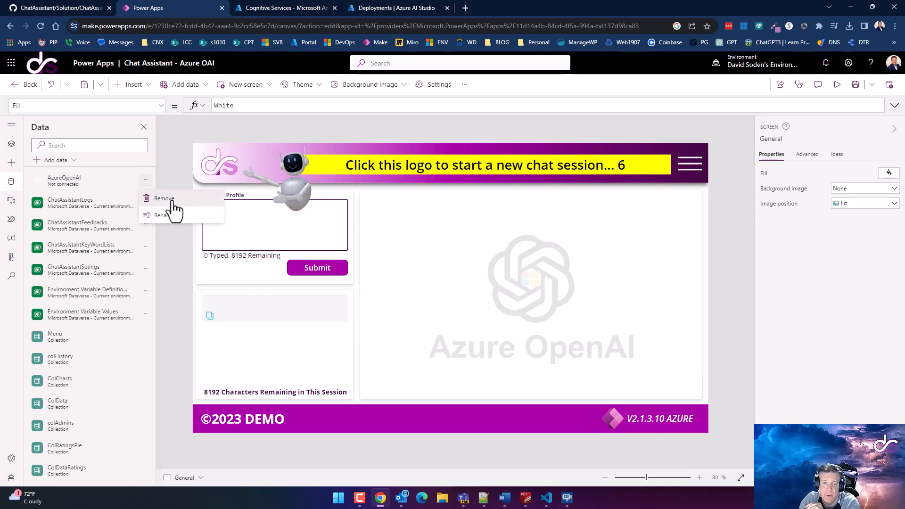
{"action": "left_click", "coordinate": [173, 200]}
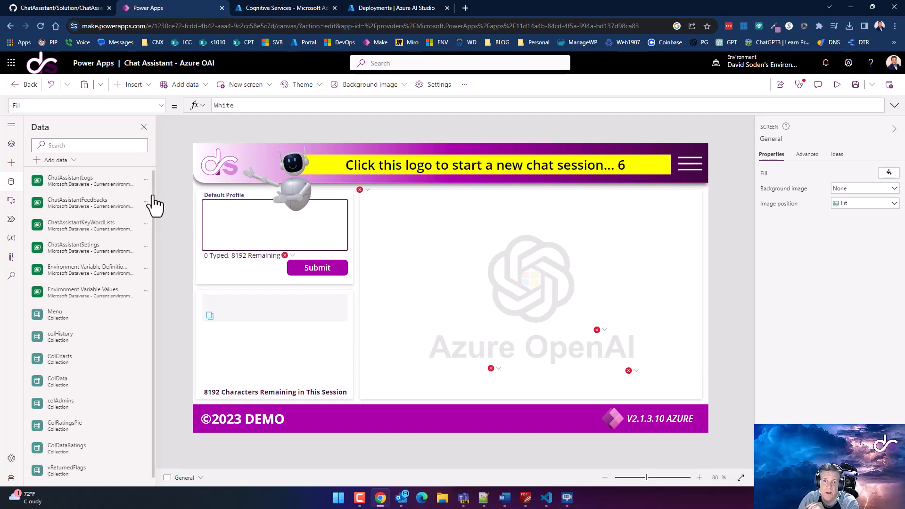
Add the existing AzureOpenAI connection back as a data source from Connectors
{"action": "left_click", "coordinate": [45, 162]}
{"action": "left_click", "coordinate": [67, 384]}
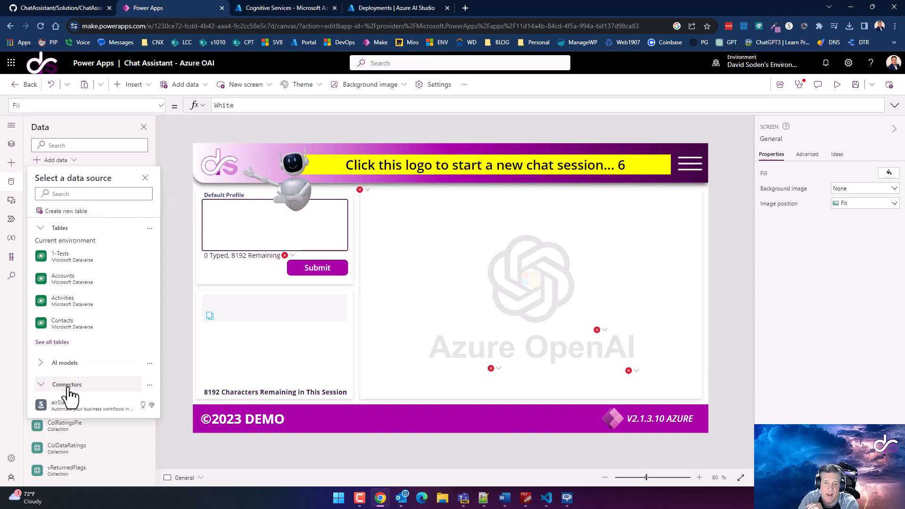
{"action": "scroll", "coordinate": [76, 339], "scroll_direction": "down", "scroll_amount": 5}
{"action": "scroll", "coordinate": [75, 282], "scroll_direction": "up", "scroll_amount": 1}
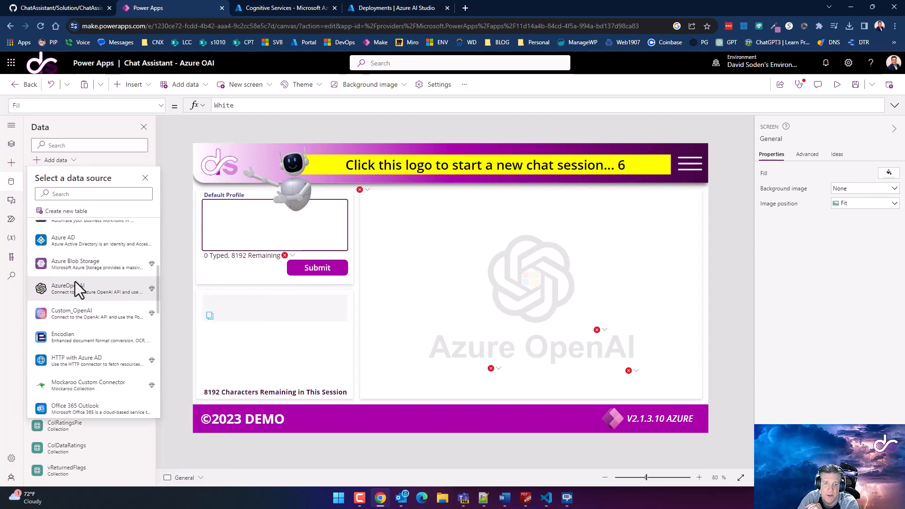
{"action": "left_click", "coordinate": [75, 291]}
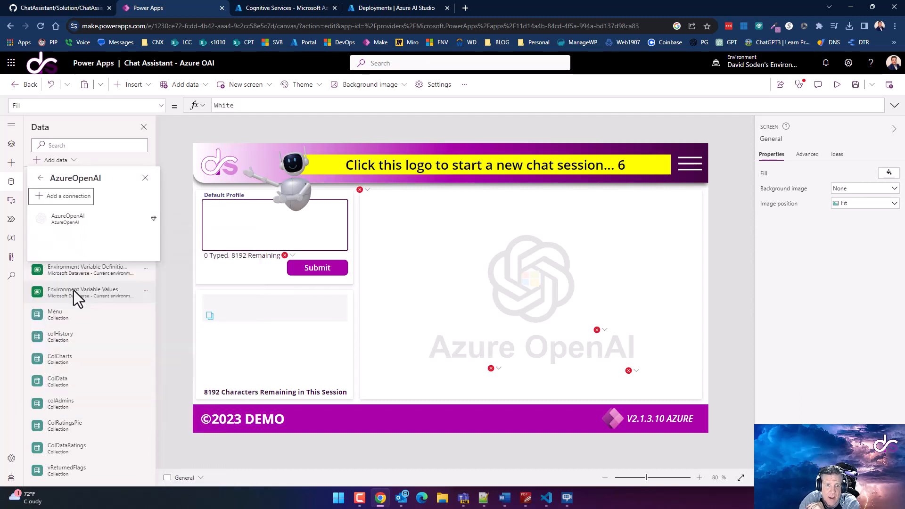
{"action": "left_click", "coordinate": [74, 222]}
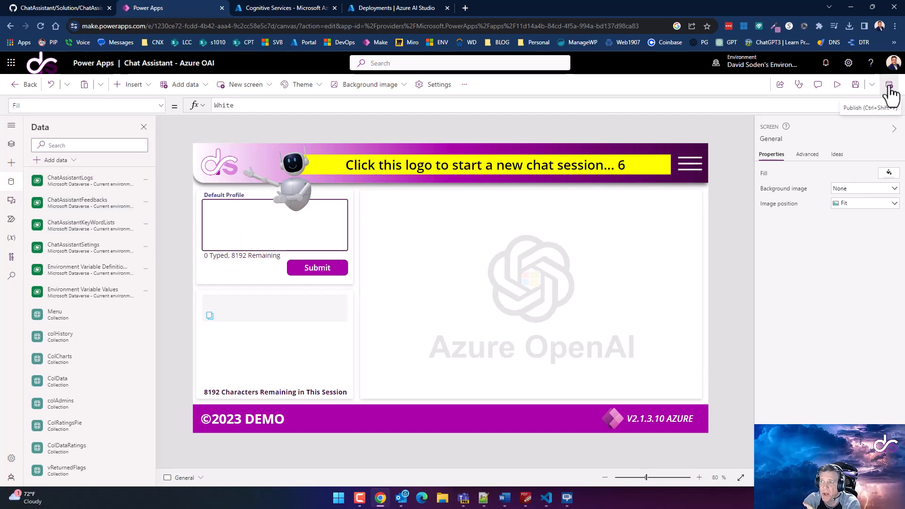
Save and publish this version of the Chat Assistant app, then leave the editor
{"action": "left_click", "coordinate": [855, 90]}
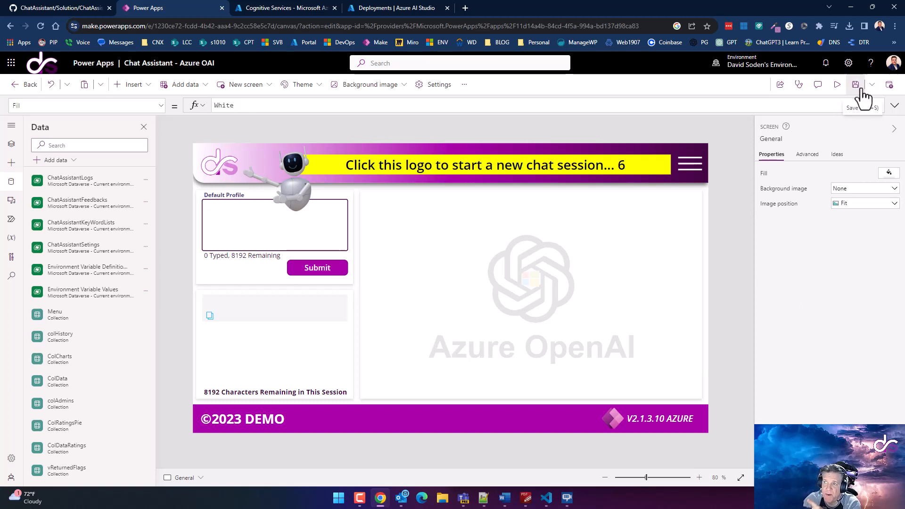
{"action": "left_click", "coordinate": [891, 86]}
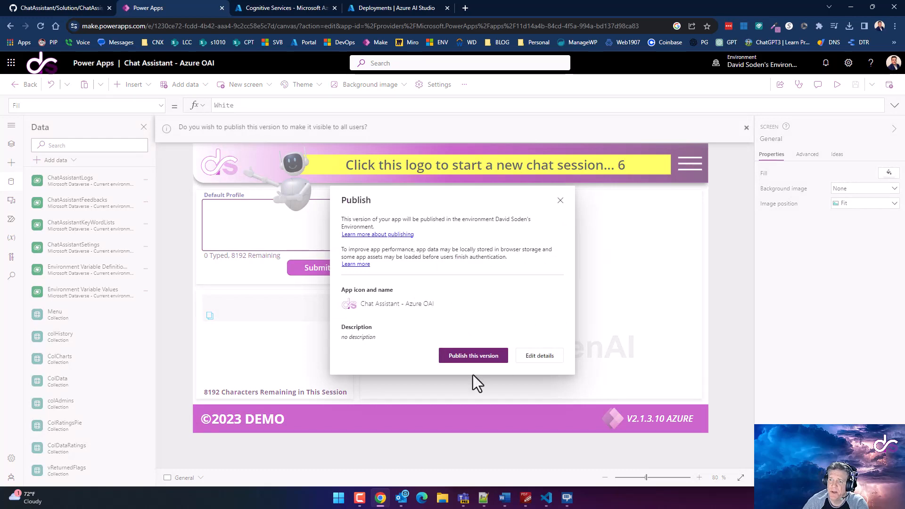
{"action": "left_click", "coordinate": [464, 358]}
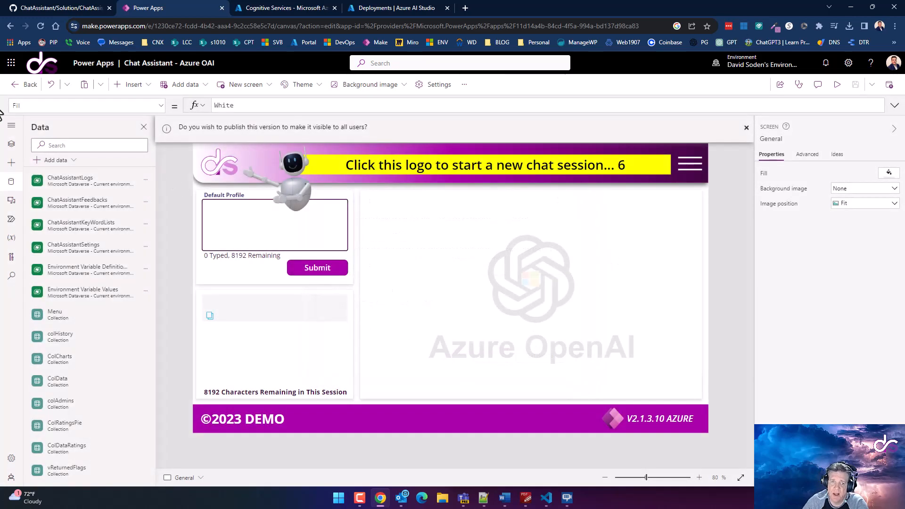
{"action": "left_click", "coordinate": [23, 85]}
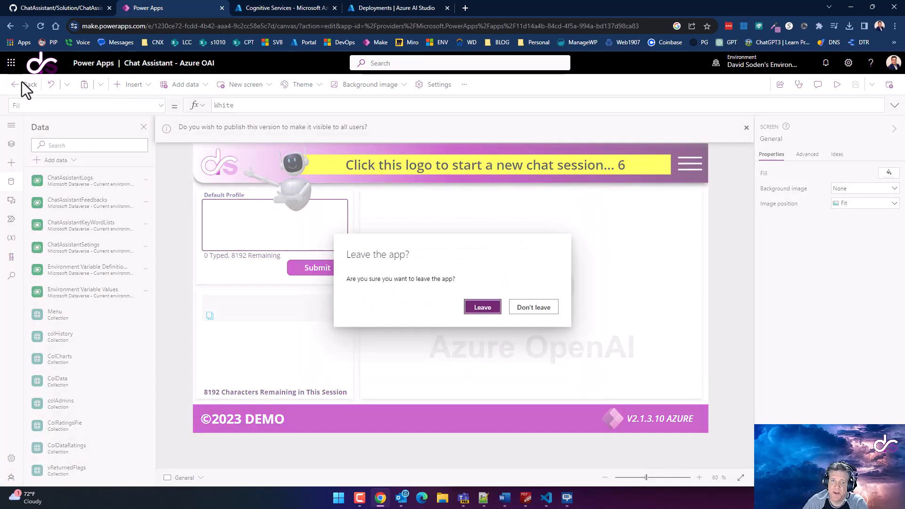
{"action": "left_click", "coordinate": [482, 308]}
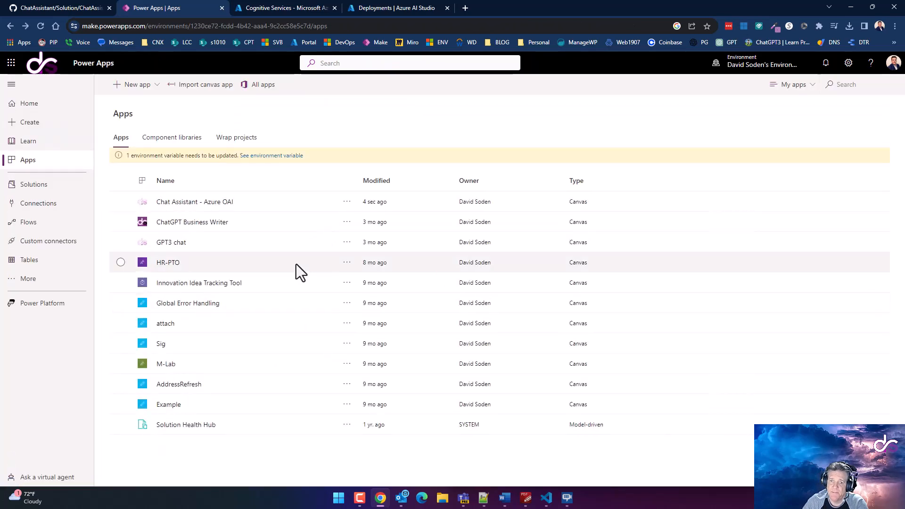
Launch the Chat Assistant - Azure OAI app, allowing its AzureOpenAI connection and refreshing after consent
{"action": "left_click", "coordinate": [188, 201]}
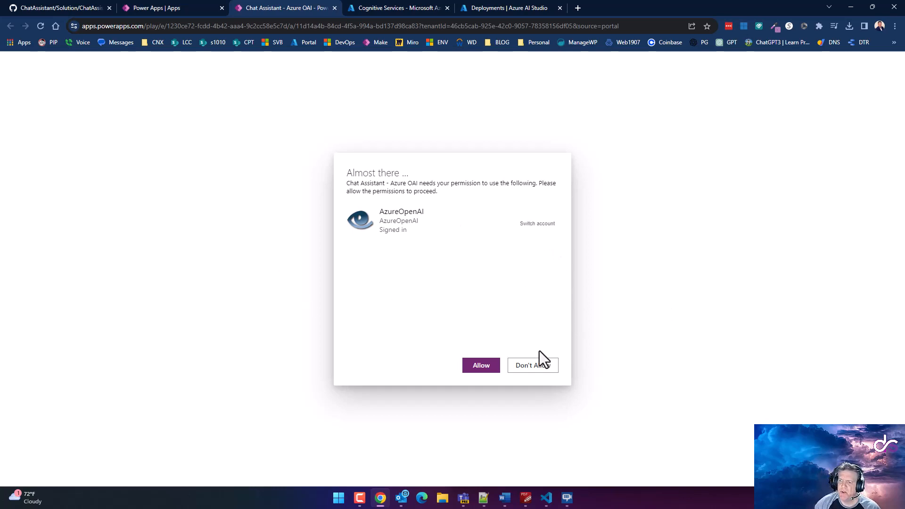
{"action": "left_click", "coordinate": [529, 369]}
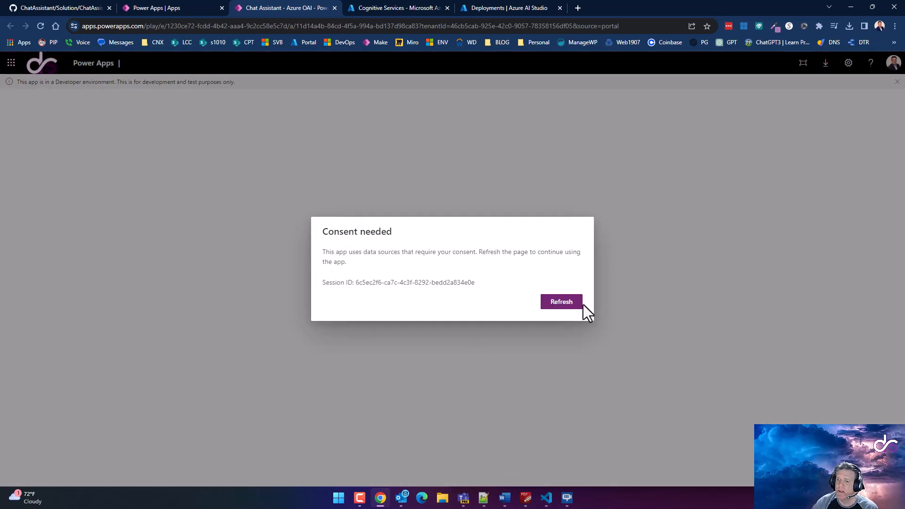
{"action": "left_click", "coordinate": [547, 304]}
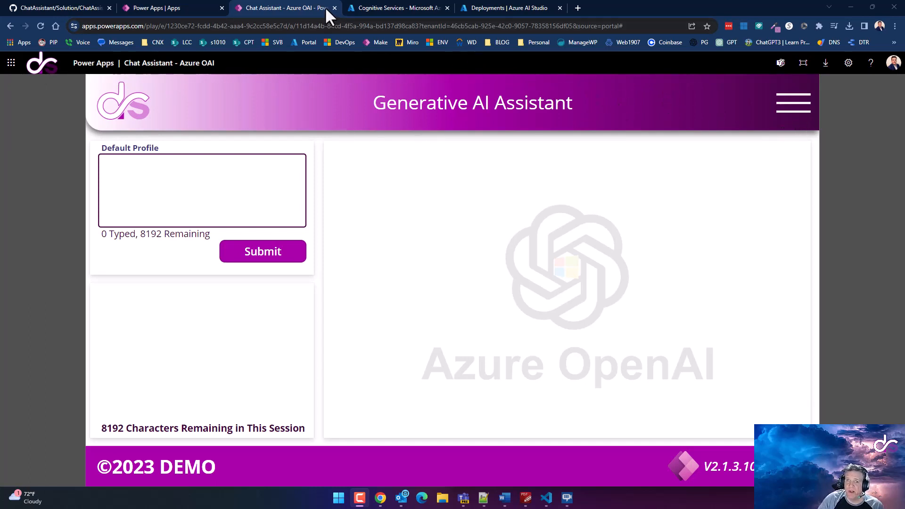
Relaunch the Chat Assistant - Azure OAI app and dismiss the developer environment notice
{"action": "left_click", "coordinate": [300, 13]}
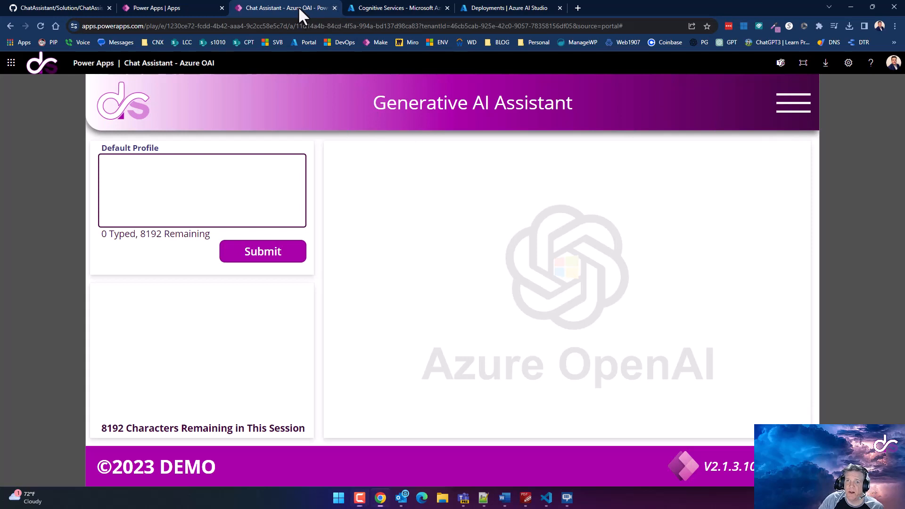
{"action": "left_click", "coordinate": [334, 8]}
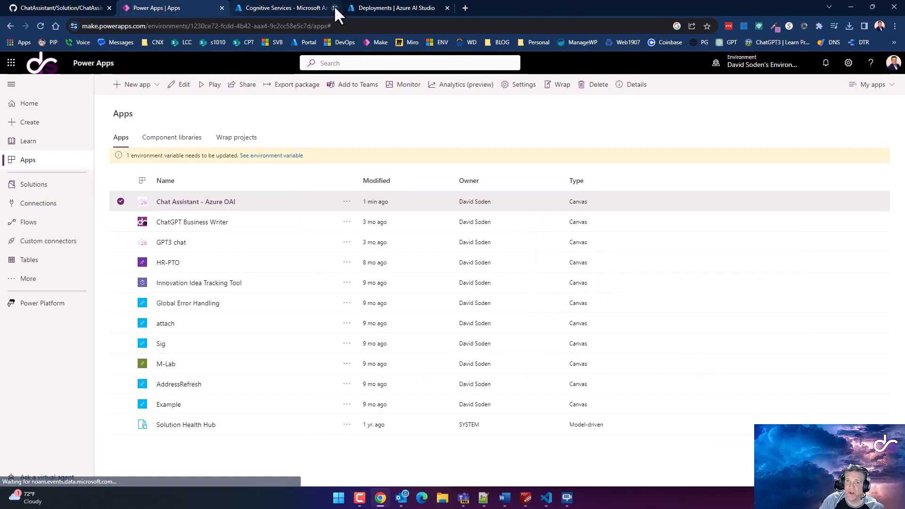
{"action": "left_click", "coordinate": [218, 203]}
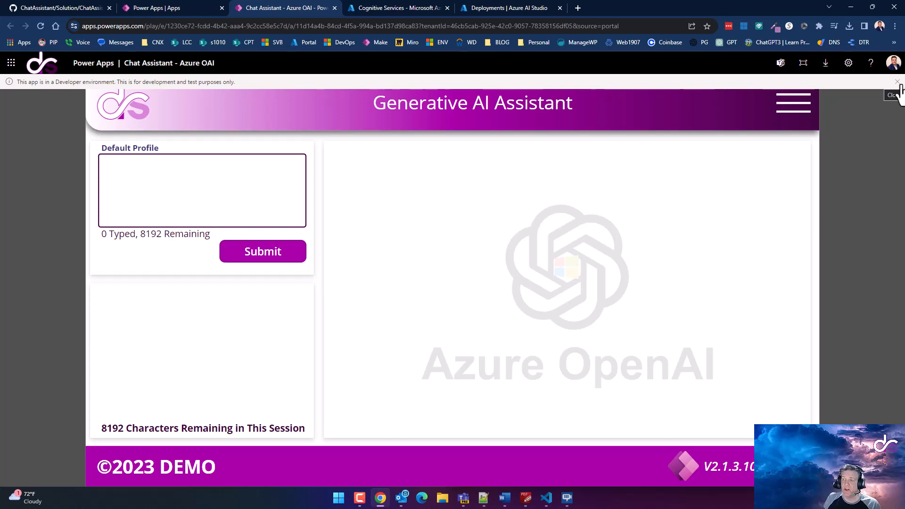
{"action": "left_click", "coordinate": [898, 83]}
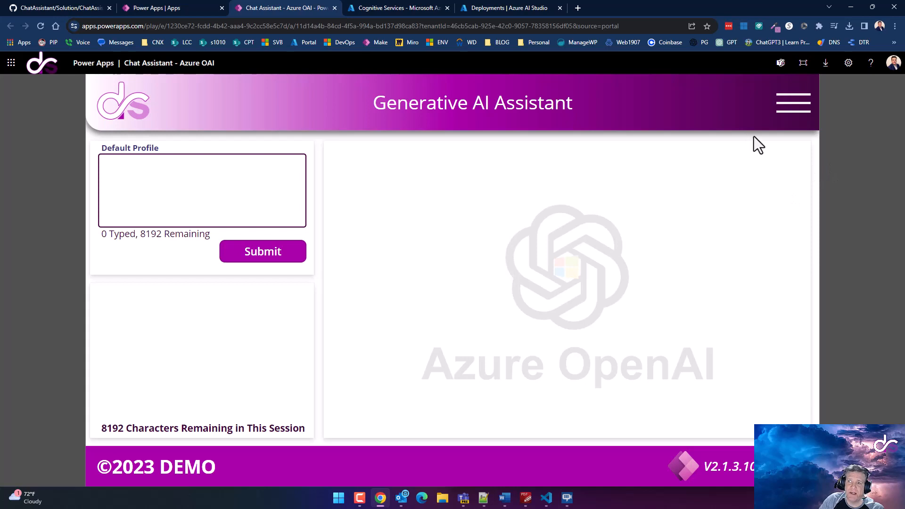
{"action": "left_click", "coordinate": [805, 113]}
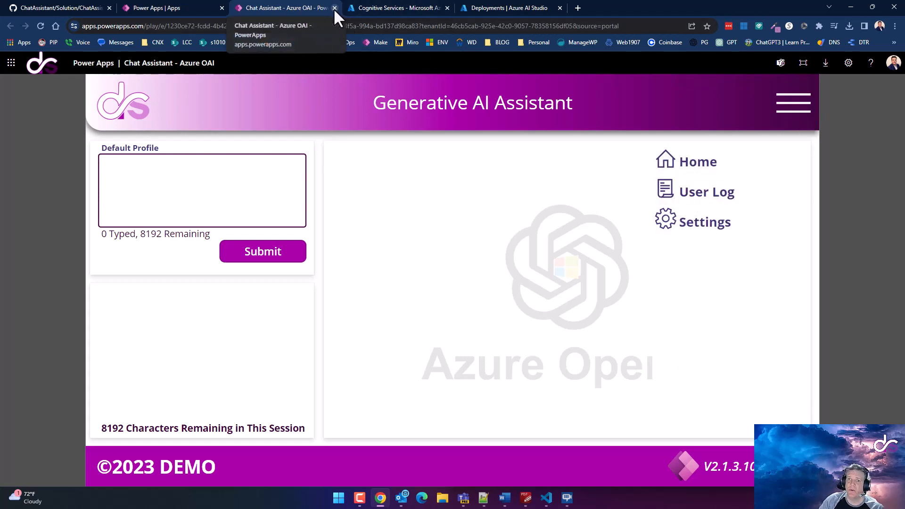
Ask the Default Profile assistant 'How do you build a paper airplane?'
{"action": "left_click", "coordinate": [179, 195]}
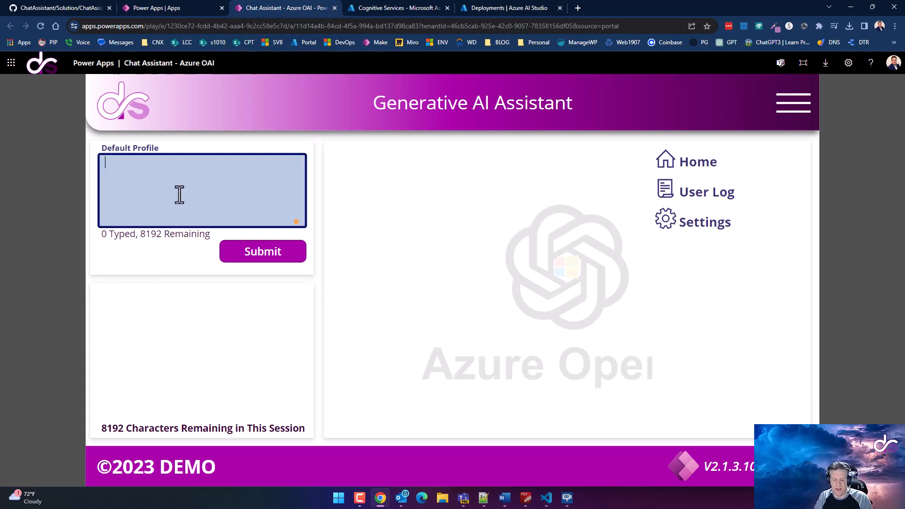
{"action": "type", "text": "hewllo"}
{"action": "key", "text": "BackSpace"}
{"action": "key", "text": "BackSpace"}
{"action": "key", "text": "BackSpace"}
{"action": "key", "text": "BackSpace"}
{"action": "key", "text": "BackSpace"}
{"action": "key", "text": "BackSpace"}
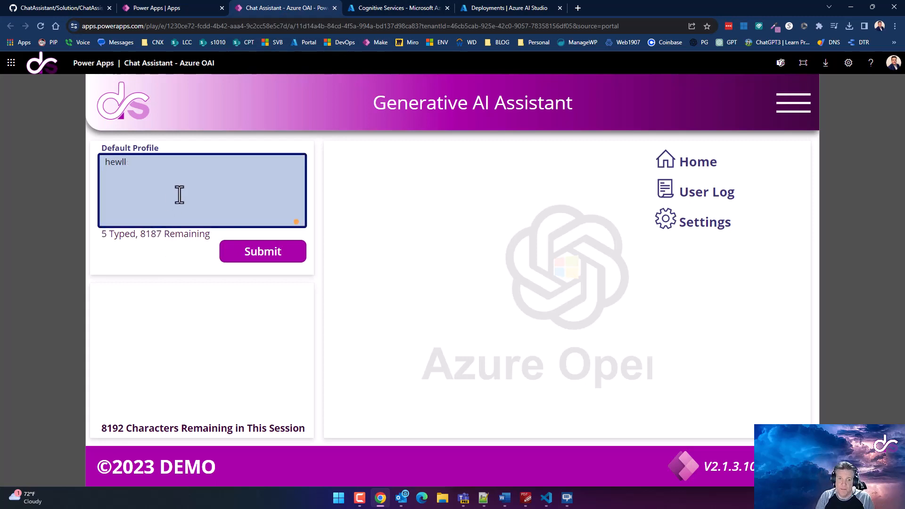
{"action": "type", "text": "hello"}
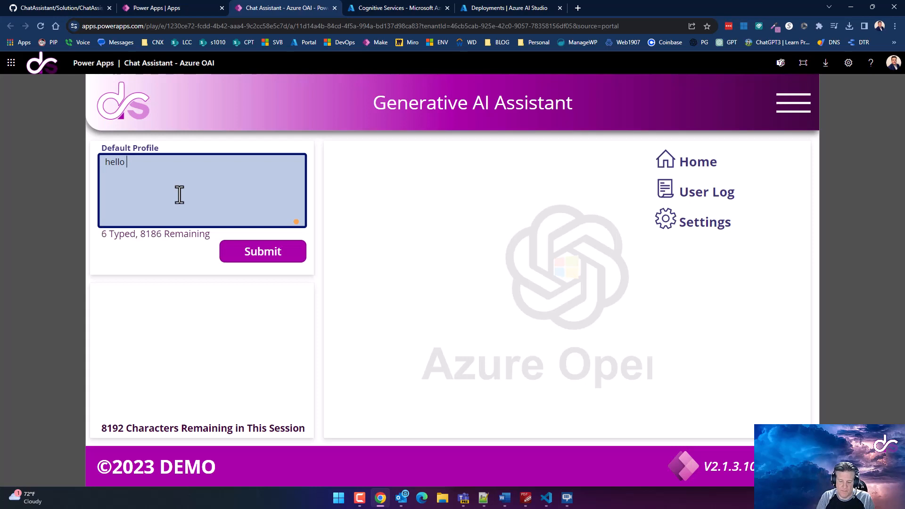
{"action": "key", "text": "ctrl+a"}
{"action": "type", "text": "How"}
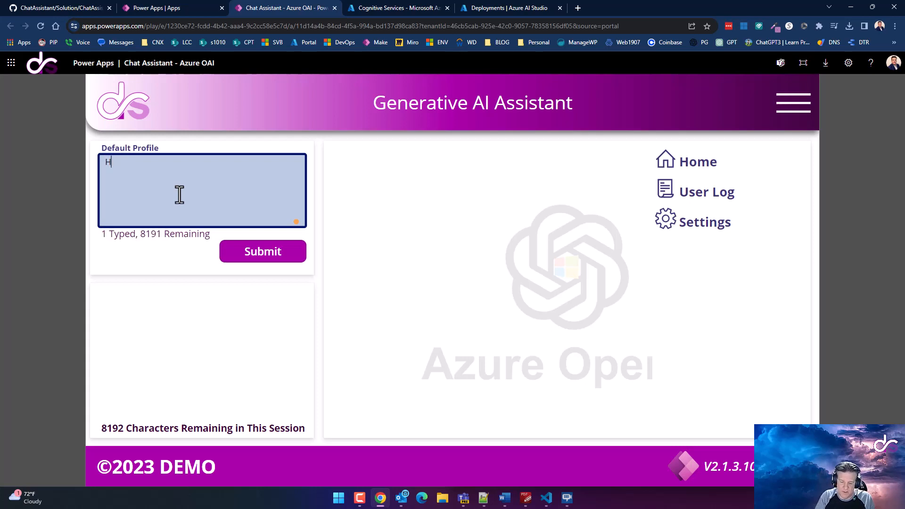
{"action": "key", "text": "BackSpace"}
{"action": "type", "text": "d"}
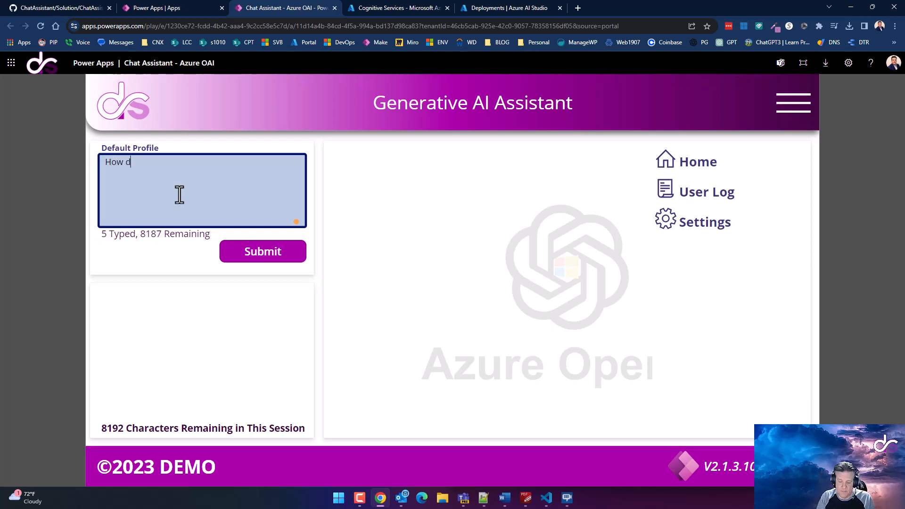
{"action": "type", "text": "o you buil"}
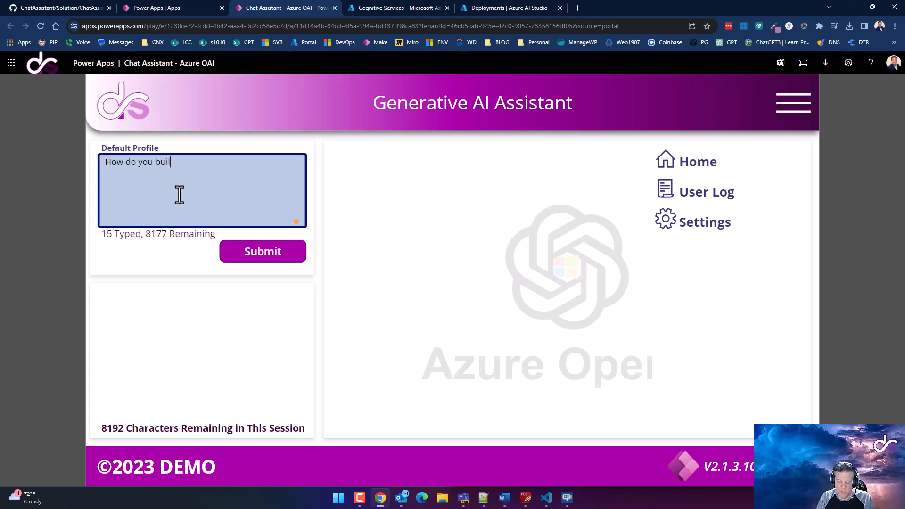
{"action": "type", "text": "d a paper ai"}
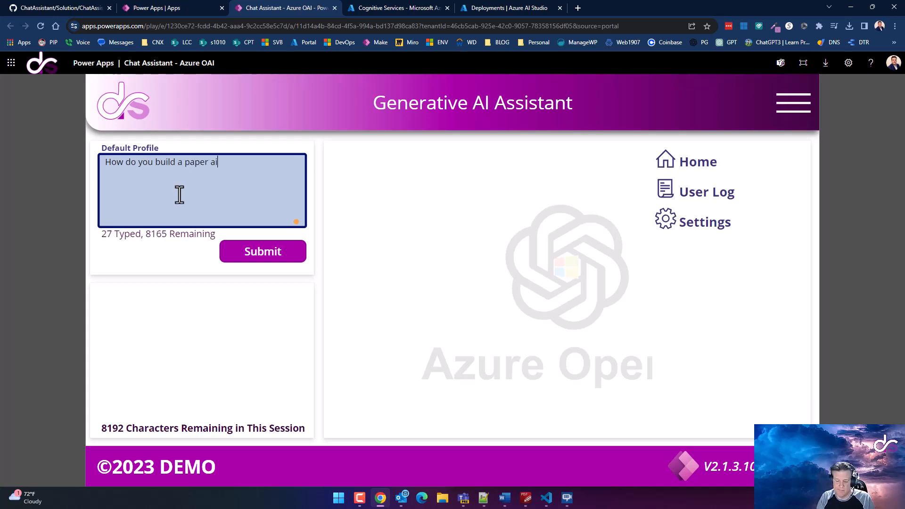
{"action": "type", "text": "rplane?"}
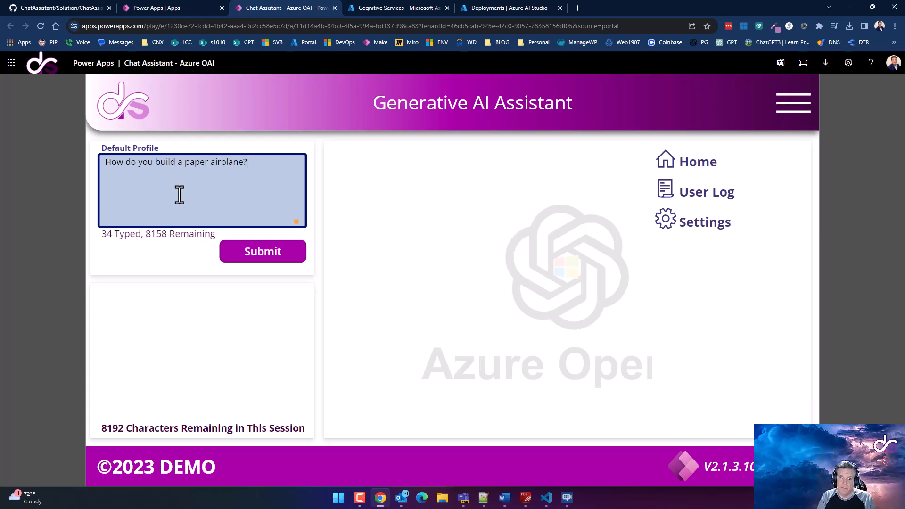
{"action": "key", "text": "Return"}
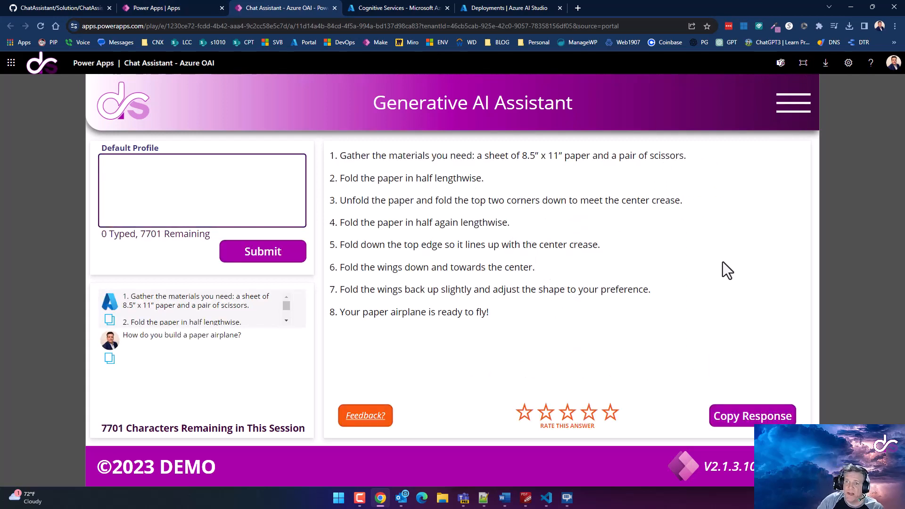
Rate the answer four stars, submit the feedback 'works', then start a new session
{"action": "left_click", "coordinate": [592, 416]}
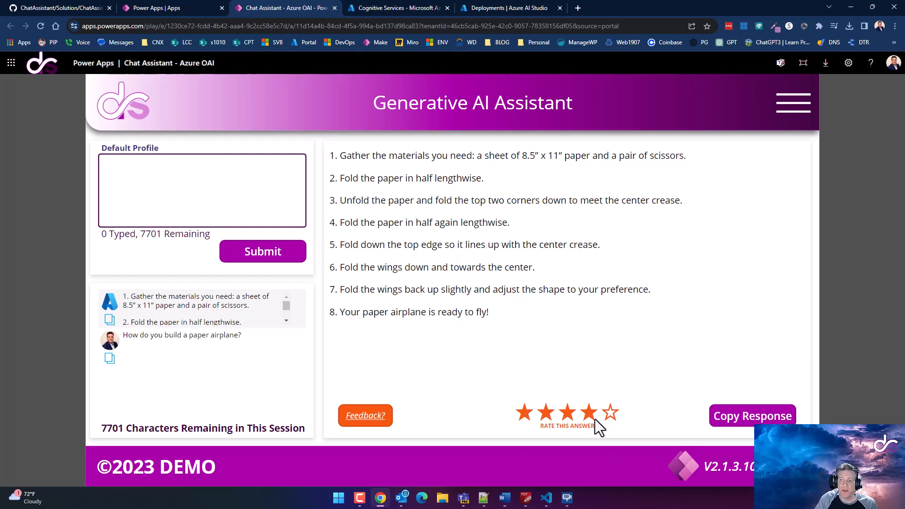
{"action": "left_click", "coordinate": [381, 417]}
{"action": "left_click", "coordinate": [452, 263]}
{"action": "type", "text": "wor"}
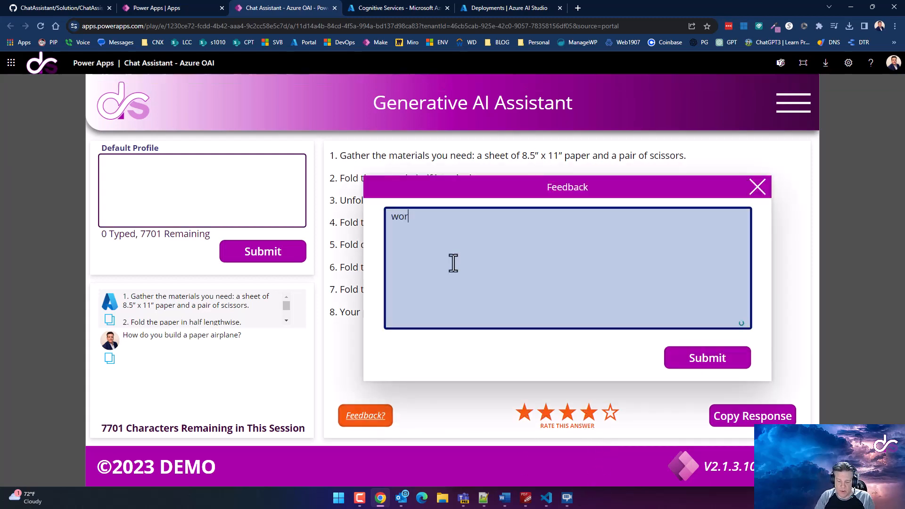
{"action": "type", "text": "ks"}
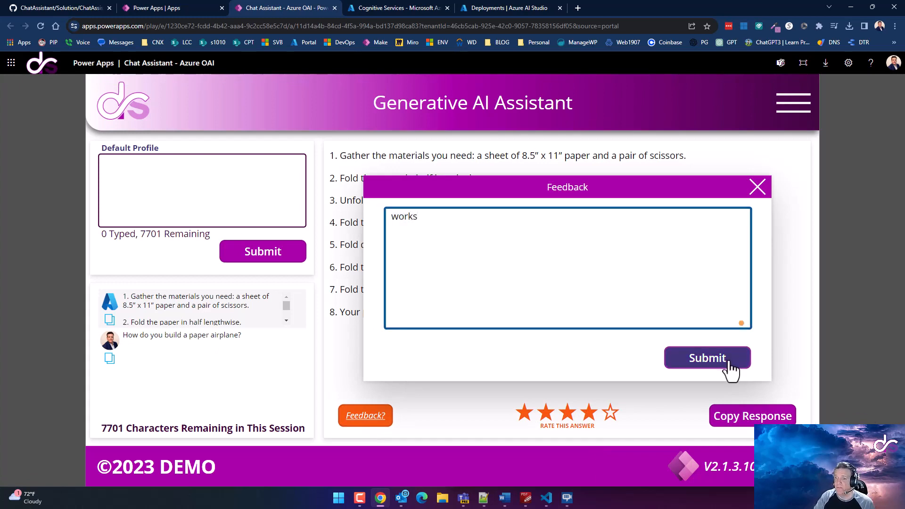
{"action": "left_click", "coordinate": [728, 361]}
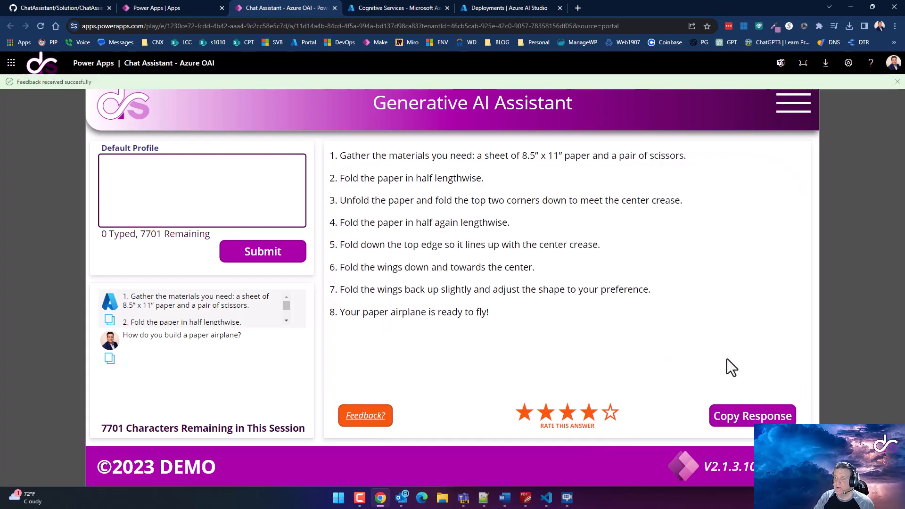
{"action": "left_click", "coordinate": [896, 82]}
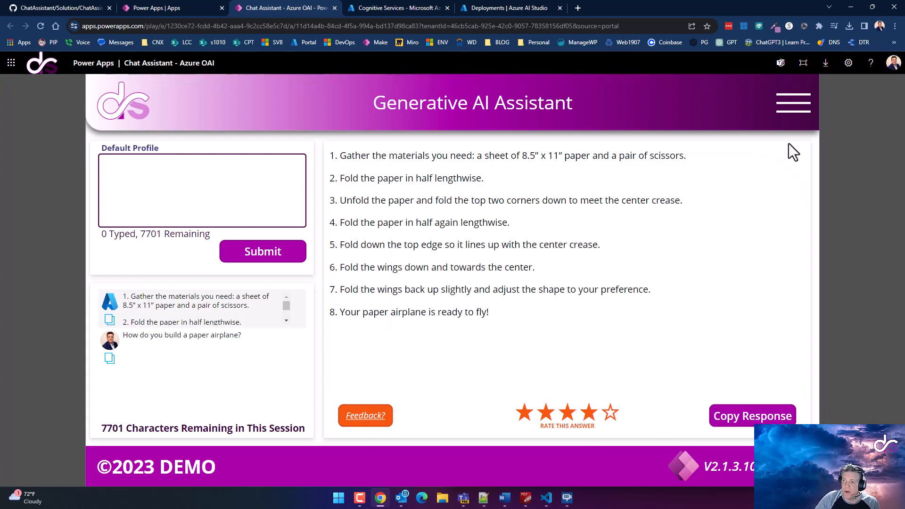
{"action": "left_click", "coordinate": [809, 108]}
Open the user log of prompts and responses from the navigation menu
{"action": "left_click", "coordinate": [797, 113]}
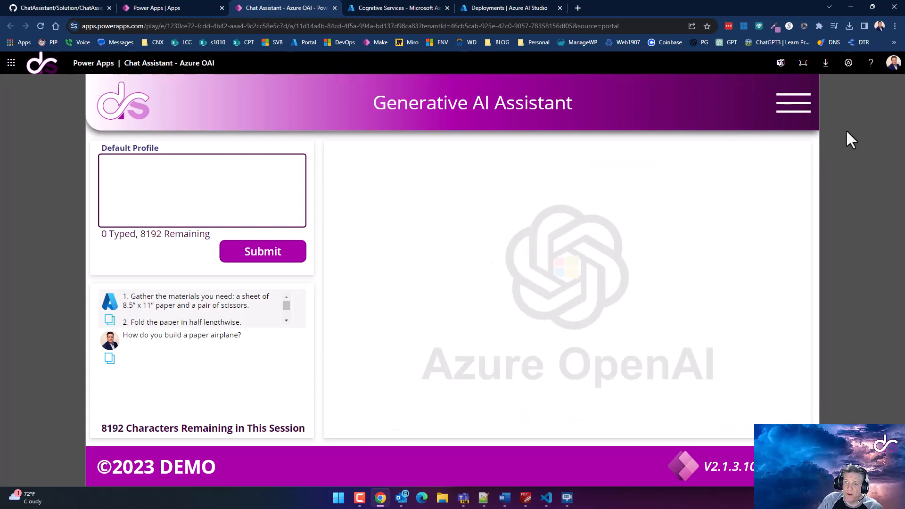
{"action": "left_click", "coordinate": [793, 106]}
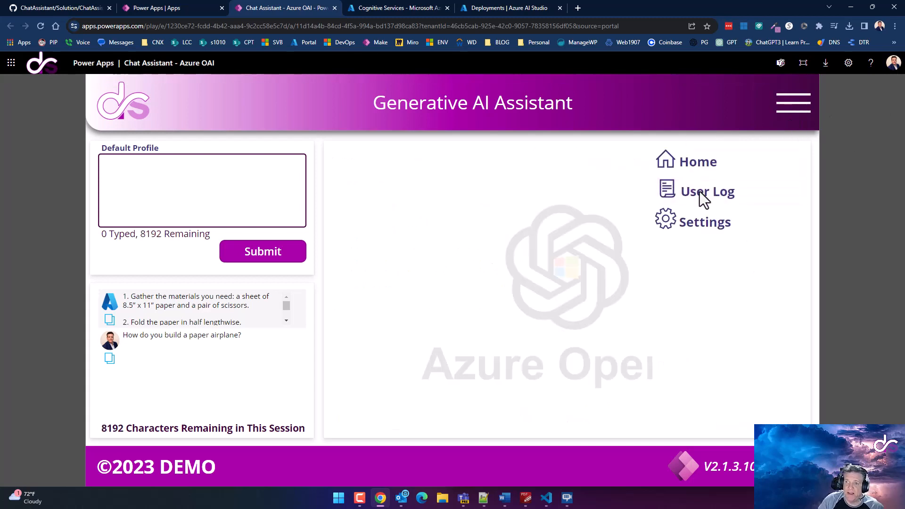
{"action": "left_click", "coordinate": [700, 191]}
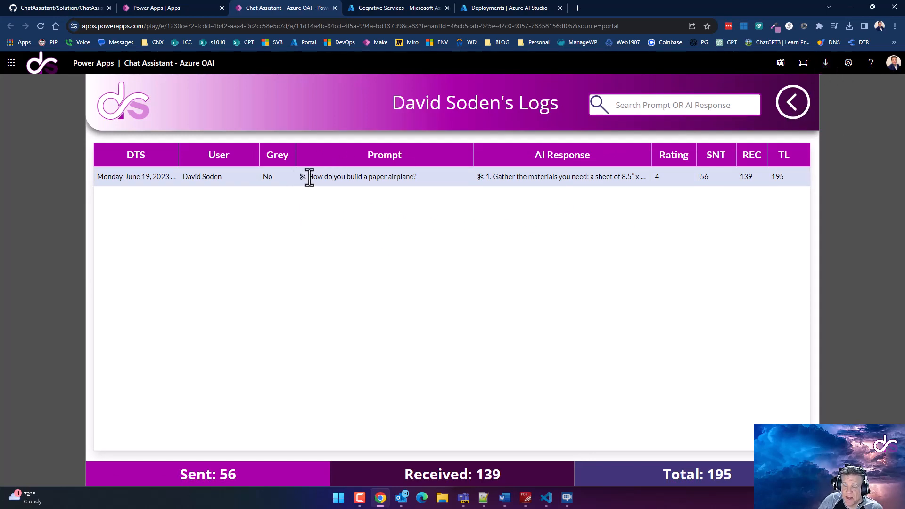
Copy the logged paper-airplane prompt, try it in the log search, then copy the AI response
{"action": "left_click", "coordinate": [367, 179]}
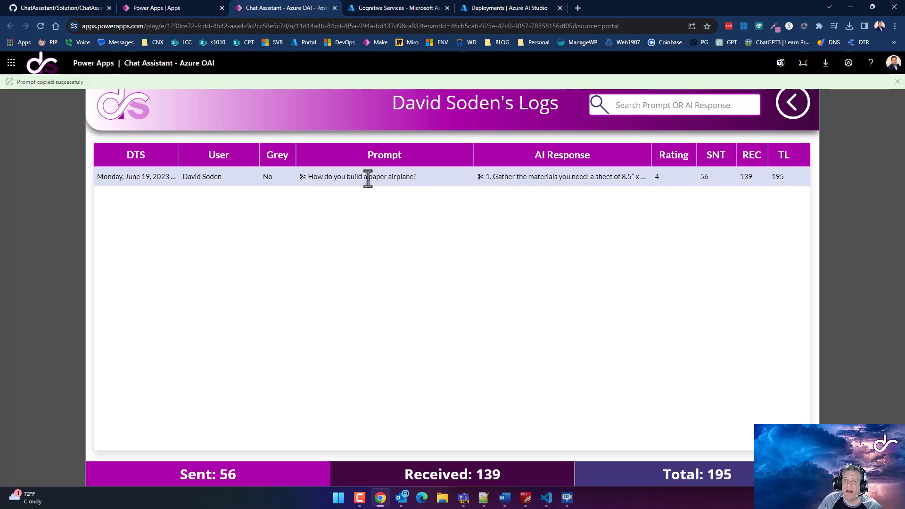
{"action": "left_click", "coordinate": [642, 104]}
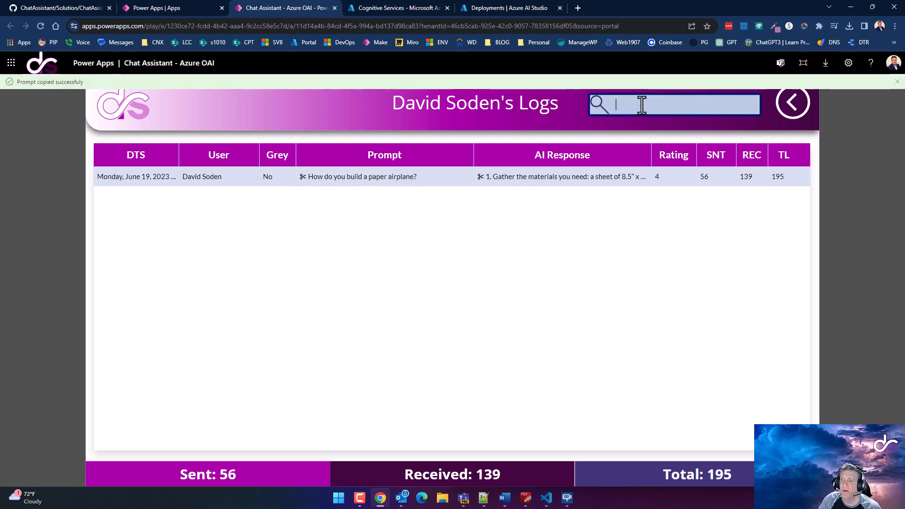
{"action": "type", "text": "How do you build a paper airplane?"}
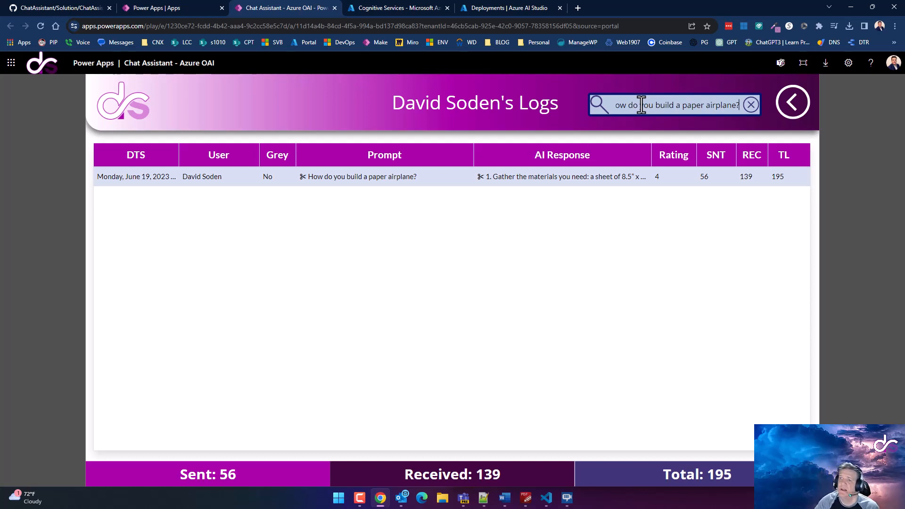
{"action": "key", "text": "ctrl+a"}
{"action": "key", "text": "BackSpace"}
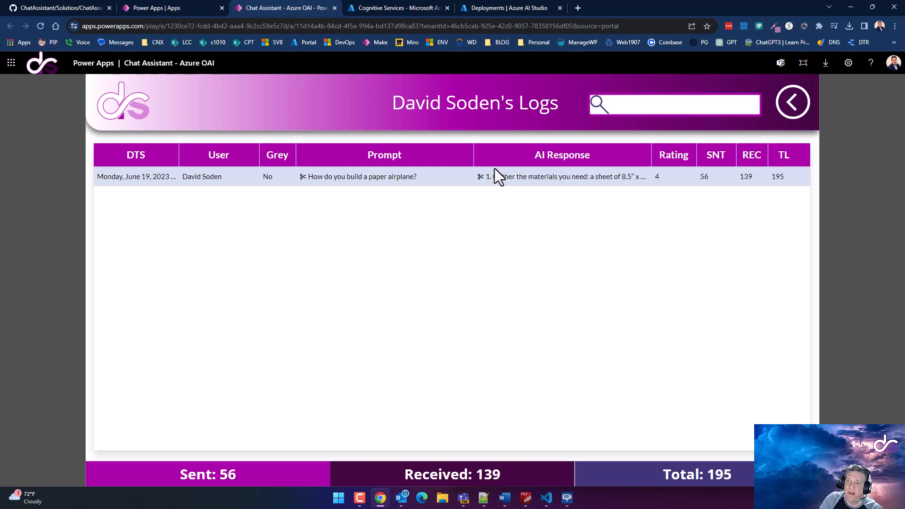
{"action": "left_click", "coordinate": [506, 178]}
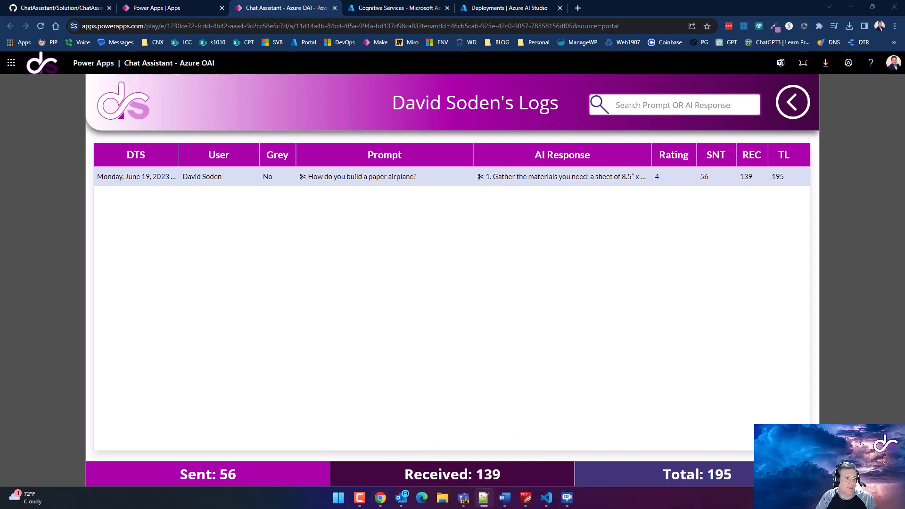
Paste the copied 8-step answer into Notepad++, then close Notepad++ and the Chat Assistant tab
{"action": "left_click", "coordinate": [484, 498]}
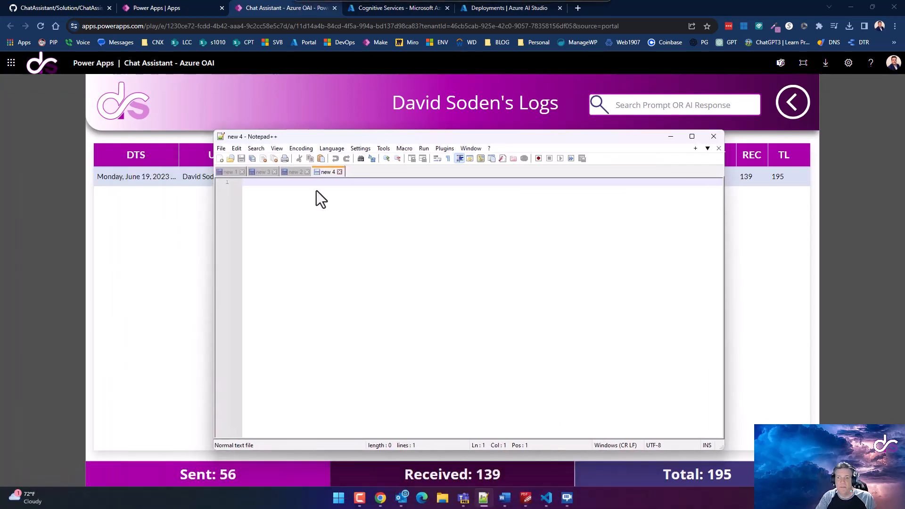
{"action": "type", "text": "1. Gather the materials you need: a sheet of 8.5\" x 11\" paper and a pair of scissors.  2. Fold the paper in half lengthwise.  3. Unfold the paper and fold the top two corners down to meet the center crease.  4. Fold the paper in half again lengthwise.  5. Fold down the top edge so it lines up with the center crease.  6. Fold the wings down and towards the center.  7. Fold the wings back up slightly and adjust the shape to your preference.  8. Your paper airplane is ready to fly!"}
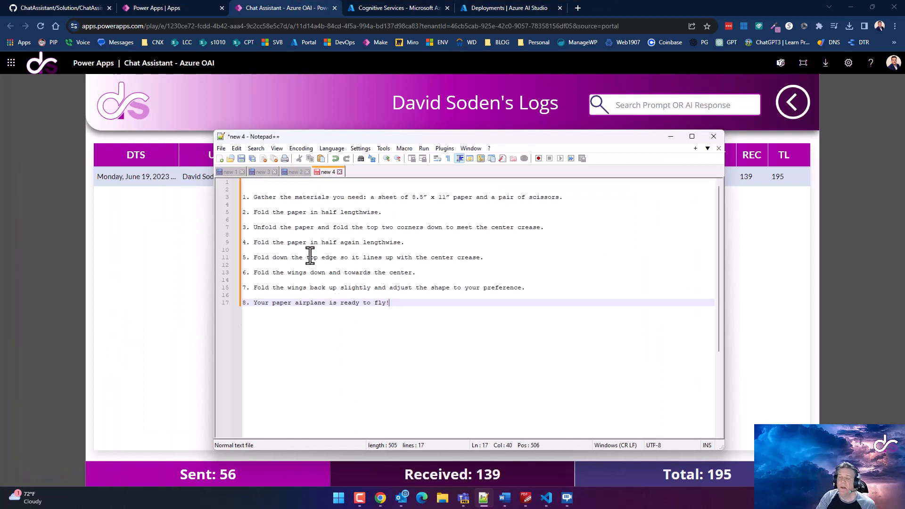
{"action": "left_click", "coordinate": [713, 137]}
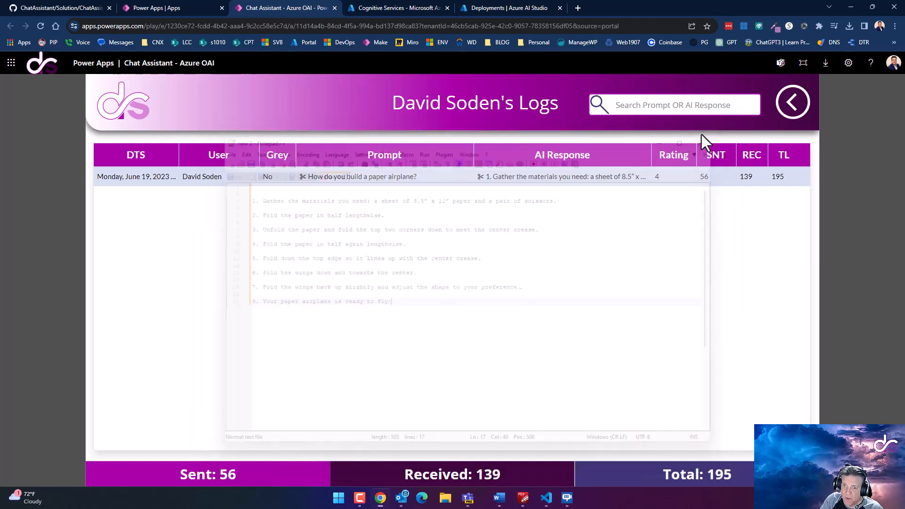
{"action": "left_click", "coordinate": [335, 7]}
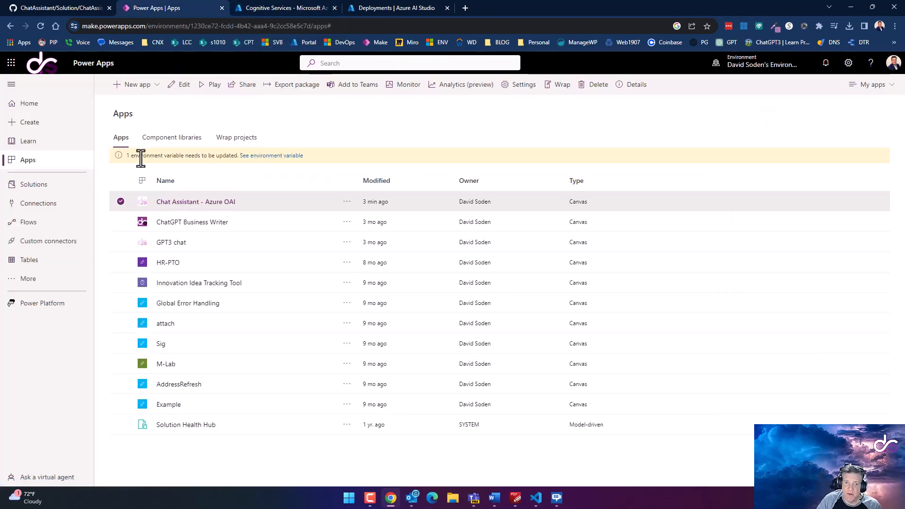
Enter the admin's e-mail address as the envAdminList environment variable value
{"action": "left_click", "coordinate": [259, 156]}
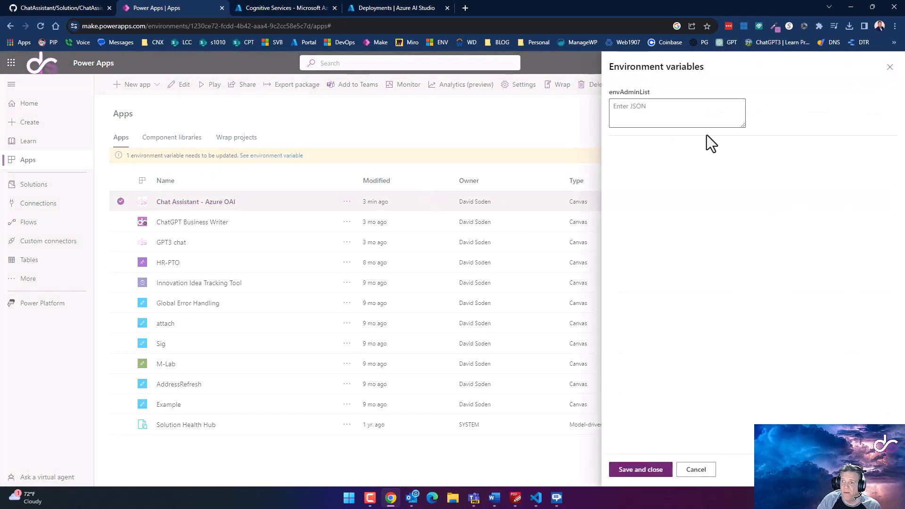
{"action": "left_click", "coordinate": [650, 115]}
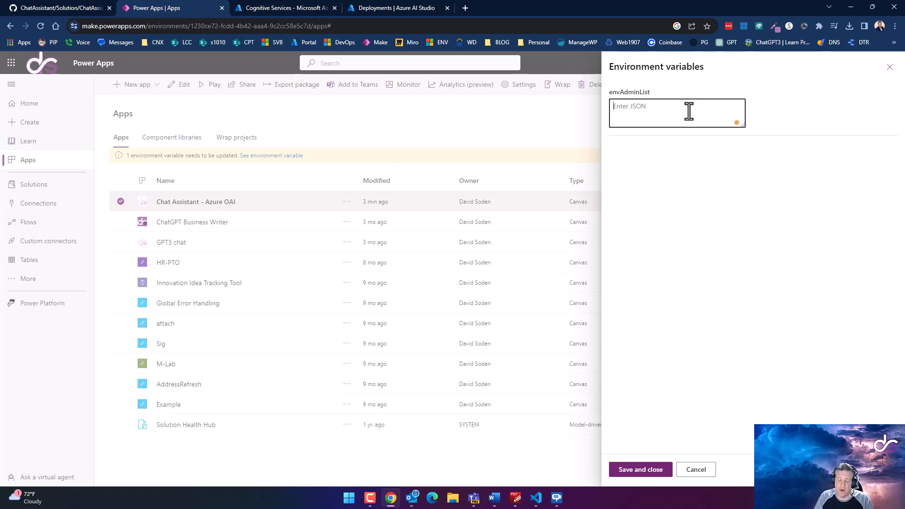
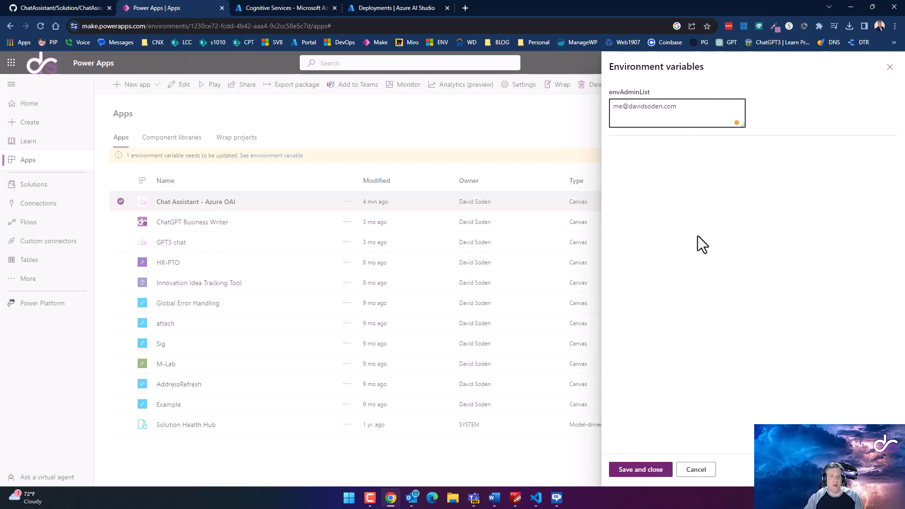
{"action": "key", "text": "ctrl+a"}
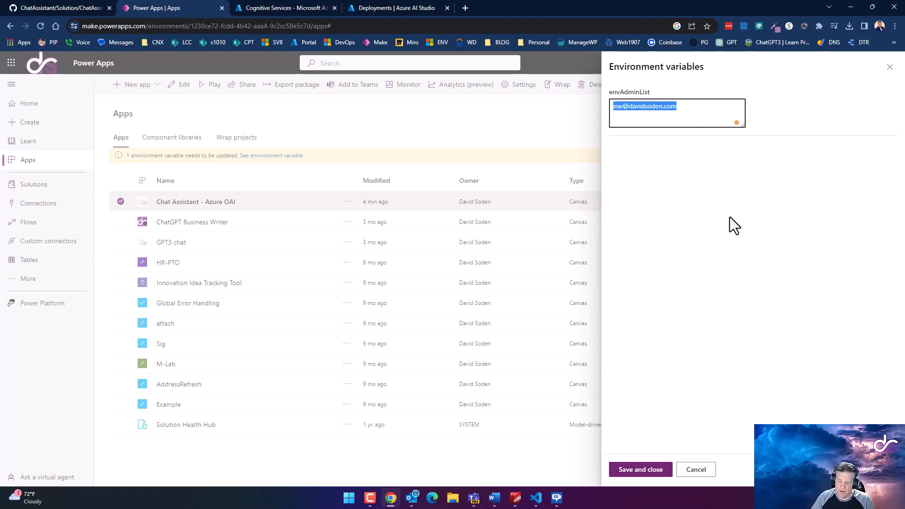
{"action": "key", "text": "ctrl+v"}
{"action": "key", "text": "ctrl+a"}
{"action": "key", "text": "BackSpace"}
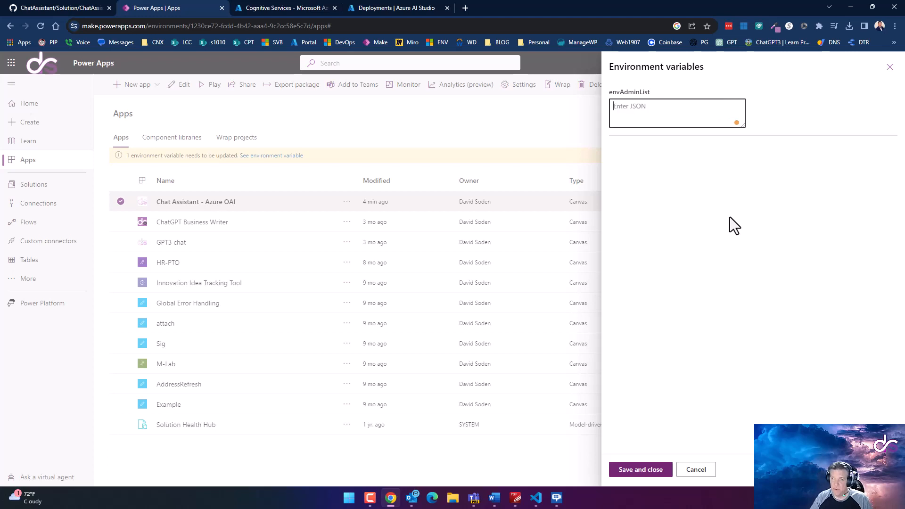
{"action": "key", "text": "ctrl+z"}
{"action": "key", "text": "ctrl+z"}
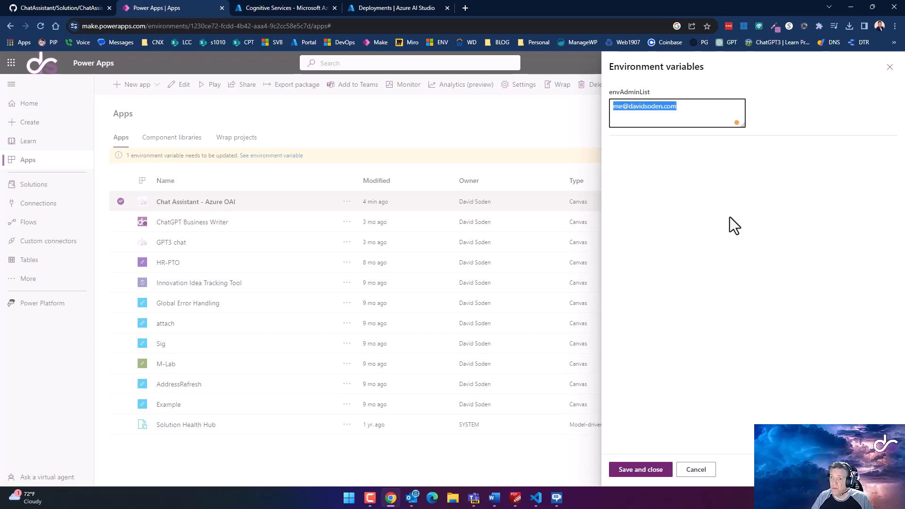
{"action": "key", "text": "ctrl+x"}
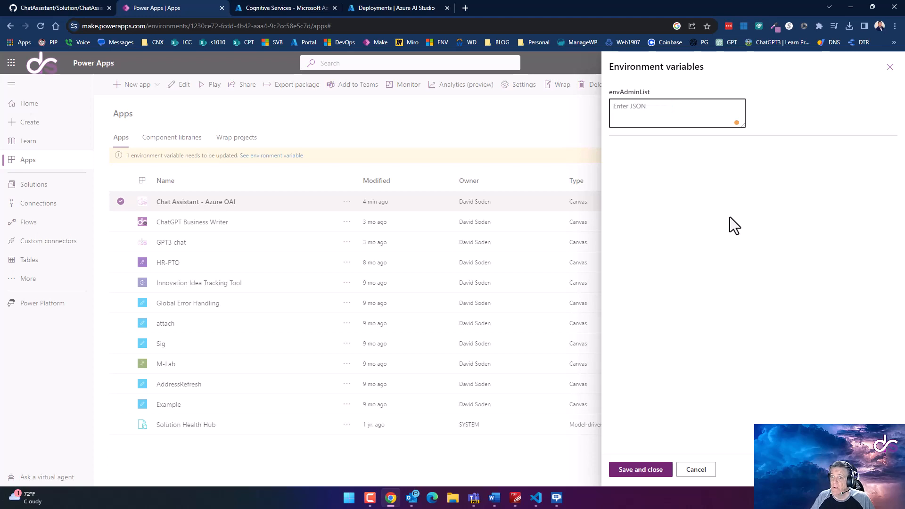
{"action": "key", "text": "ctrl+v"}
Remove the accidental duplicate address and save the envAdminList variable
{"action": "type", "text": ","}
{"action": "key", "text": "ctrl+v"}
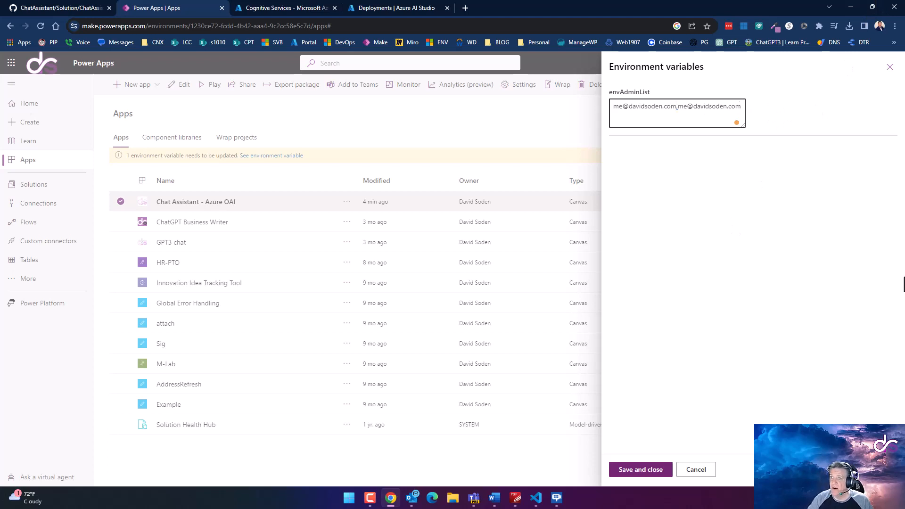
{"action": "left_click", "coordinate": [677, 107]}
{"action": "key", "text": "shift+End"}
{"action": "key", "text": "Delete"}
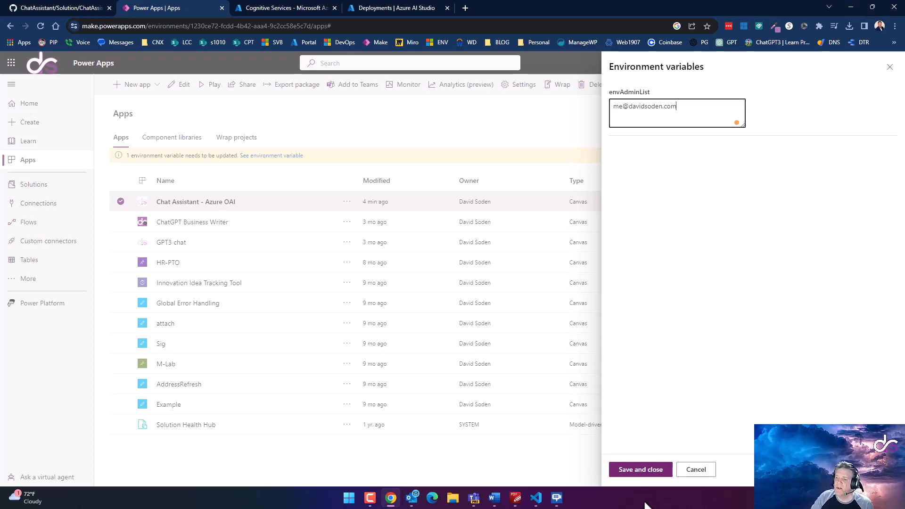
{"action": "left_click", "coordinate": [648, 471]}
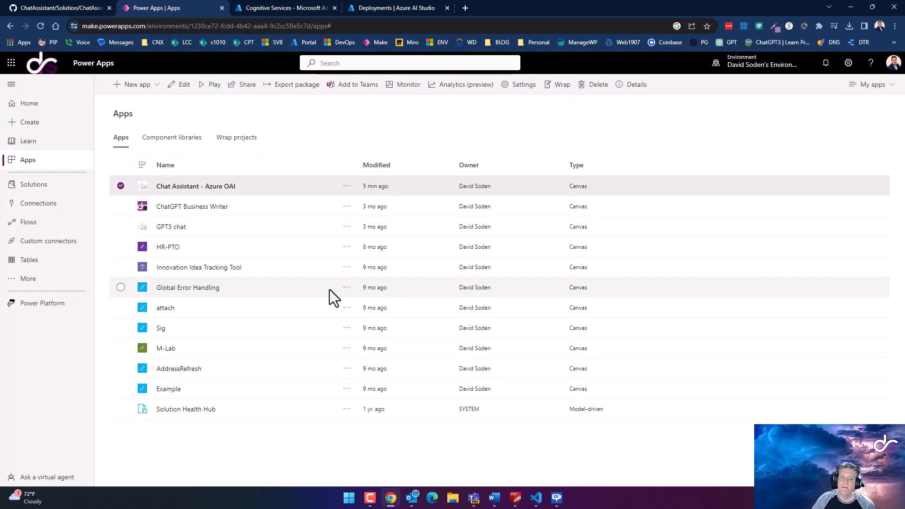
Launch the Chat Assistant - Azure OAI app and dismiss the developer-environment notice
{"action": "left_click", "coordinate": [208, 188]}
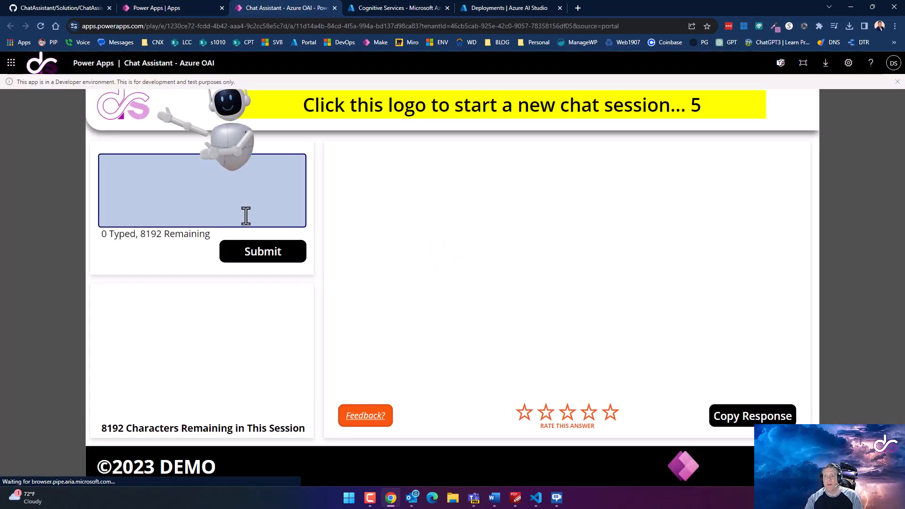
{"action": "left_click", "coordinate": [897, 82]}
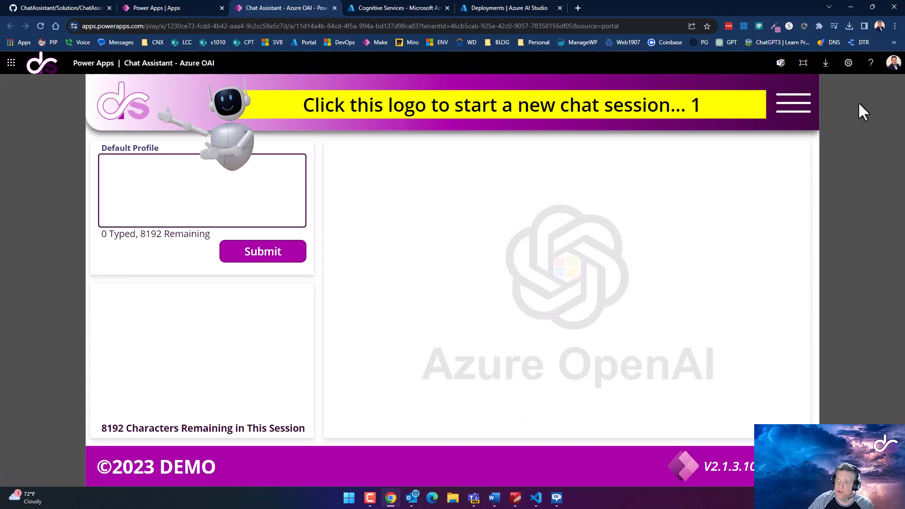
{"action": "left_click", "coordinate": [800, 116]}
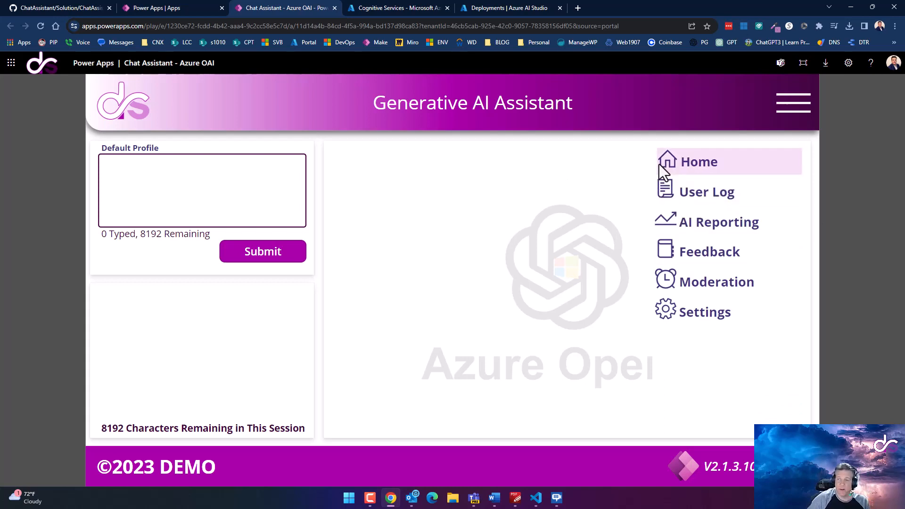
{"action": "left_click", "coordinate": [794, 114]}
{"action": "left_click", "coordinate": [800, 119]}
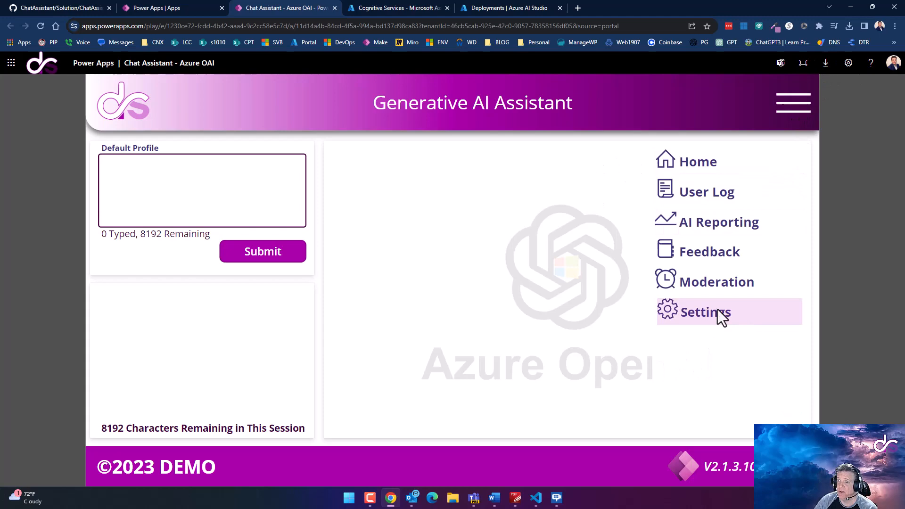
View the Feedback Log, return to the main page, then open the AI Reporting dashboard
{"action": "left_click", "coordinate": [701, 250]}
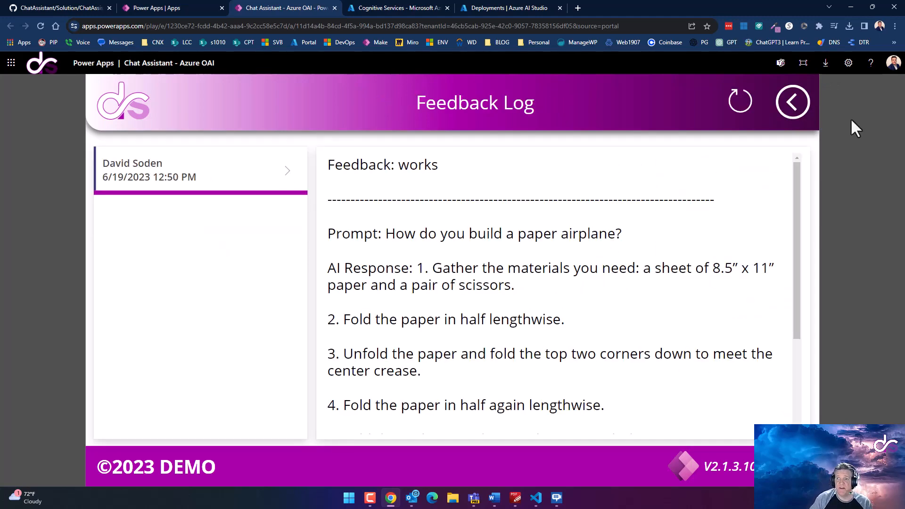
{"action": "left_click", "coordinate": [789, 113]}
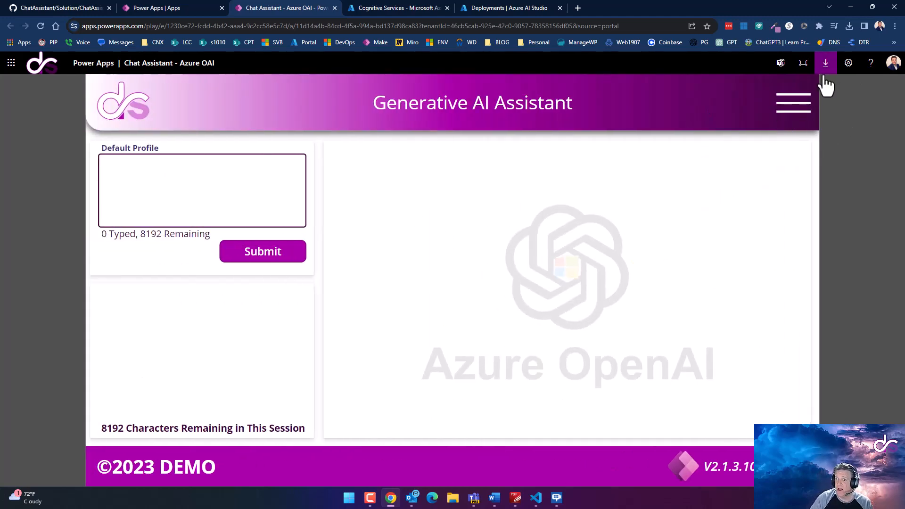
{"action": "left_click", "coordinate": [788, 106]}
{"action": "left_click", "coordinate": [683, 225]}
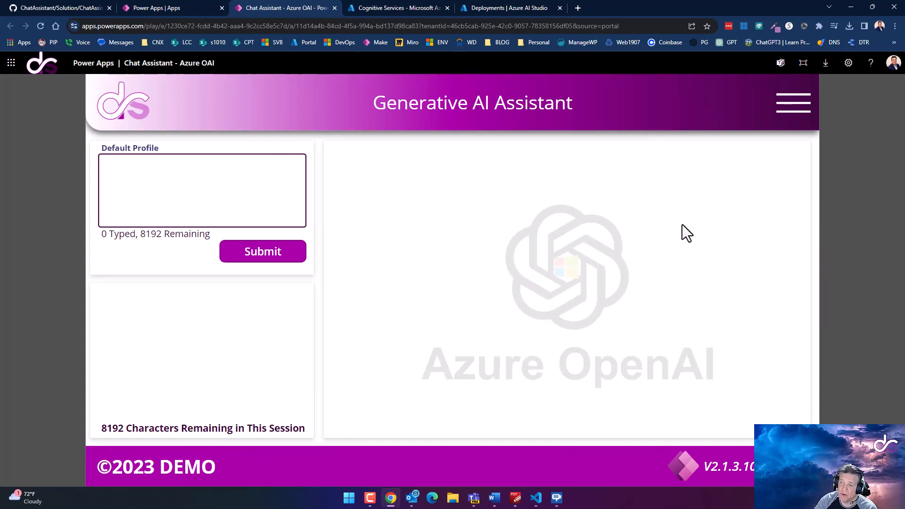